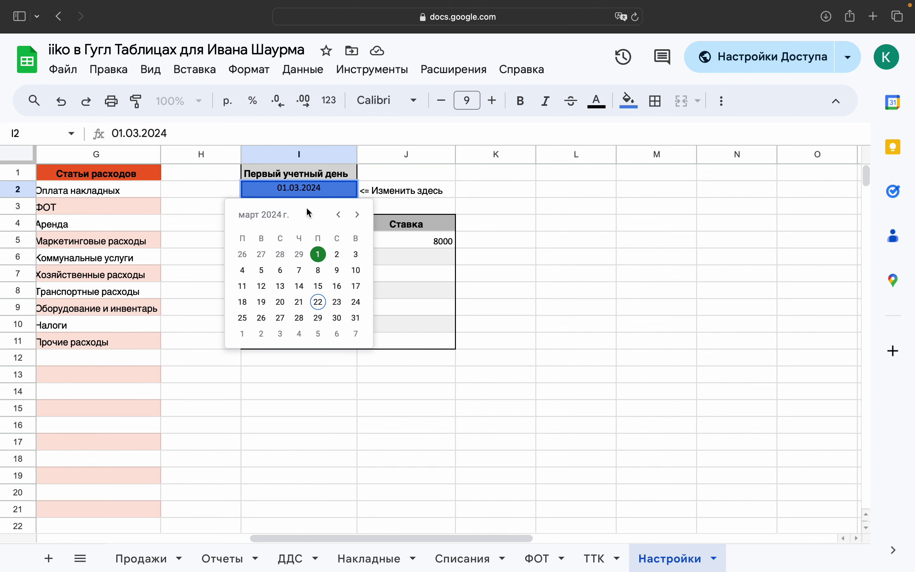
Step: Set the Ставка of Сотрудник 1 to 7000 in cell J5 of the Настройки sheet
left_click(446, 192)
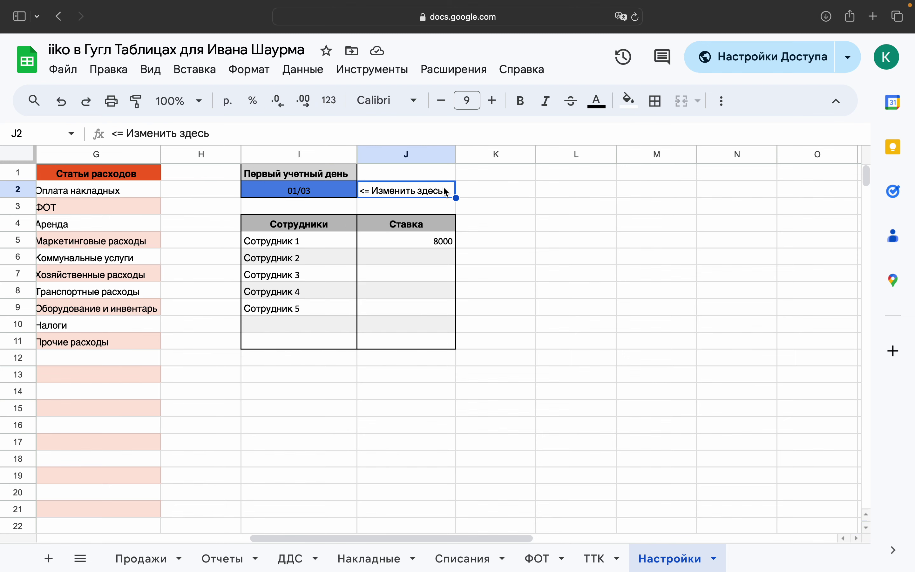
scroll(446, 192, "left", 5)
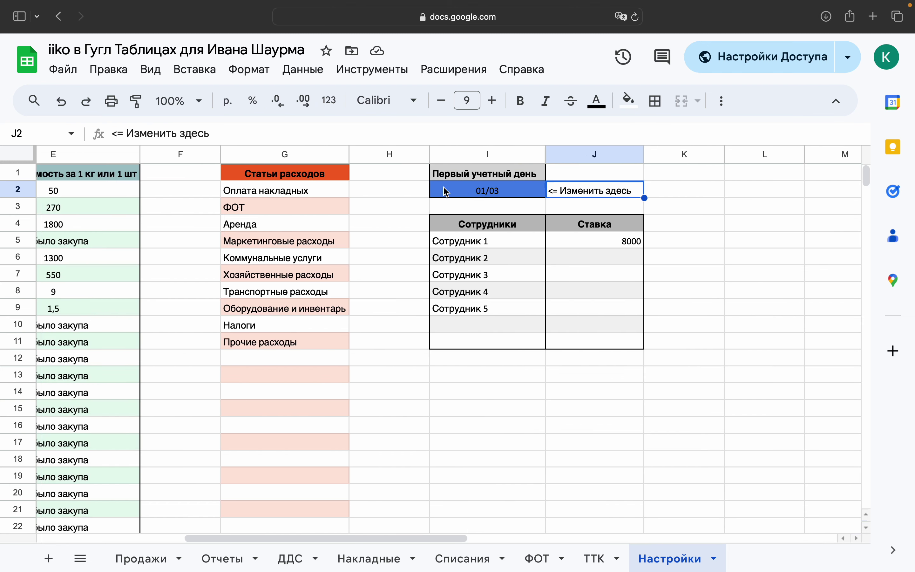
left_click(614, 242)
type("7000")
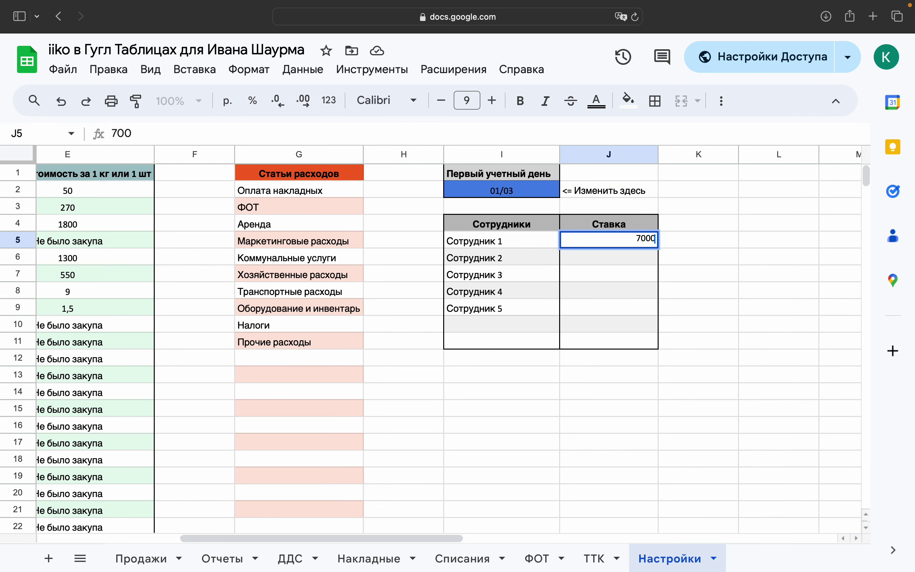
key("Return")
Step: Replace the placeholder Сотрудник 1 in cell I5 with the employee's first name
double_click(525, 246)
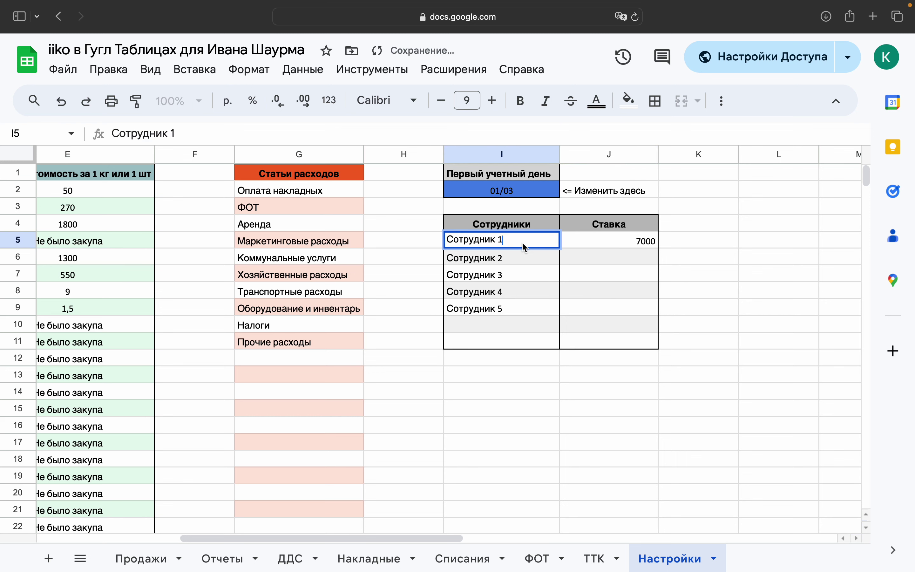
key("super+a")
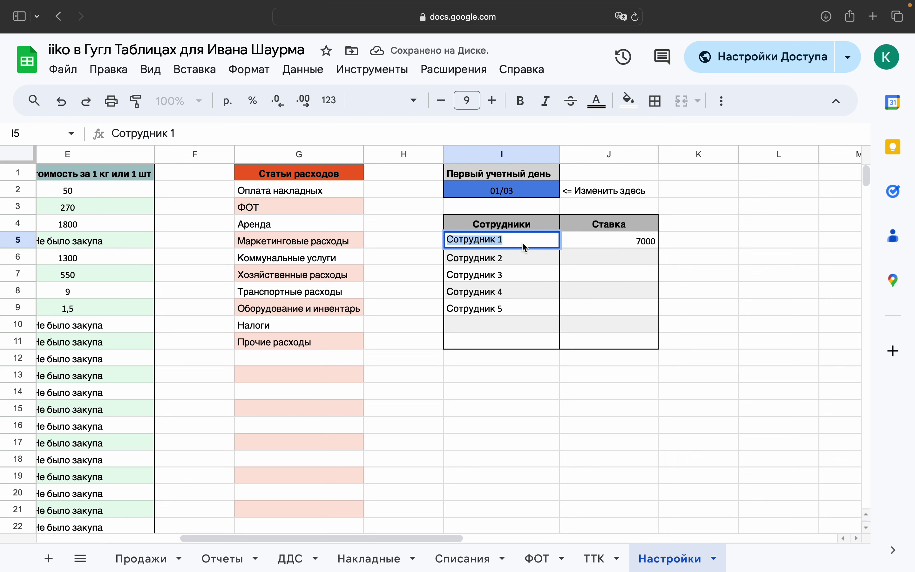
type("Bdfy")
key("BackSpace")
key("BackSpace")
key("BackSpace")
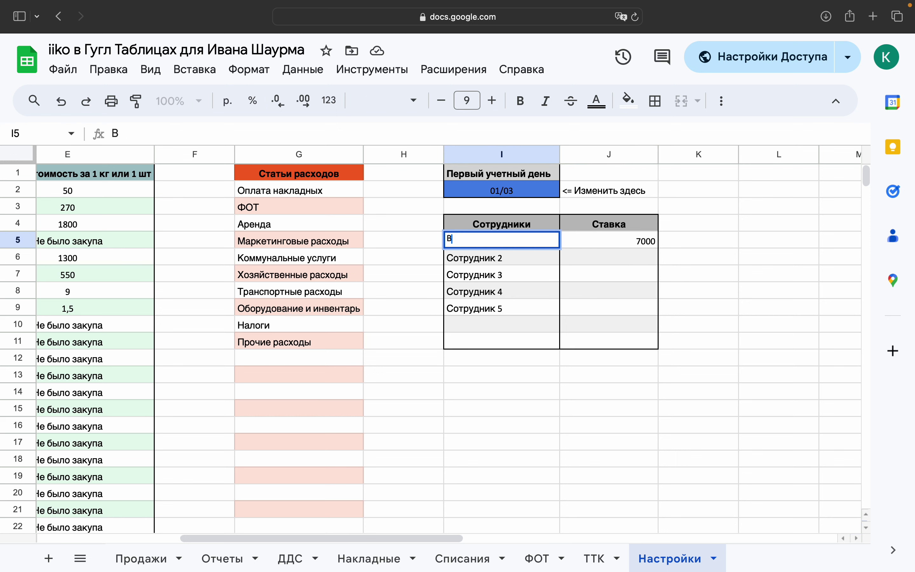
key("BackSpace")
key("ctrl+space")
type("Иван")
key("Return")
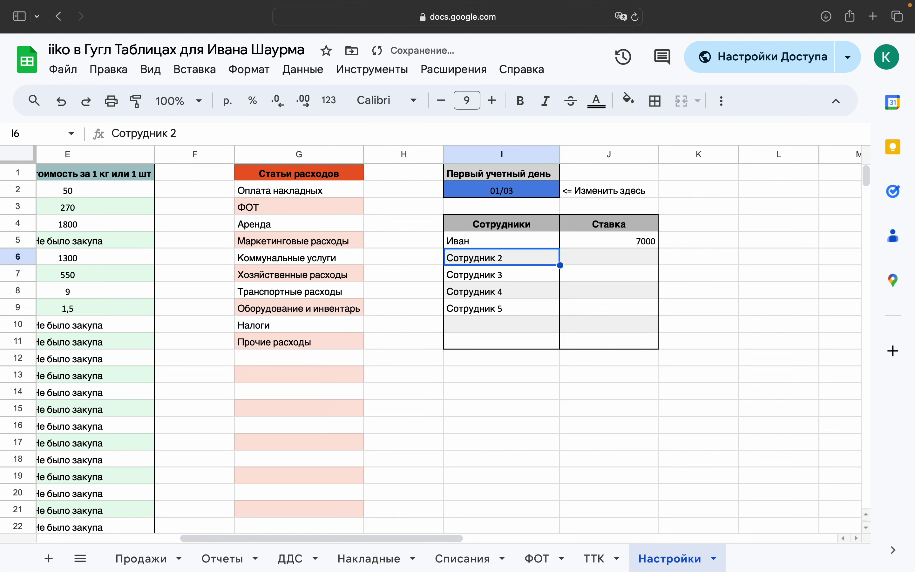
Step: Review the Сотрудники, Статьи расходов and Товар tables on the Настройки sheet
scroll(439, 263, "down", 1)
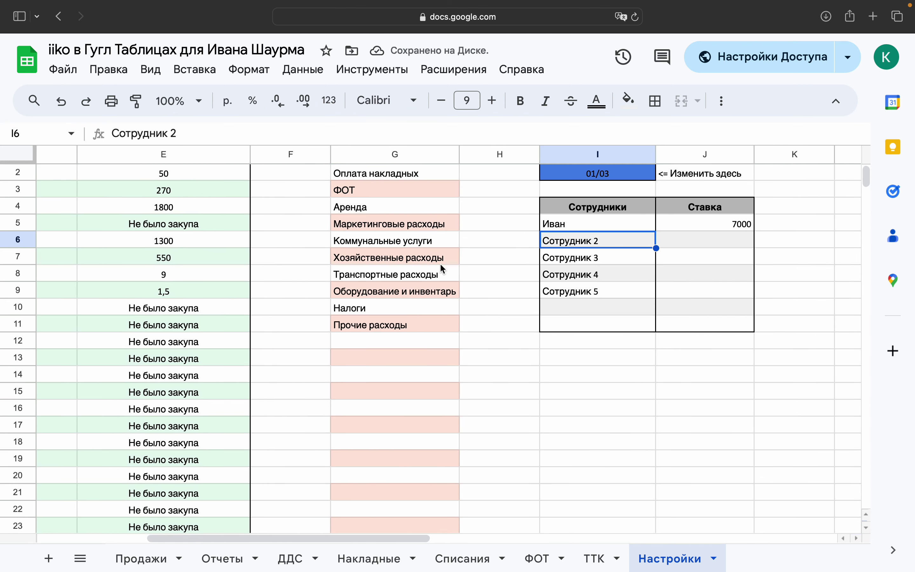
left_click(608, 206)
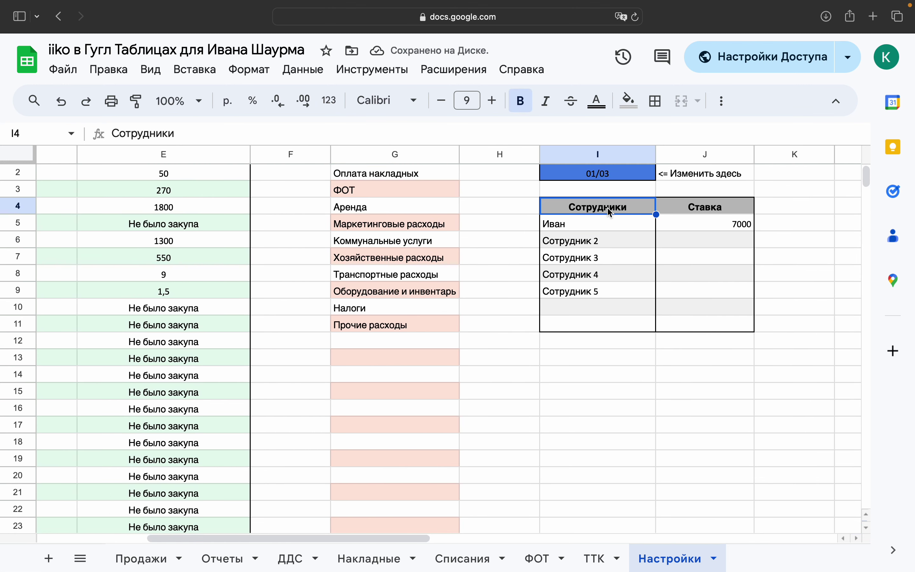
left_click(400, 244)
scroll(471, 227, "up", 1)
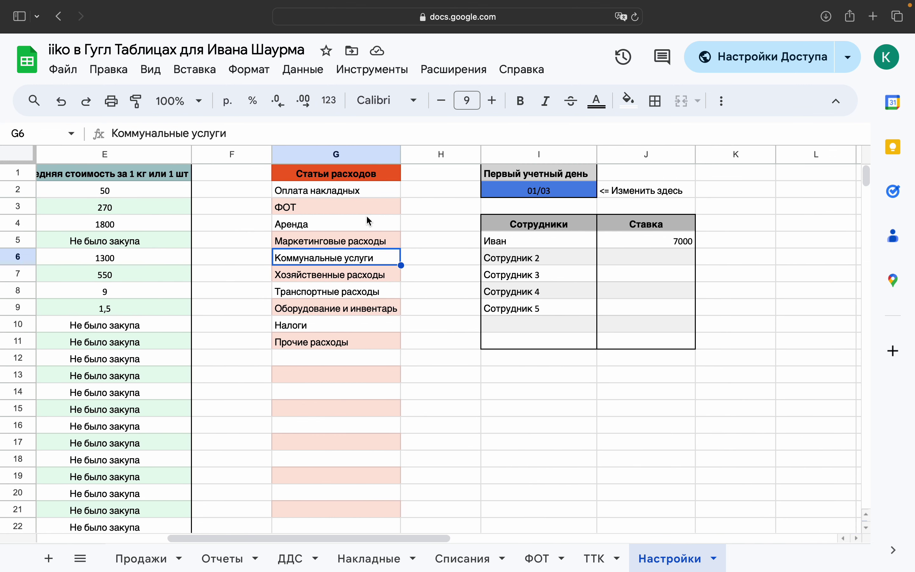
scroll(366, 218, "left", 5)
scroll(369, 221, "left", 5)
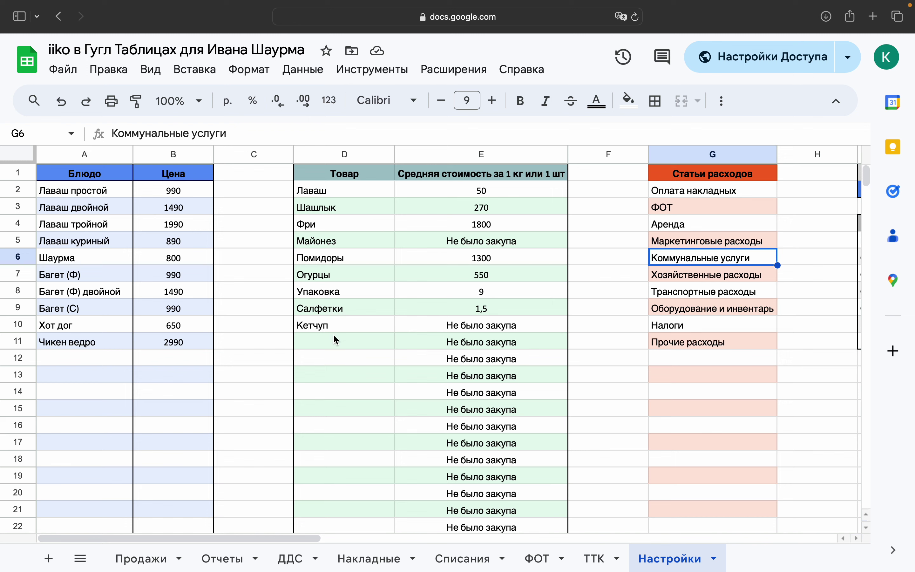
left_click(488, 193)
left_click(358, 196)
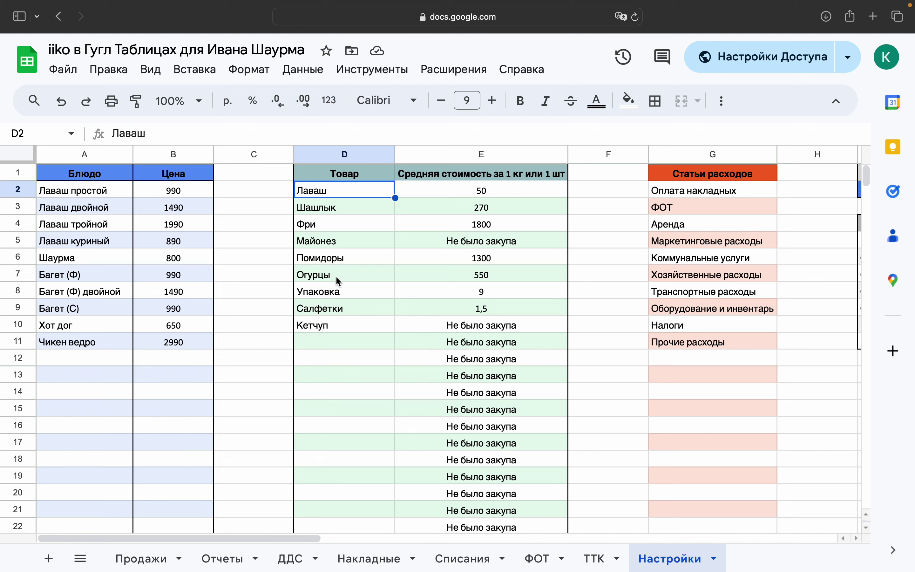
Step: Enter Сыр as a new product in cell D11 of the Товар column and clear it again
left_click(329, 339)
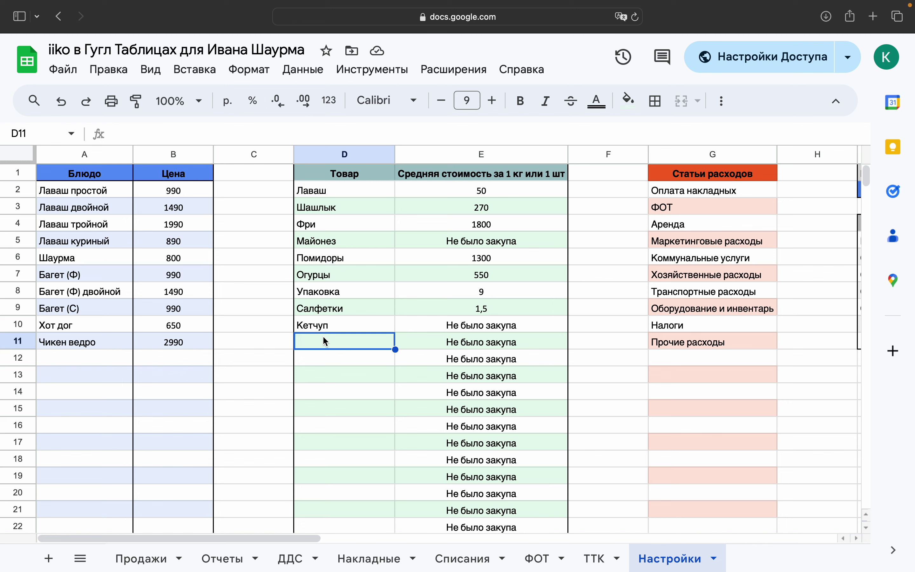
type("Сыр")
key("Return")
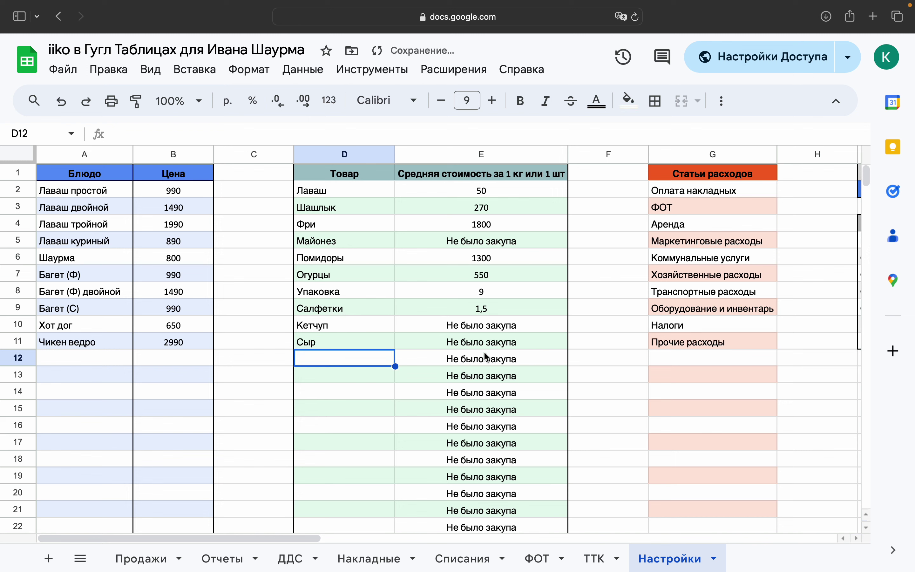
key("Up")
key("Delete")
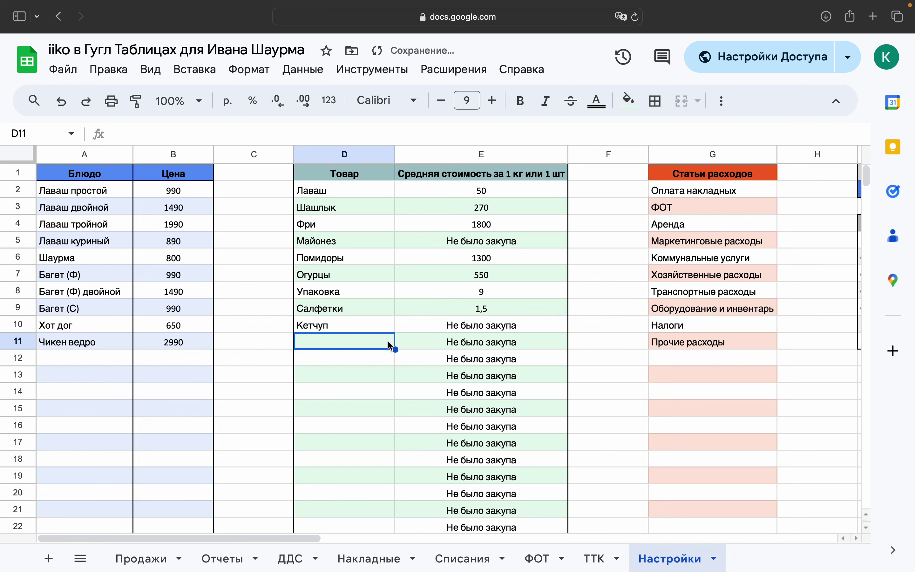
Step: Change the spelling of the dish in cell A10 of the Блюдо column to Хот-дог
scroll(230, 333, "down", 1)
left_click(165, 193)
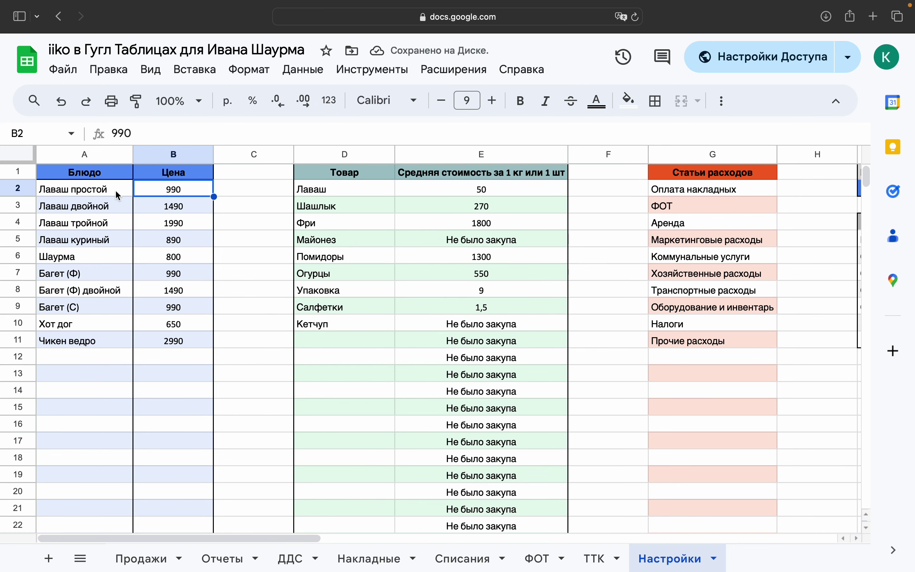
left_click(79, 363)
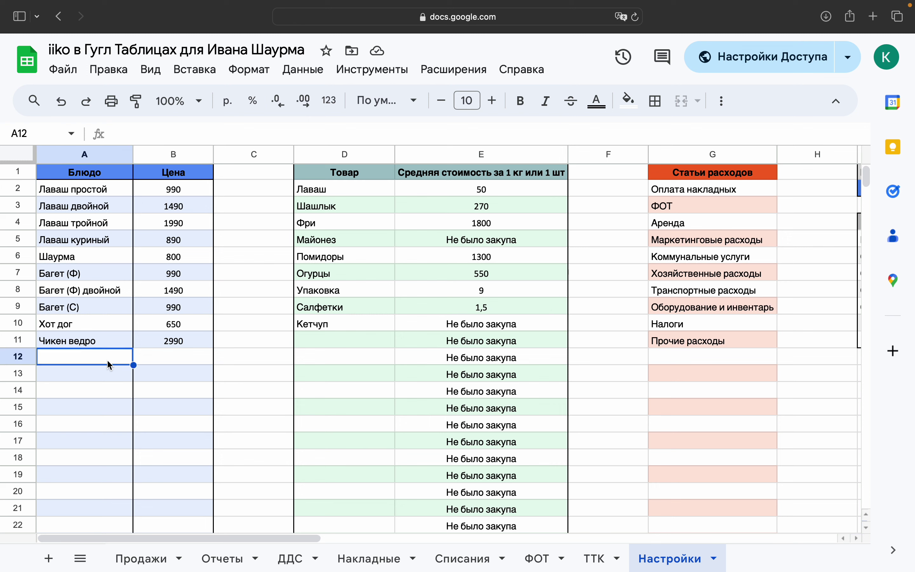
double_click(60, 328)
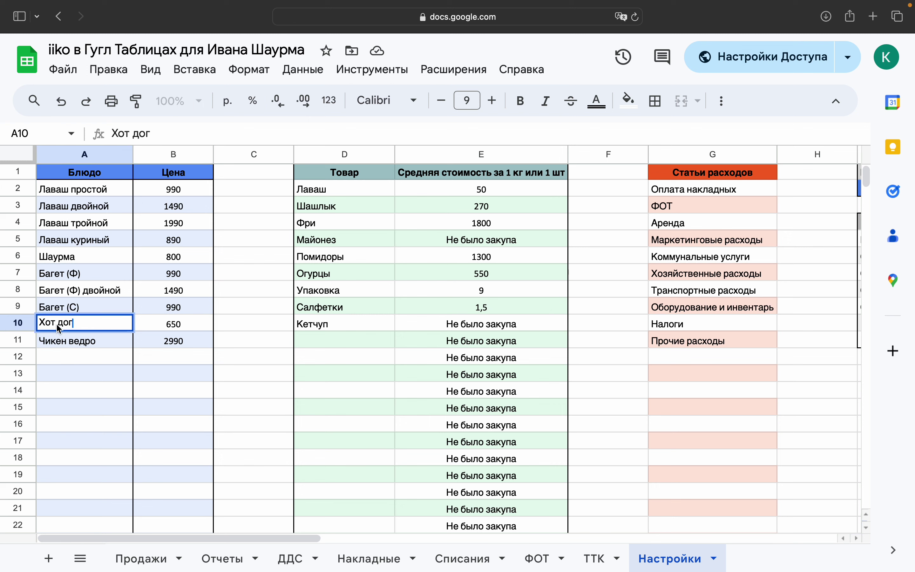
left_click(59, 327)
key("BackSpace")
type("-")
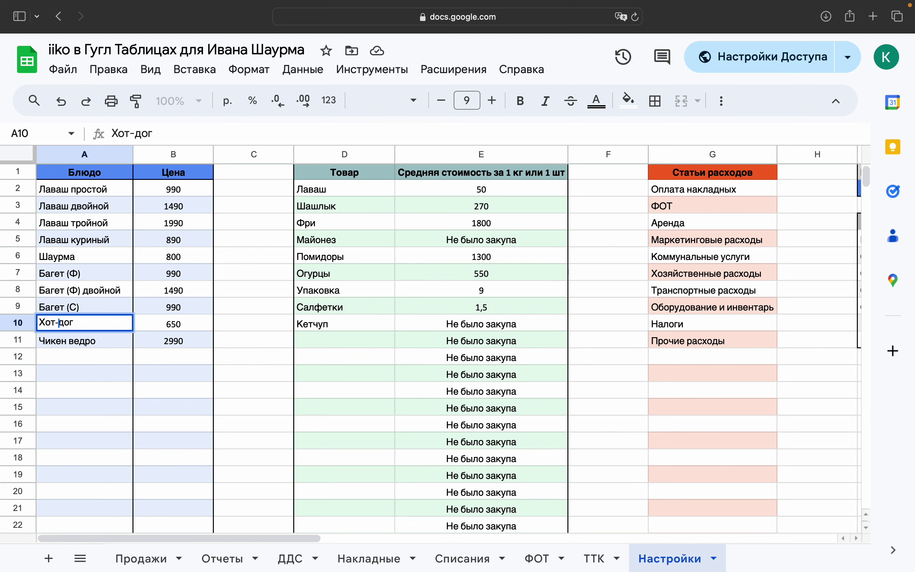
key("Return")
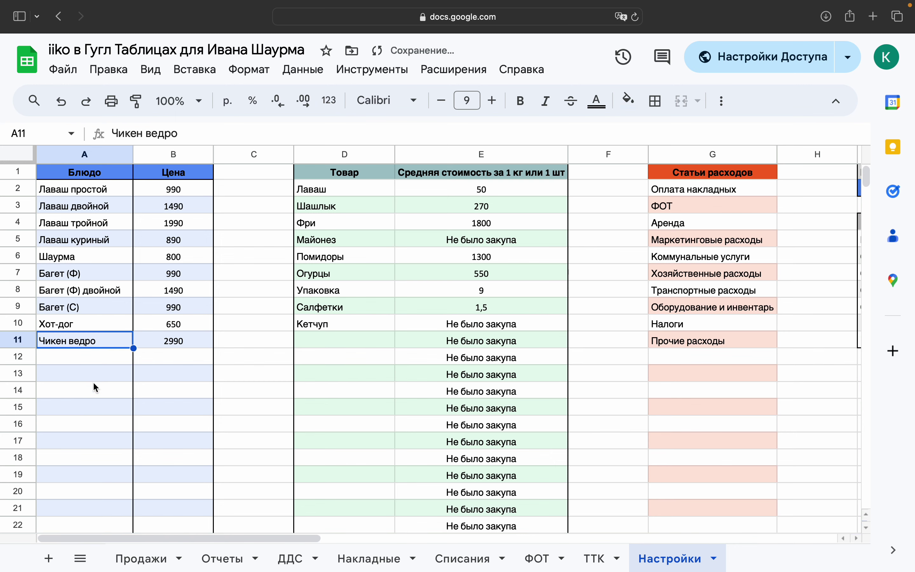
scroll(106, 402, "down", 2)
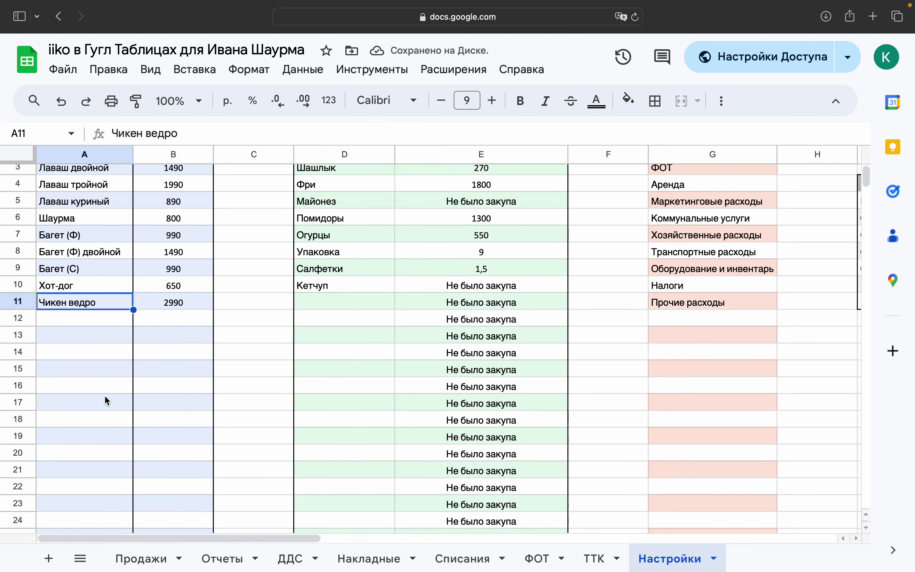
scroll(108, 401, "down", 1)
left_click(180, 304)
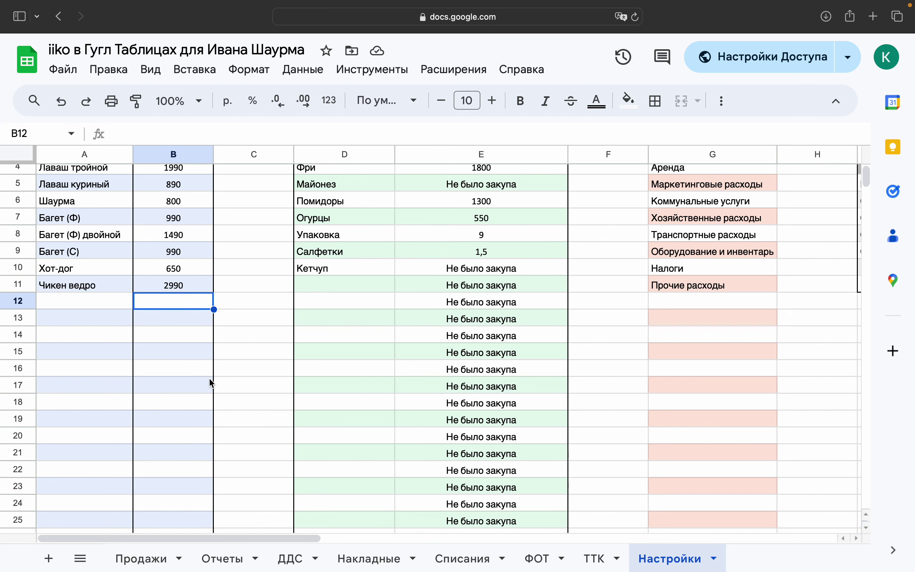
scroll(212, 383, "up", 3)
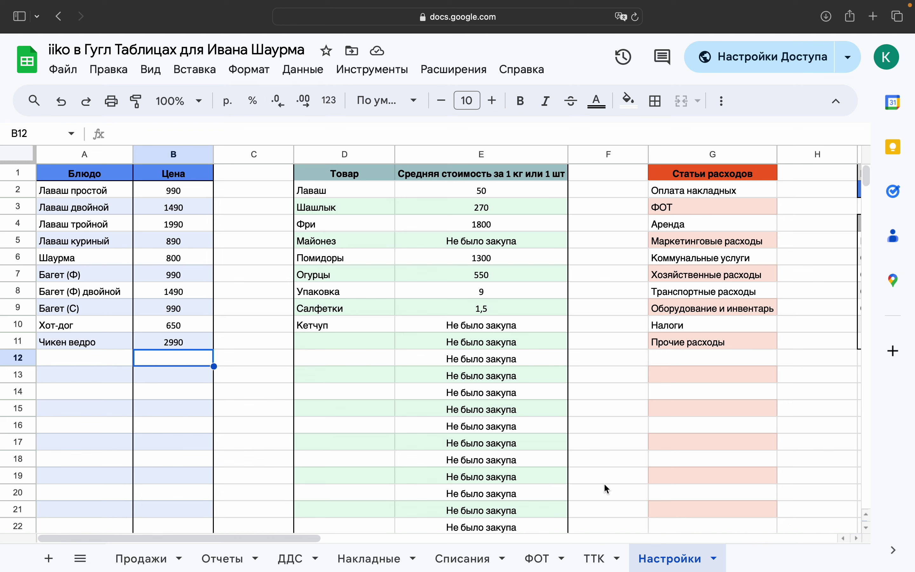
Step: On the ТТК sheet, add Кетчуп as an ingredient of Лаваш простой in cell B10
left_click(602, 559)
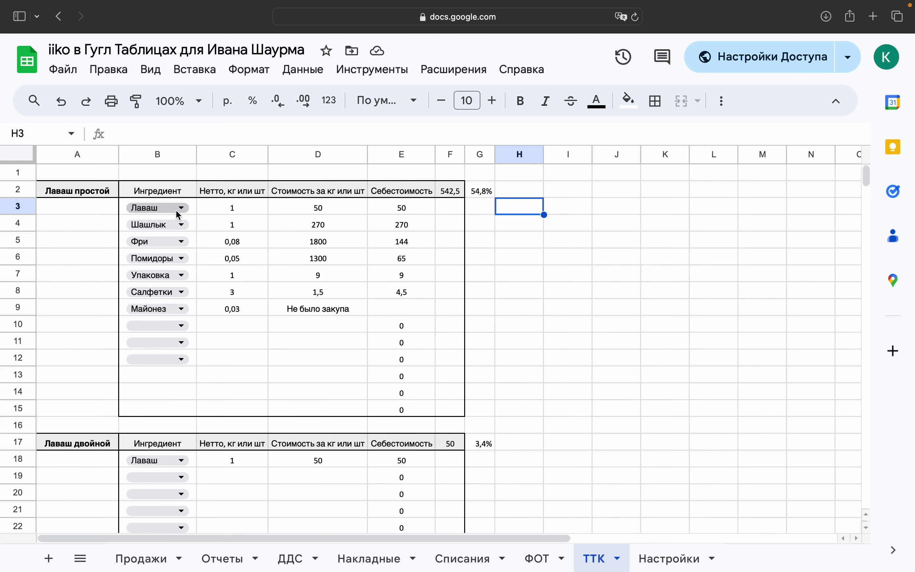
left_click(183, 328)
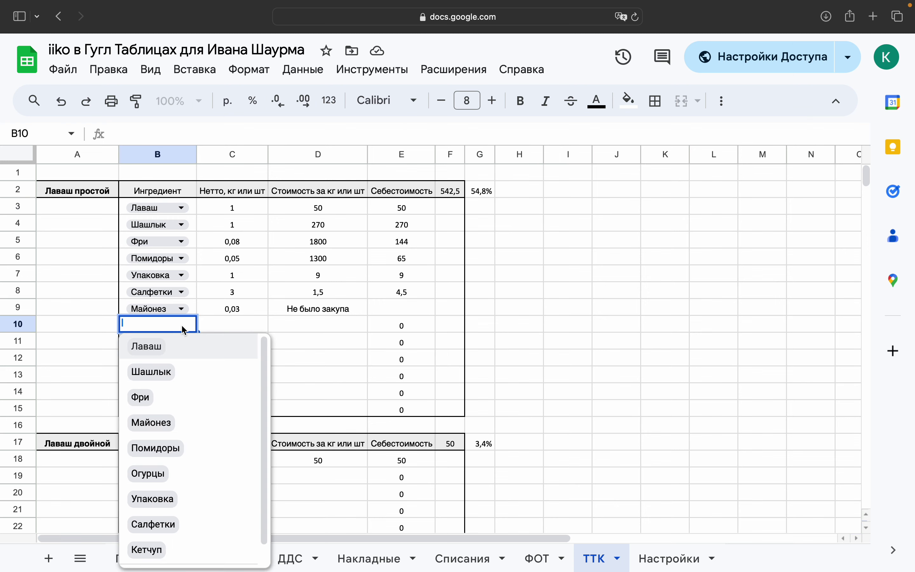
scroll(155, 526, "down", 1)
left_click(158, 534)
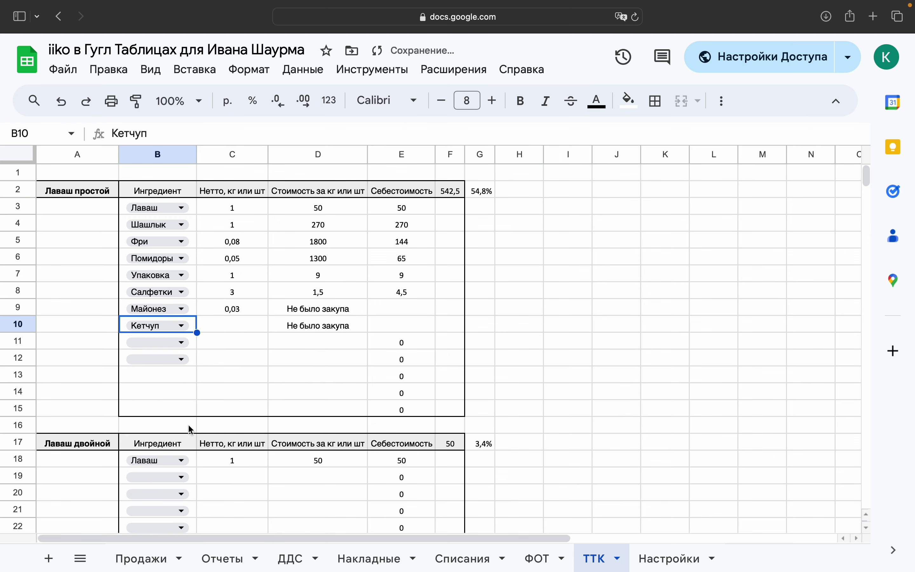
Step: Enter 0,03 as the net quantity of Кетчуп in cell C10
left_click(245, 330)
type("0б")
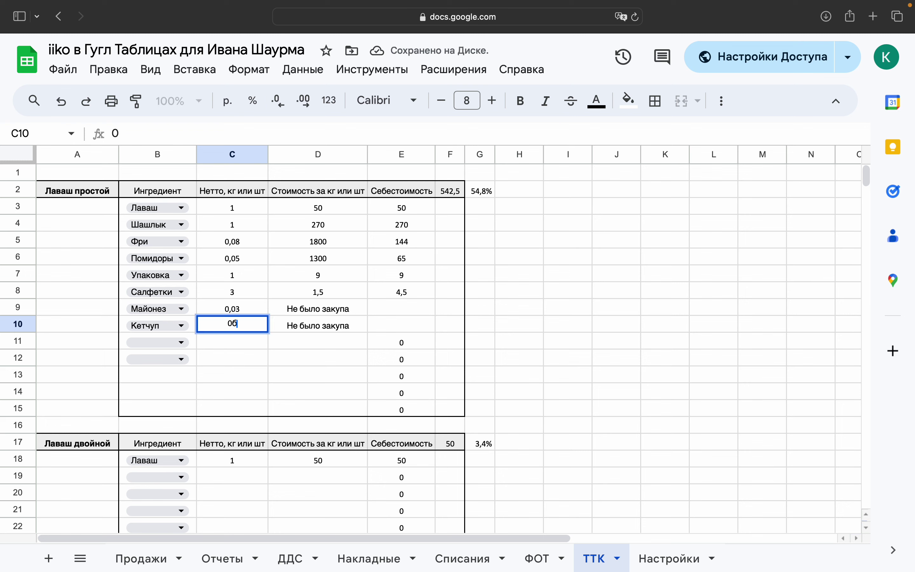
key("BackSpace")
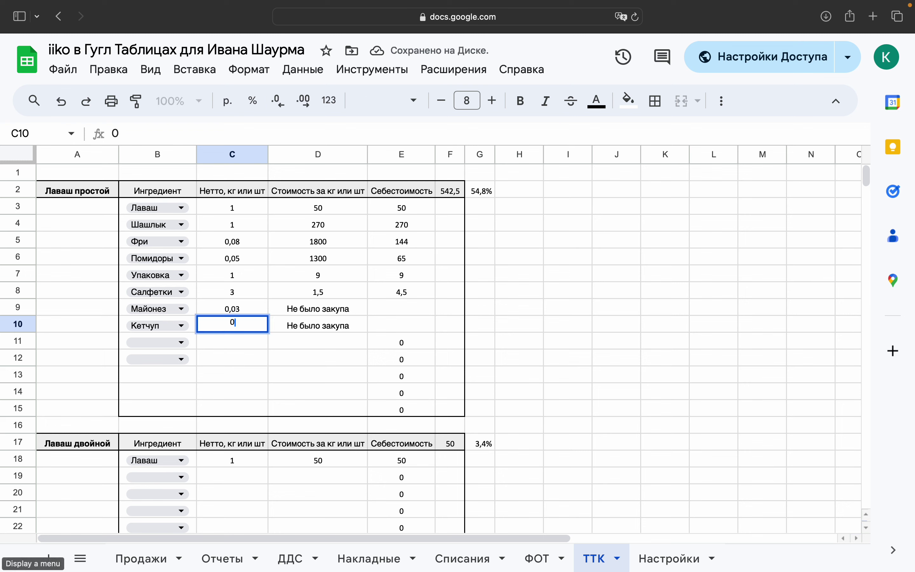
type(",")
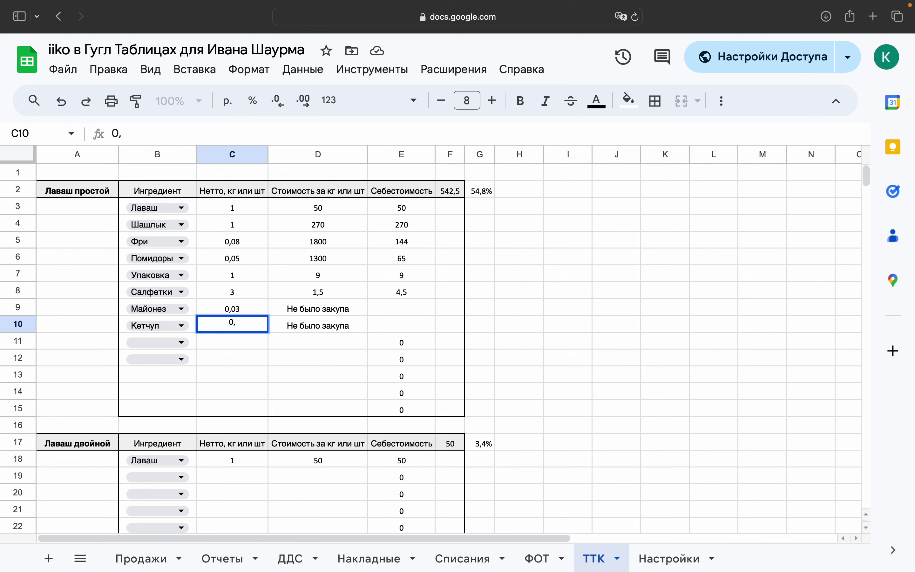
type("03")
key("Return")
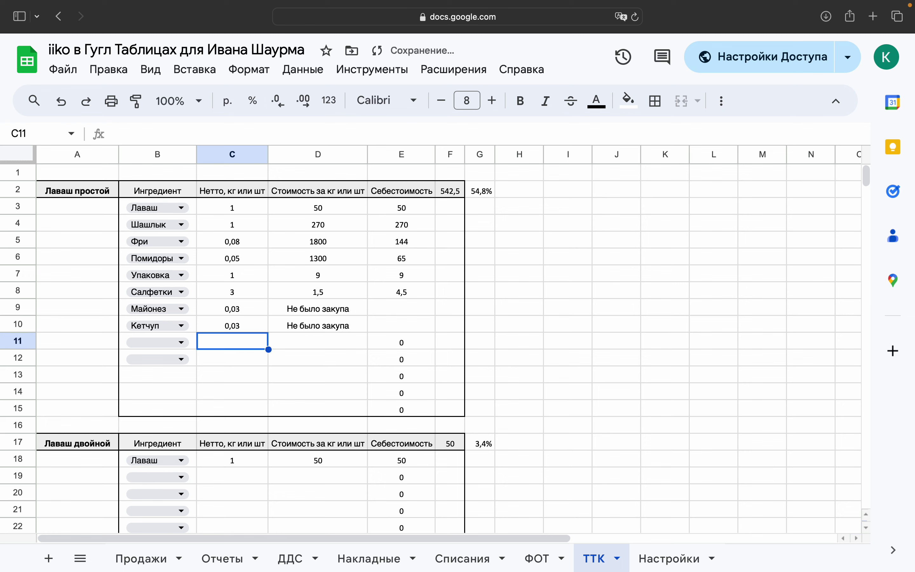
Step: Change the net quantity of Кетчуп in the Лаваш простой recipe to 0,02
left_click(233, 324)
left_click(232, 309)
left_click(232, 324)
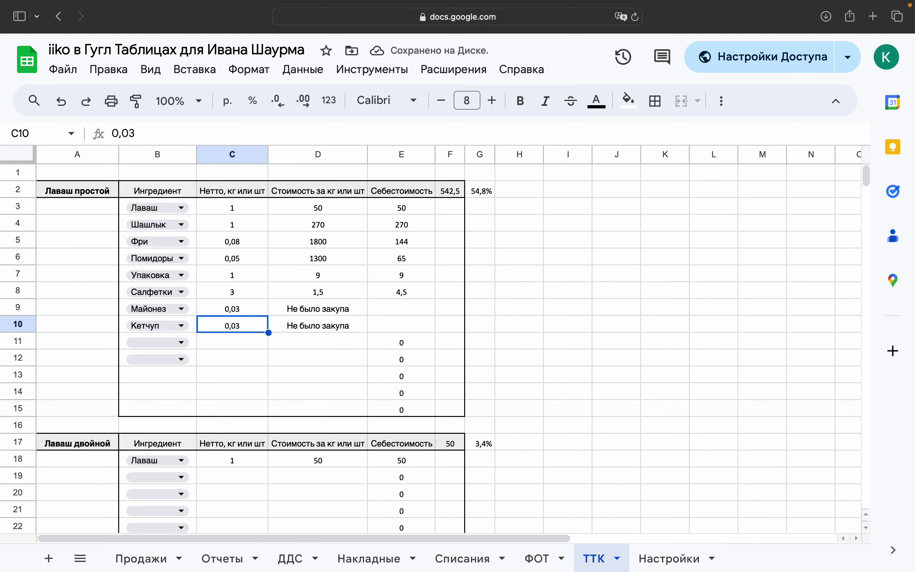
left_click(157, 129)
key("BackSpace")
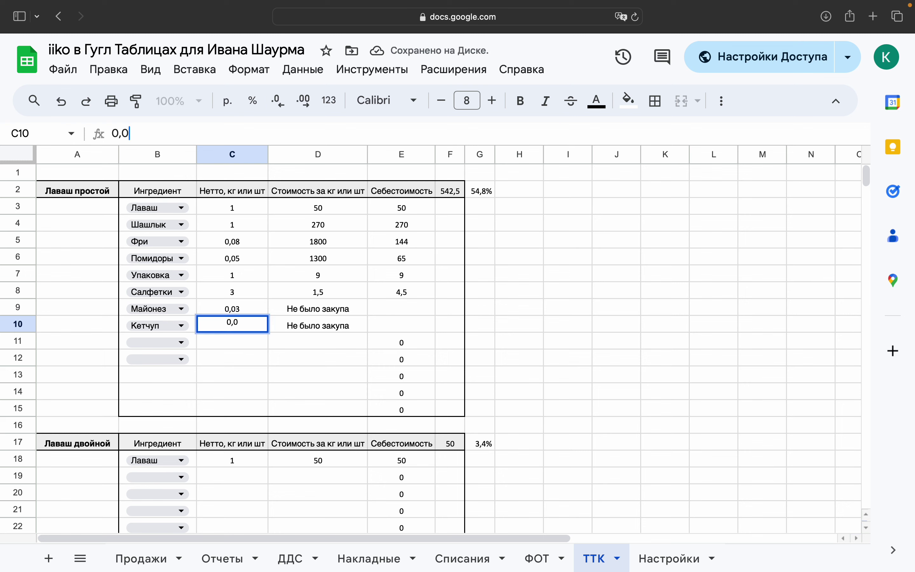
type("2")
key("Return")
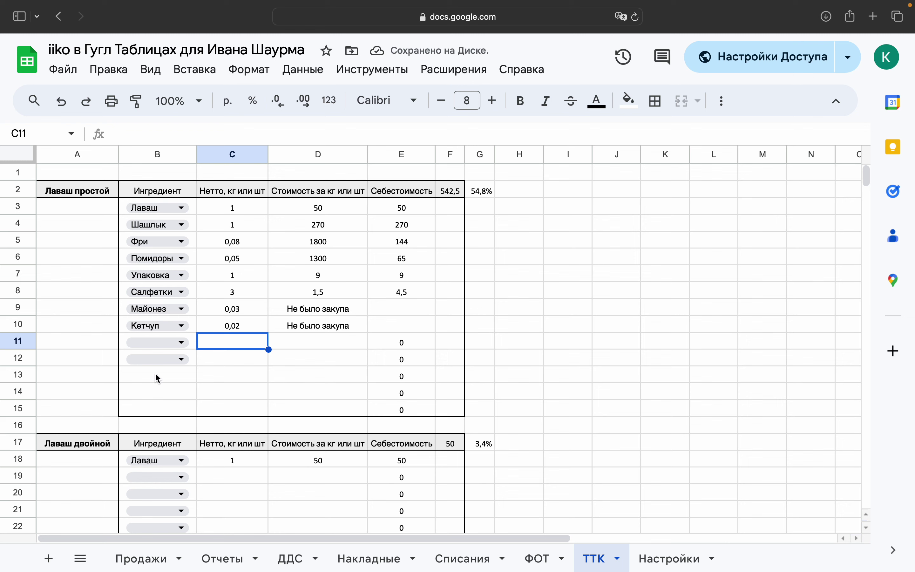
left_click(161, 382)
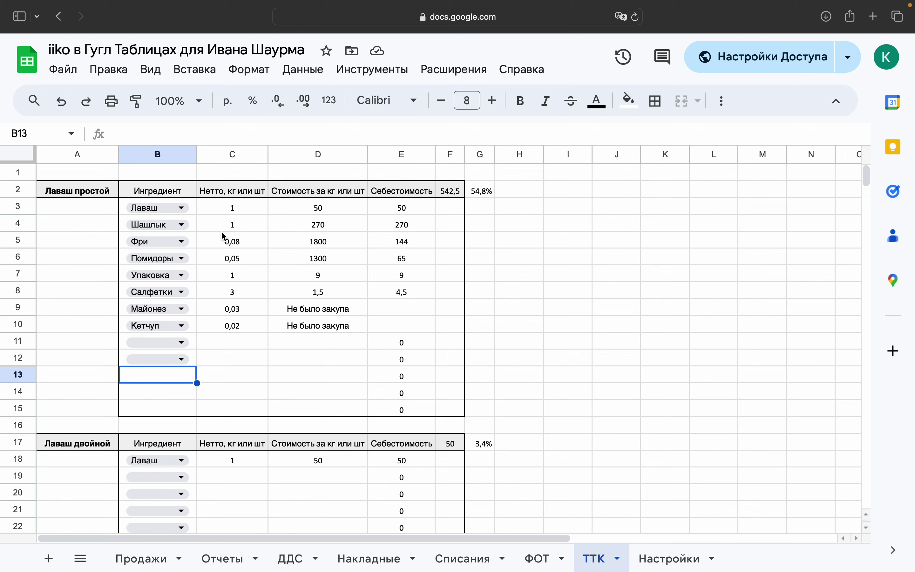
left_click(234, 214)
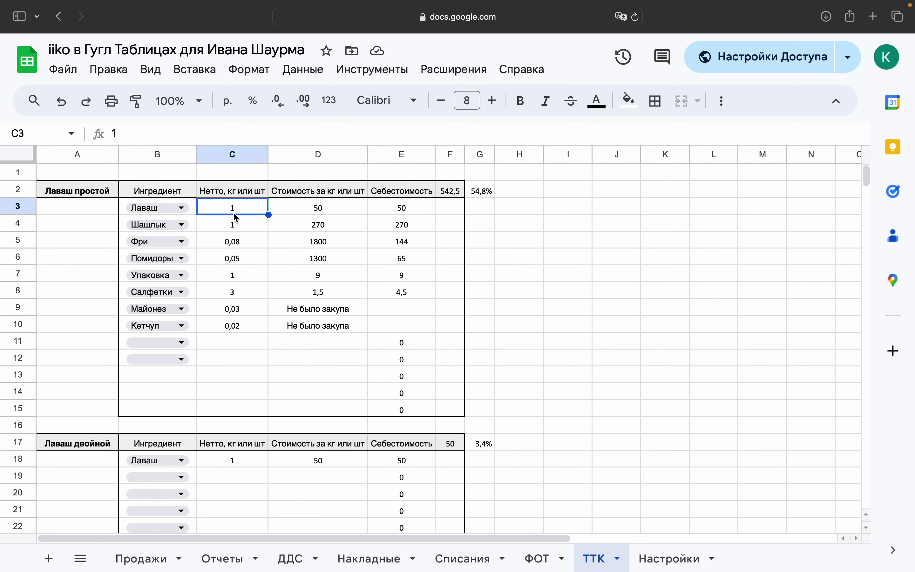
Step: Examine the Лаваш простой net quantities and cost lookup formula, along with the average cost formula on the Настройки sheet
key("Down")
key("Down")
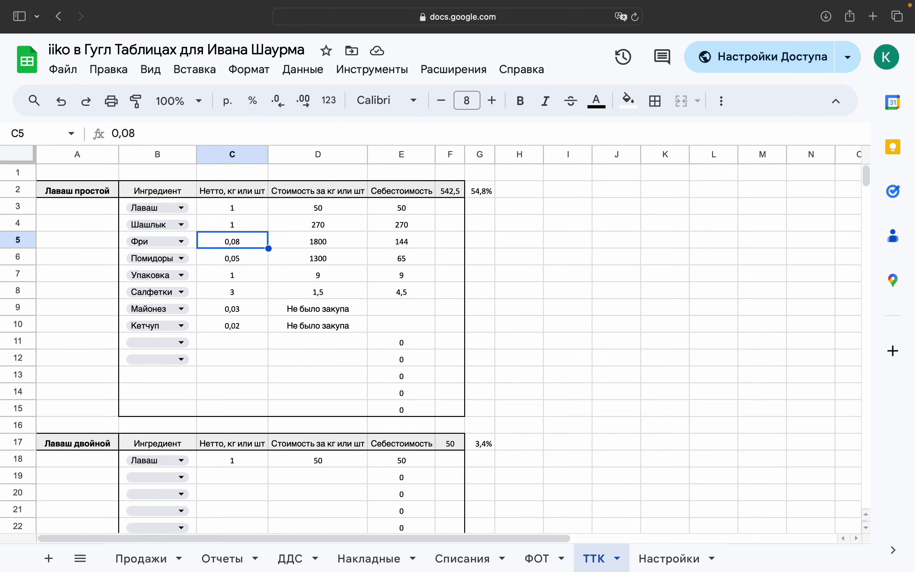
left_click(232, 259)
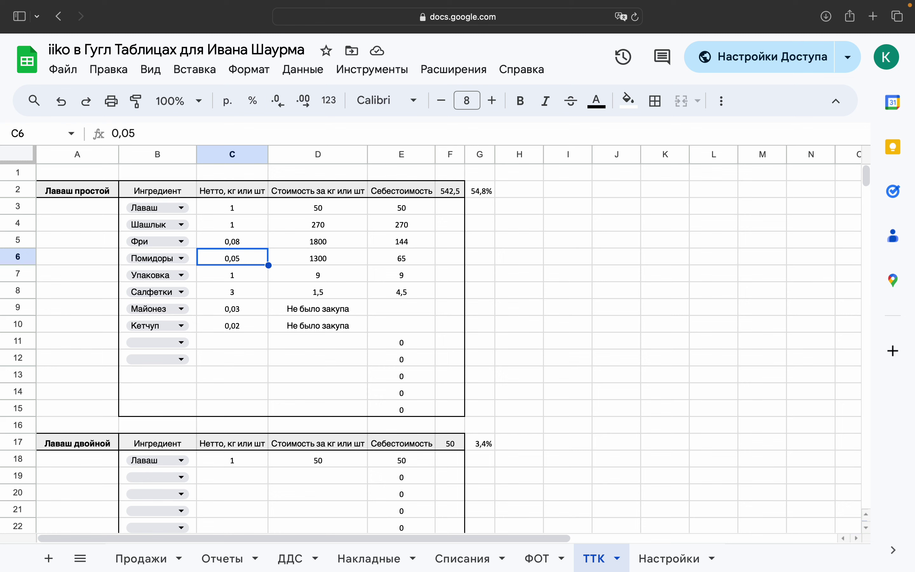
key("Return")
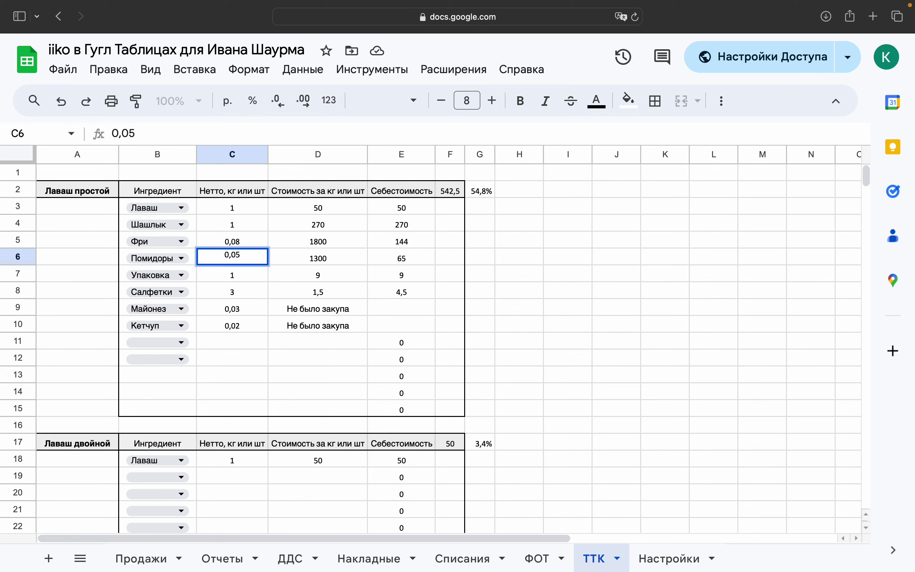
left_click(305, 264)
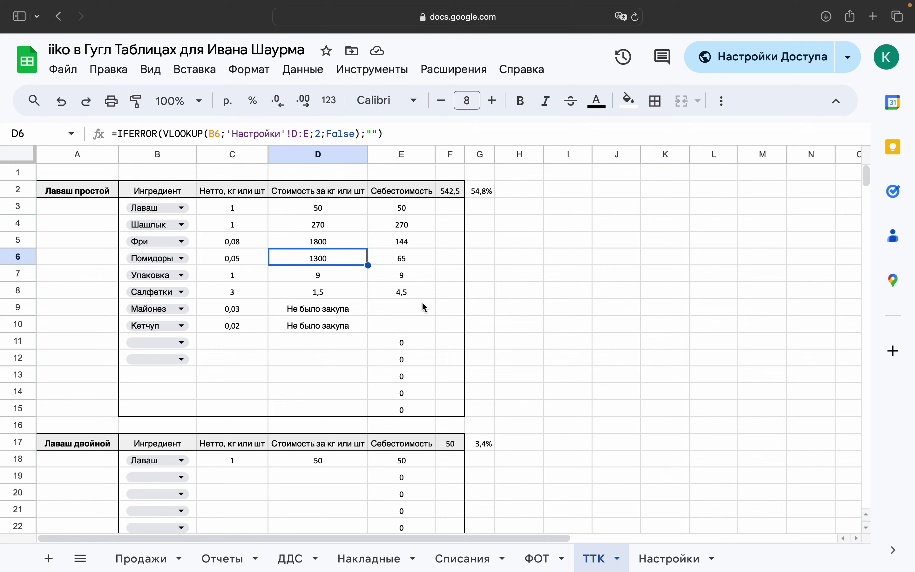
key("Return")
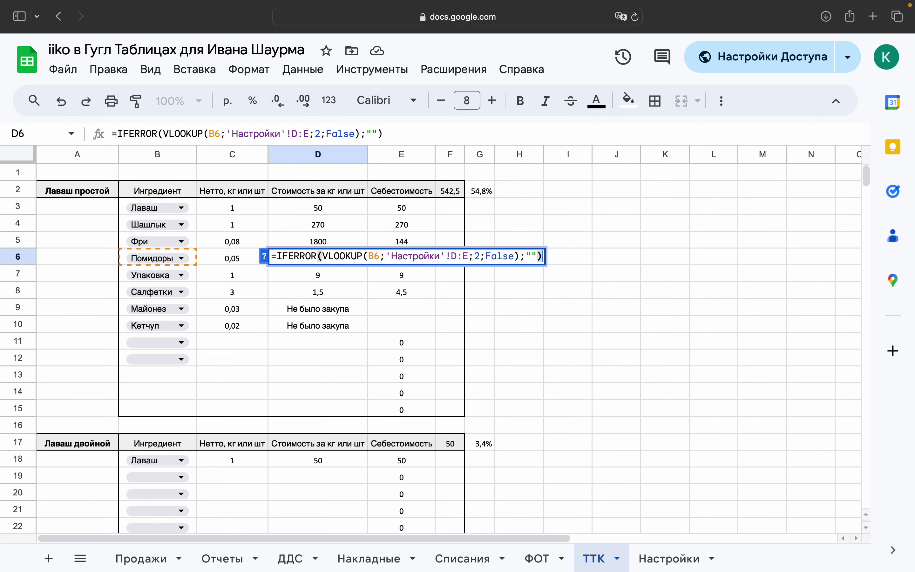
left_click(669, 554)
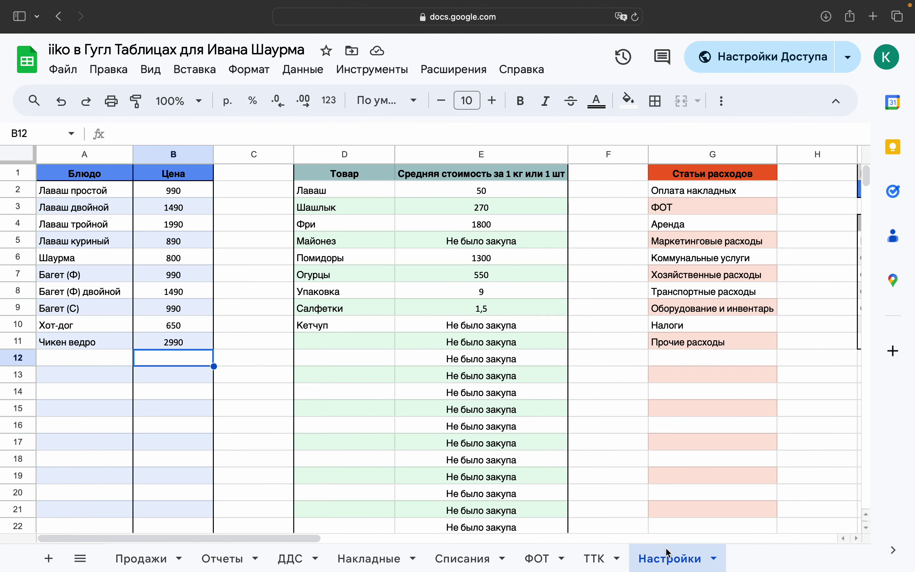
left_click(472, 195)
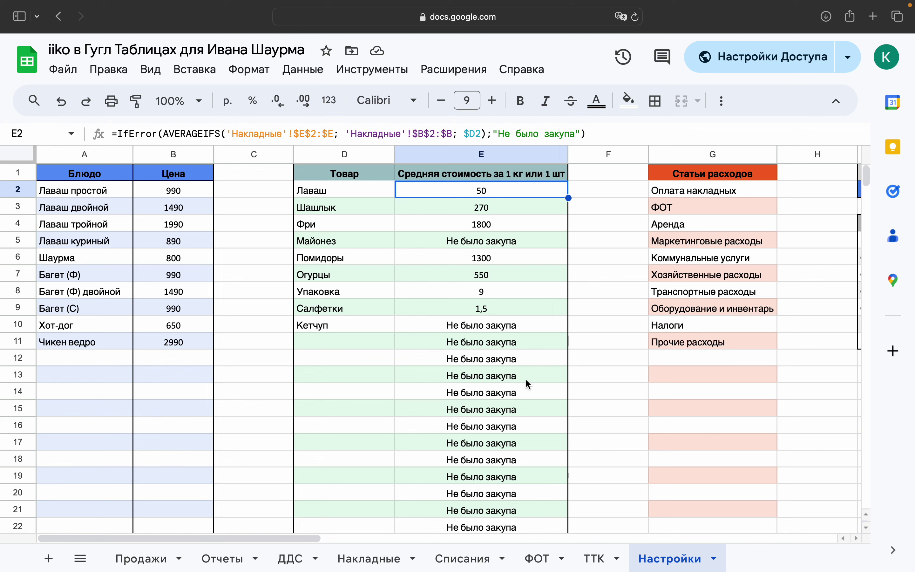
Step: On the Накладные sheet, set the Огурцы purchase in row 2 to quantity 2 and sum 1100
left_click(370, 560)
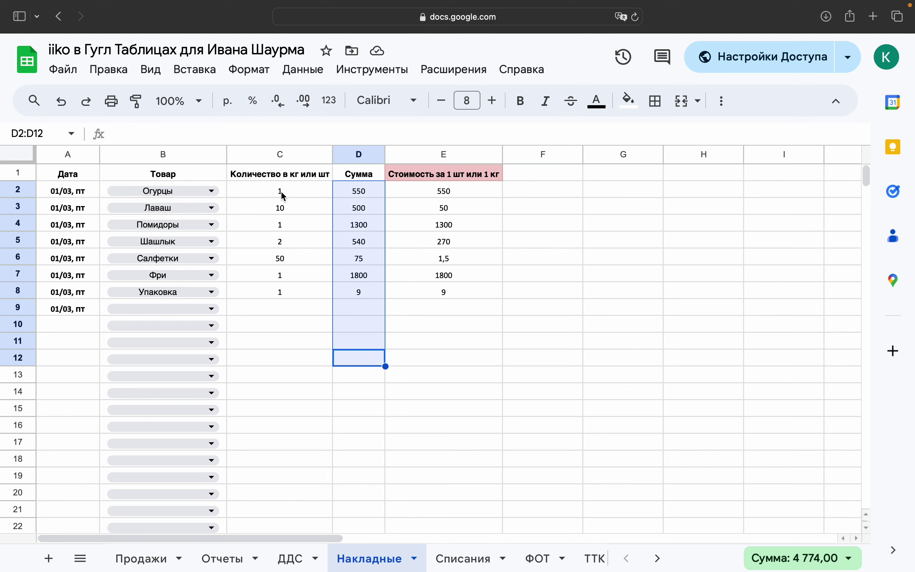
left_click(314, 191)
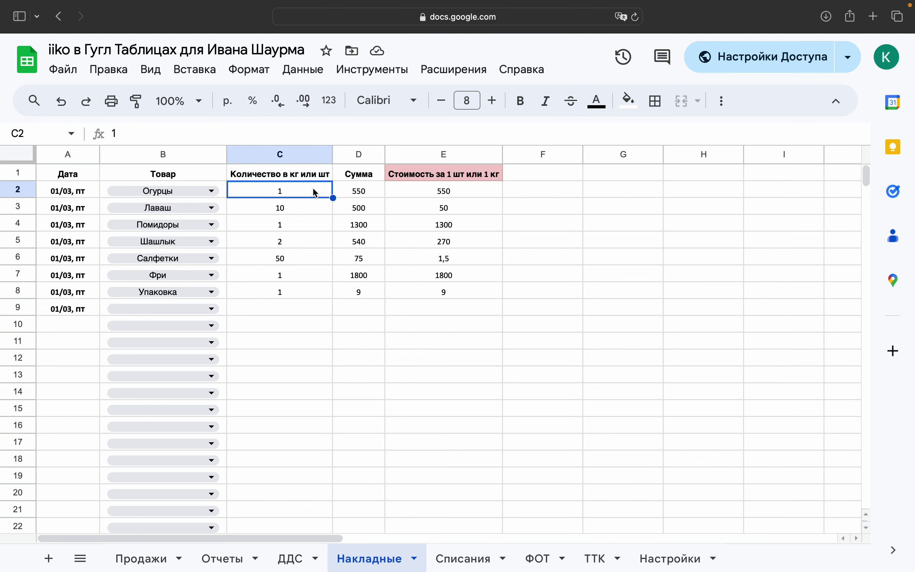
type("2")
key("Tab")
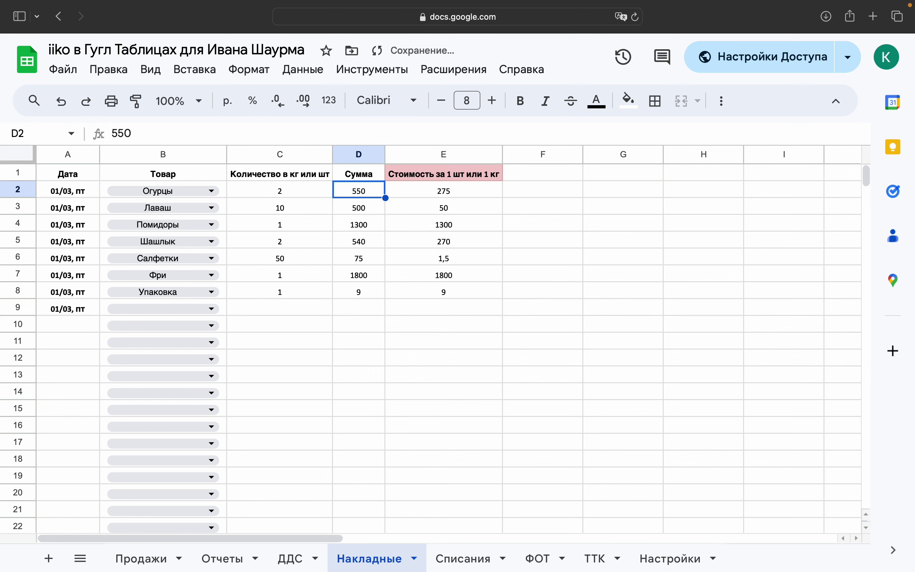
type("1100")
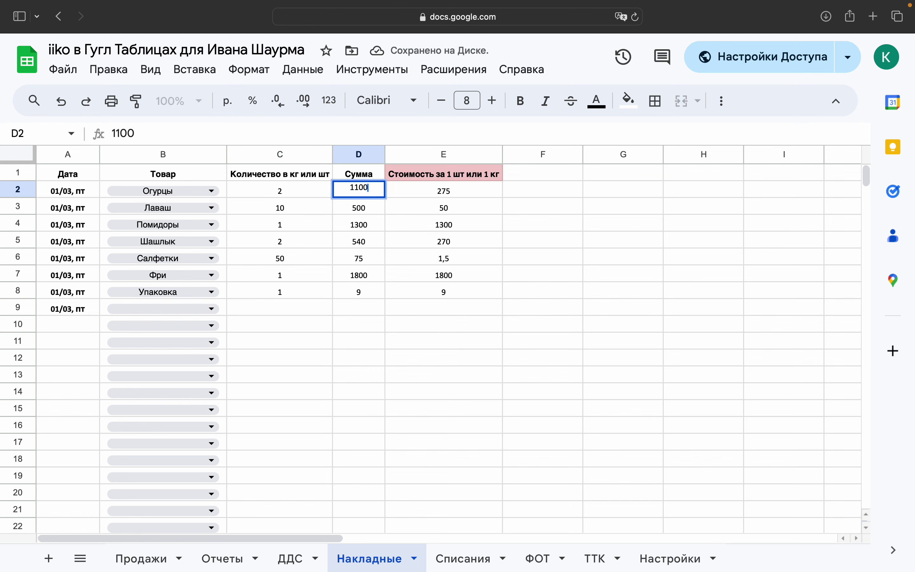
key("Return")
Step: Examine the unit cost formulas for Огурцы and Лаваш, and the quantity and sum behind the Лаваш cost
left_click(358, 207)
left_click(443, 191)
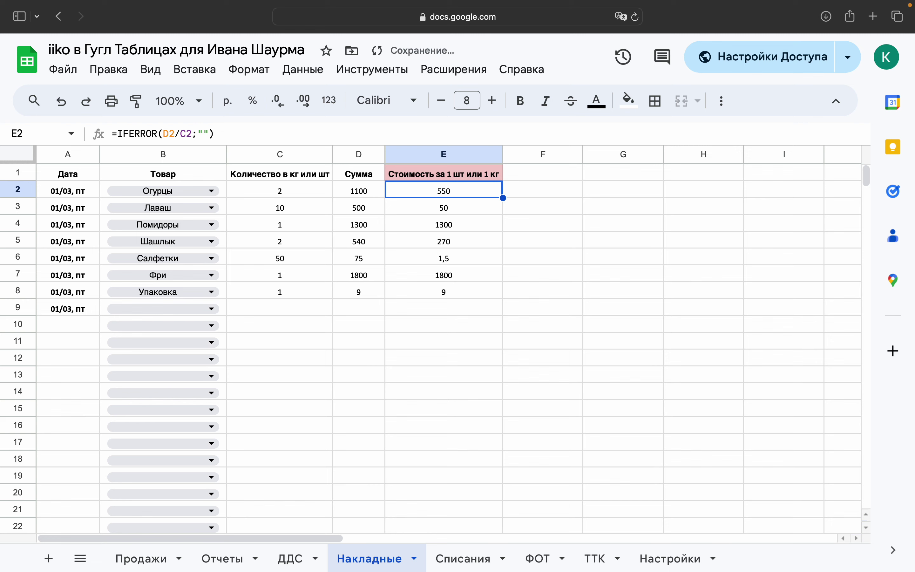
left_click(359, 208)
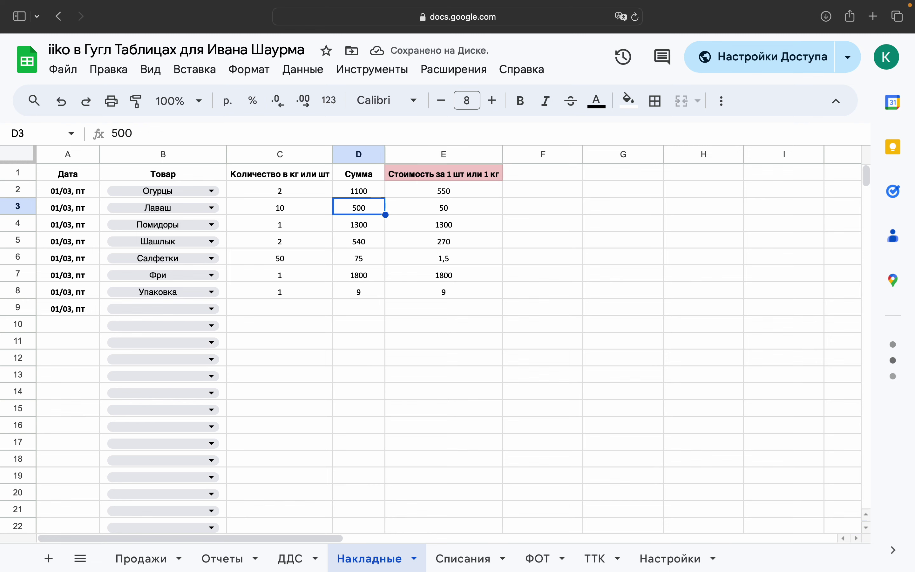
left_click(280, 208)
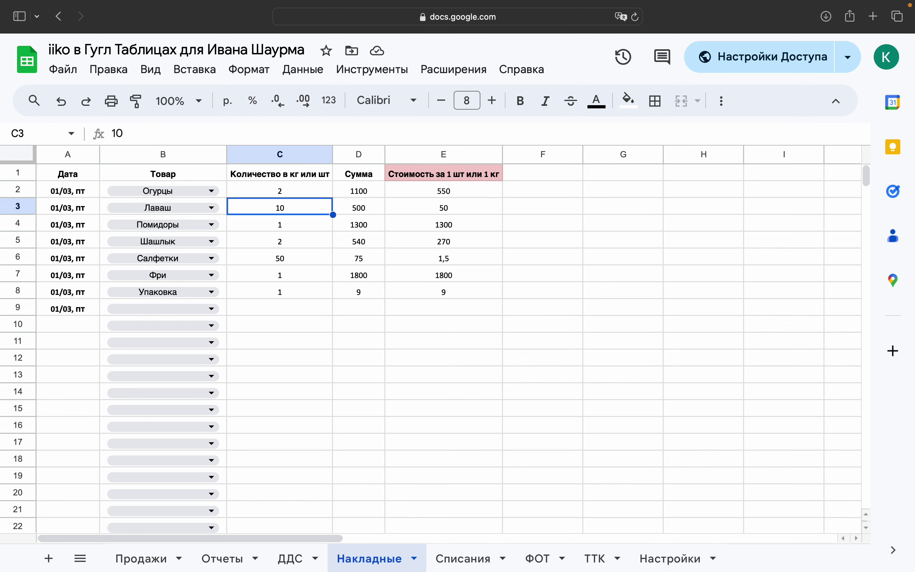
left_click(358, 207)
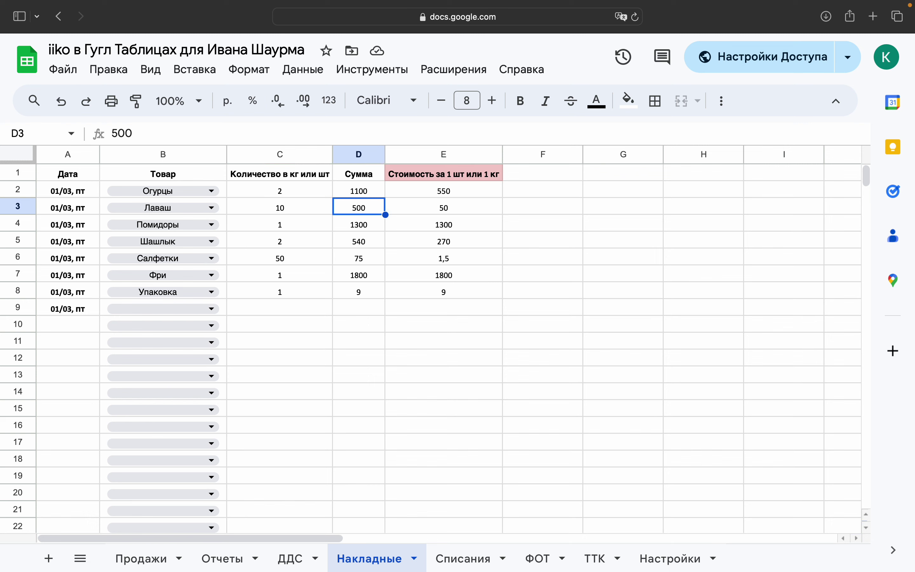
left_click(444, 208)
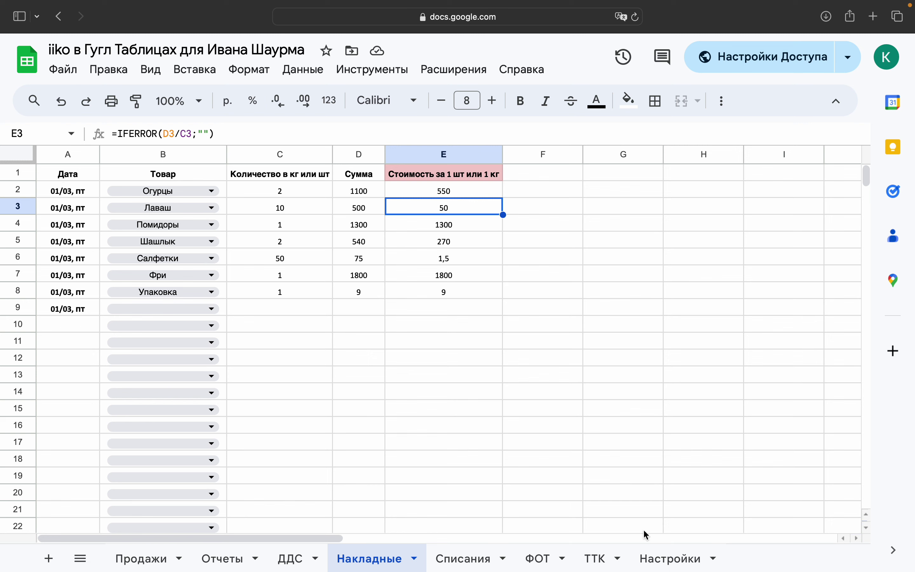
Step: On the Настройки sheet, add Сыр to the Товар column in cell D11
left_click(675, 560)
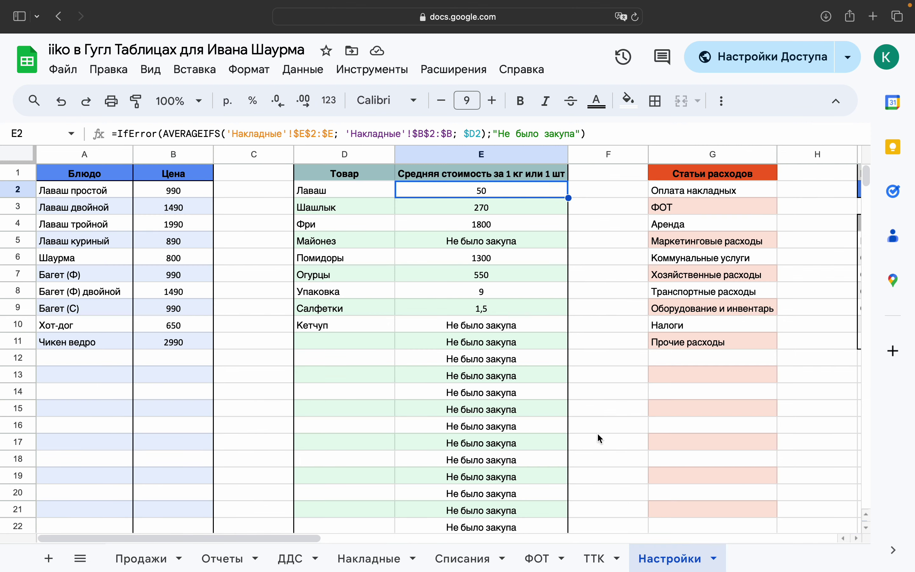
left_click(341, 347)
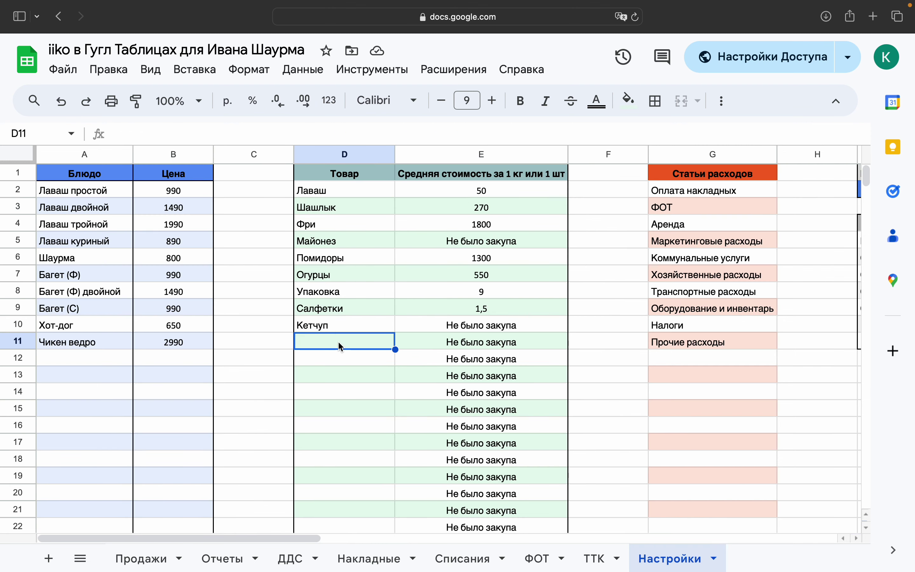
type("Са")
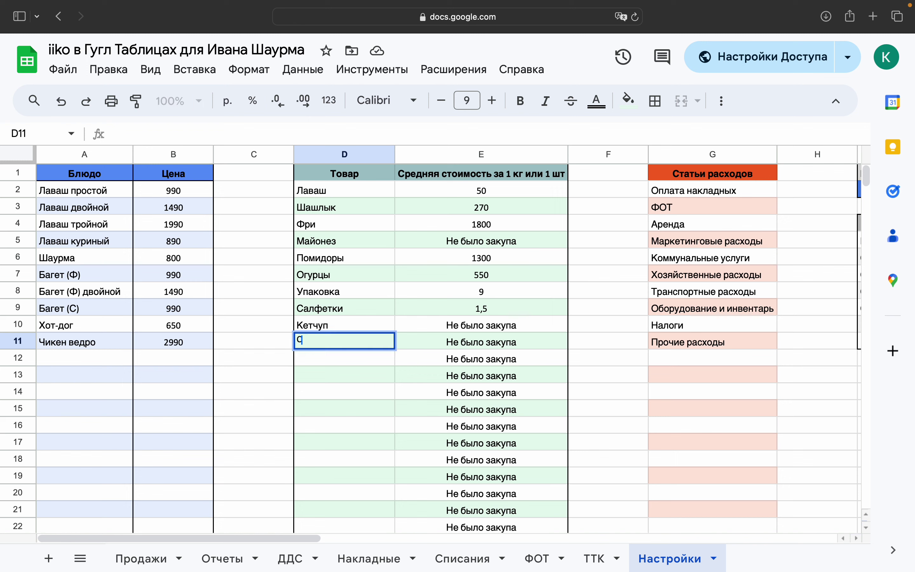
key("BackSpace")
key("BackSpace")
type("Сыр")
key("Return")
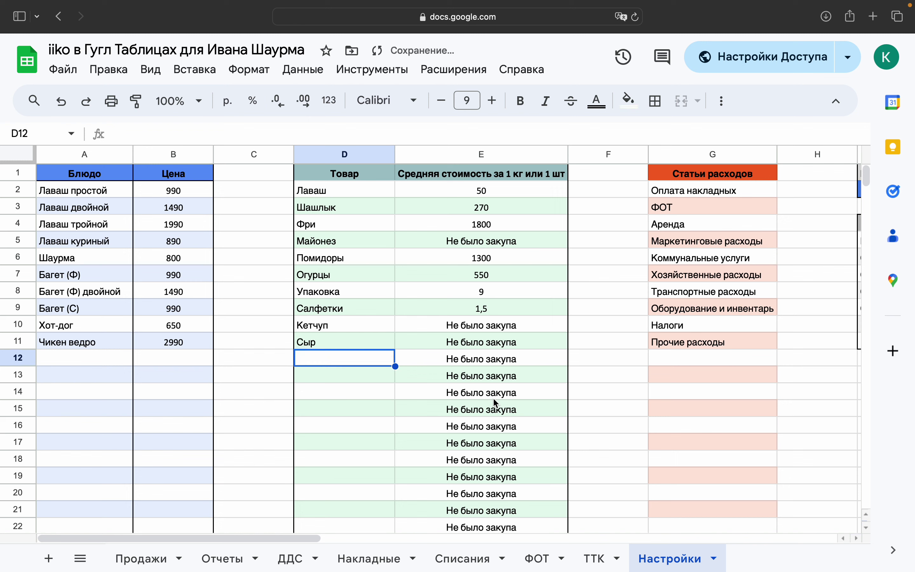
Step: On the Накладные sheet, record a purchase of Сыр in row 9 with quantity 1 and sum 4500
left_click(355, 562)
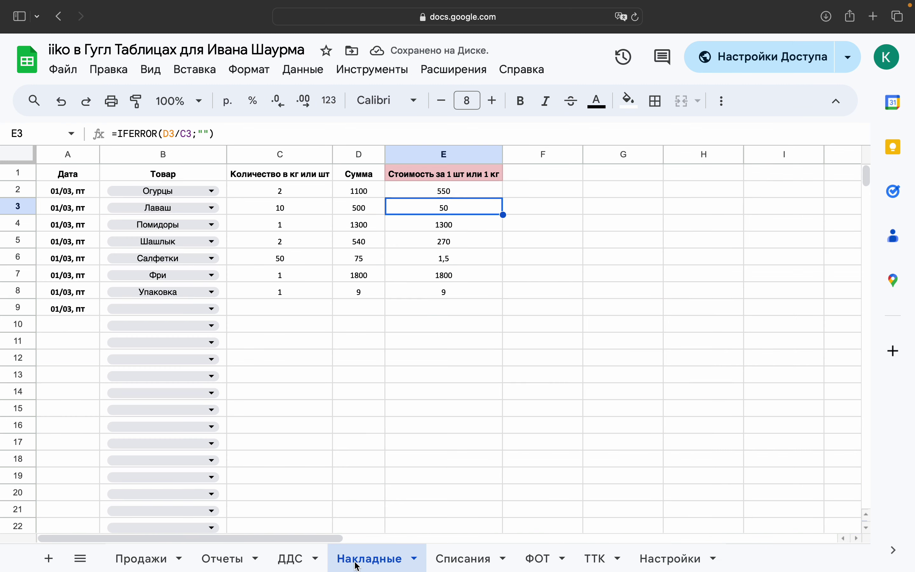
left_click(213, 310)
scroll(178, 461, "down", 1)
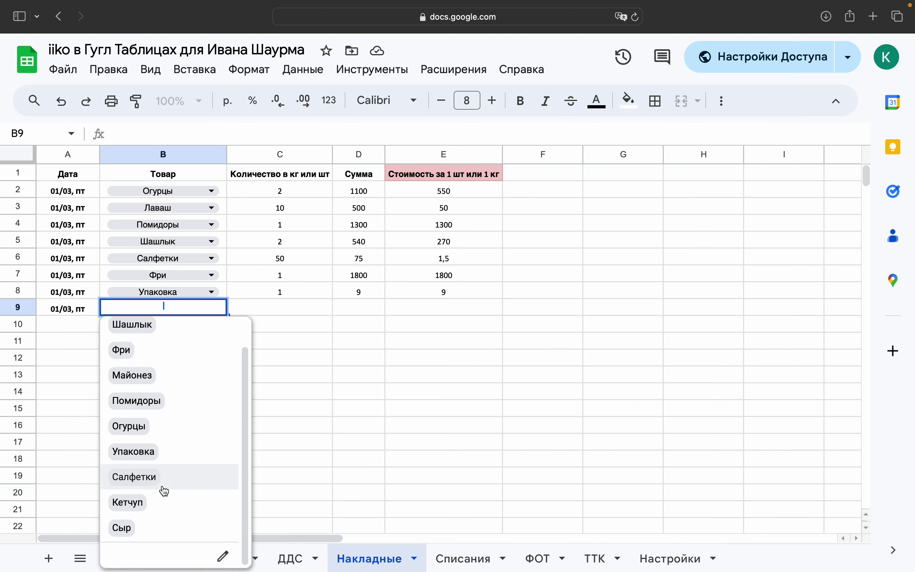
left_click(148, 534)
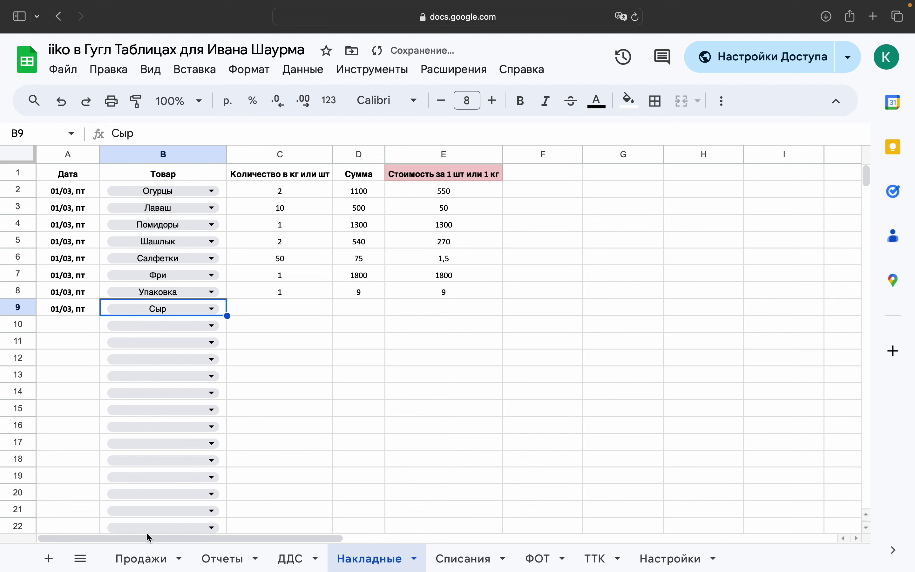
left_click(289, 312)
type("1")
left_click(365, 305)
type("4500")
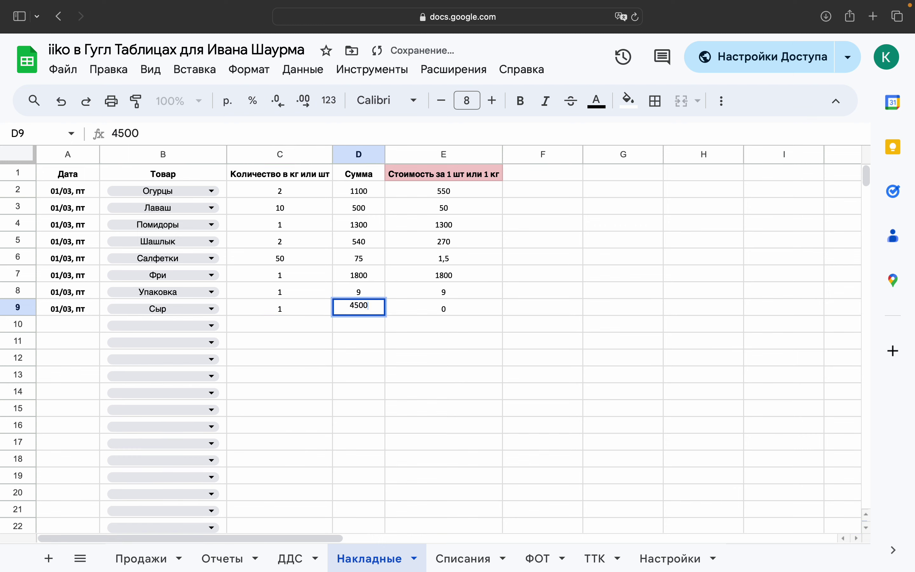
key("Return")
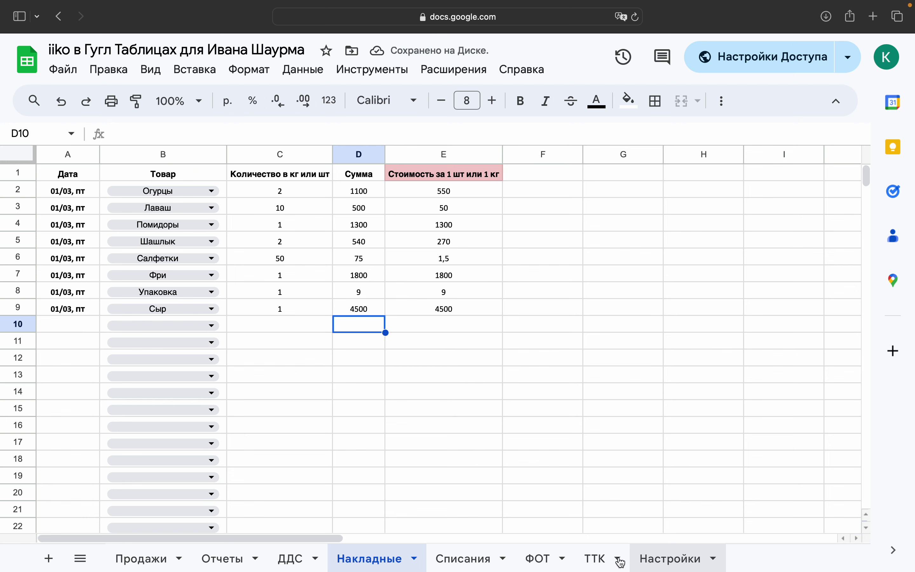
Step: On the ТТК sheet, add Сыр to the Лаваш простой recipe in row 11 with net quantity 0,05
left_click(601, 562)
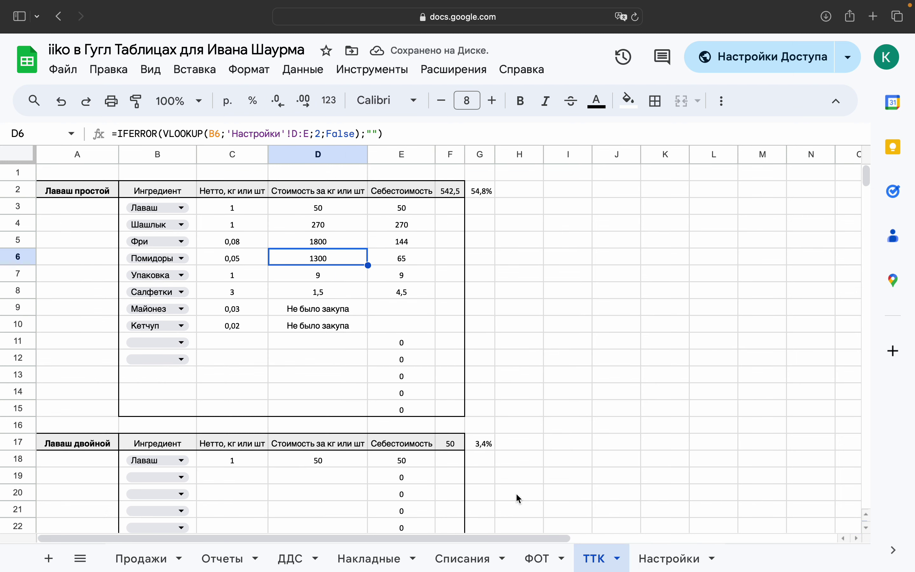
left_click(183, 347)
scroll(174, 420, "down", 2)
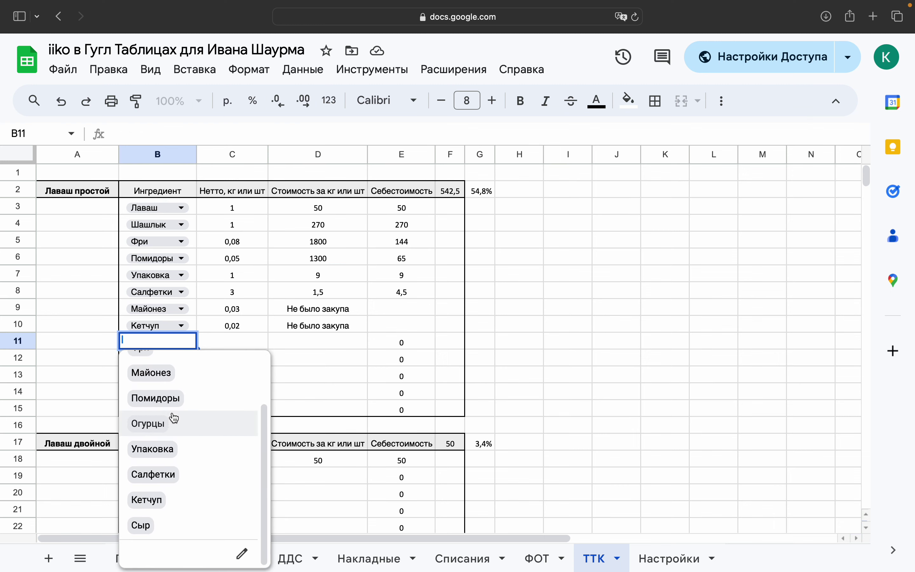
left_click(168, 536)
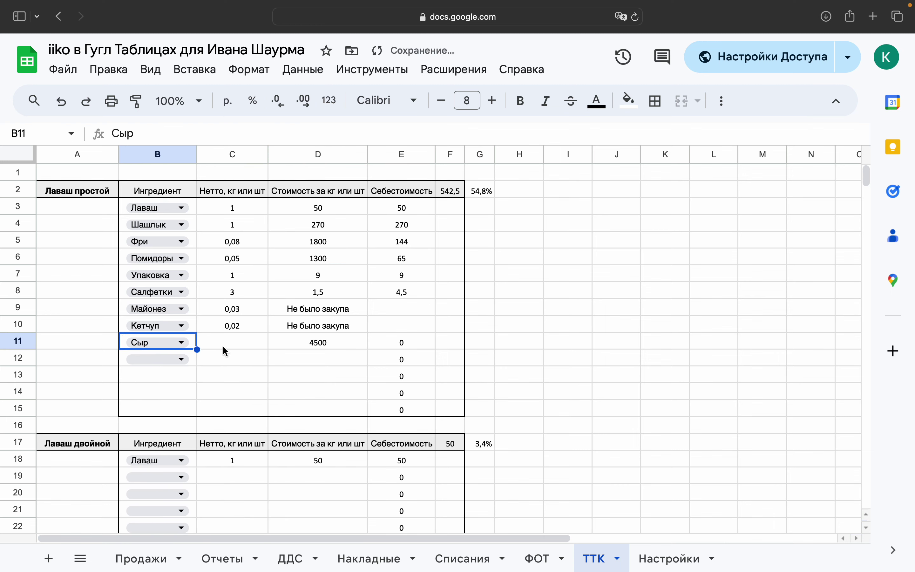
left_click(226, 345)
type("0б")
key("BackSpace")
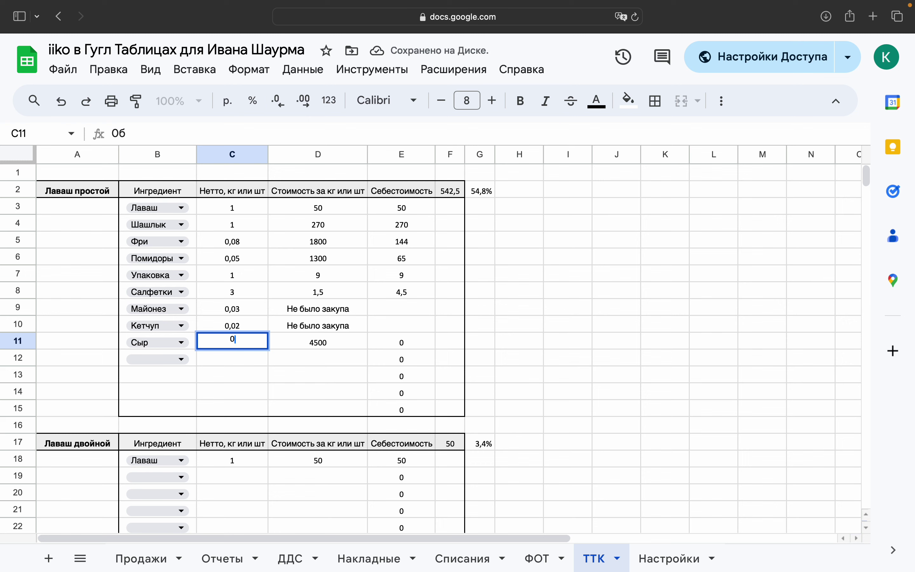
type(",05")
key("Return")
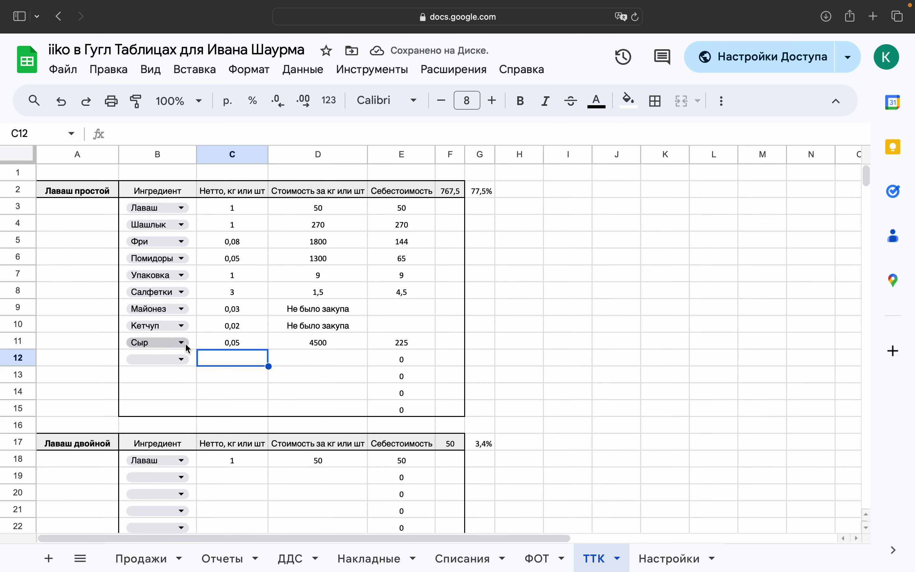
Step: Clear the Сыр ingredient and its net quantity from row 11 of the Лаваш простой recipe
left_click(241, 337)
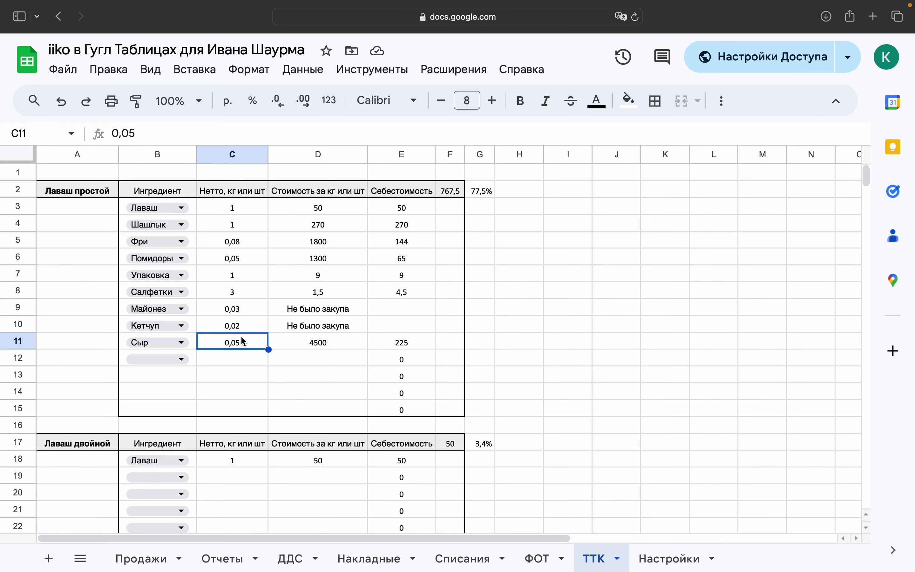
key("shift+Left")
key("Delete")
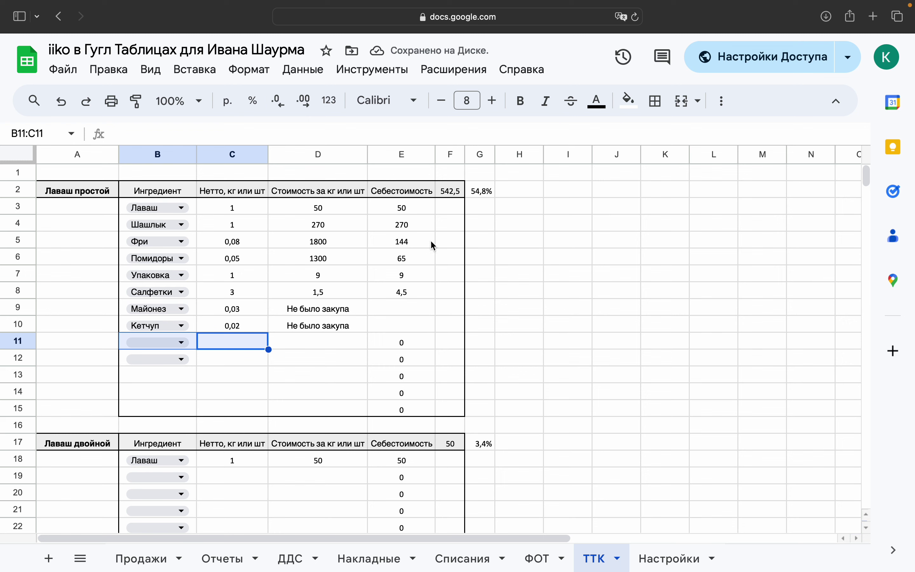
Step: Examine the total cost formula in F2 and the cost percentage formula in G2 for Лаваш простой
left_click(455, 193)
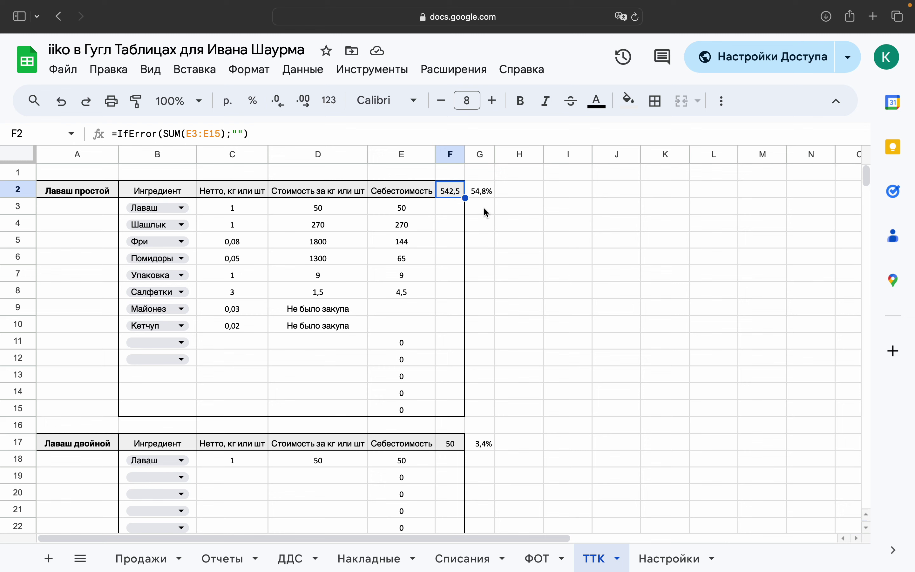
left_click(483, 194)
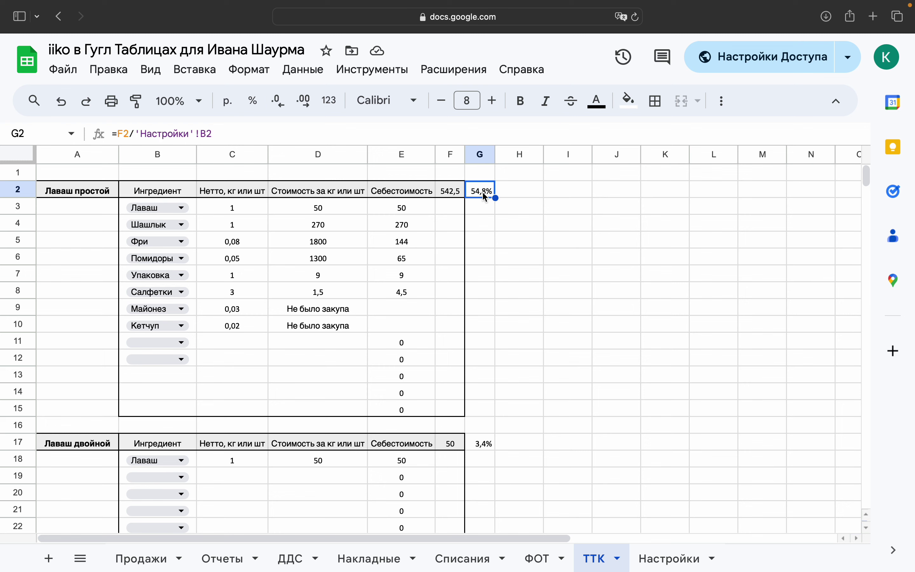
left_click(457, 198)
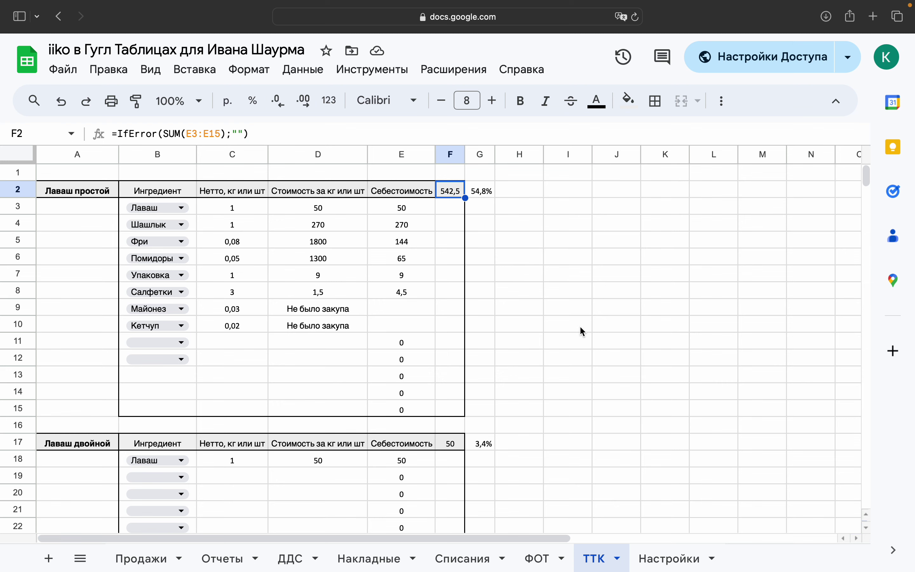
Step: Examine the total cost and cost percentage formulas for Лаваш простой, comparing them with the dish prices on the Настройки sheet
left_click(483, 195)
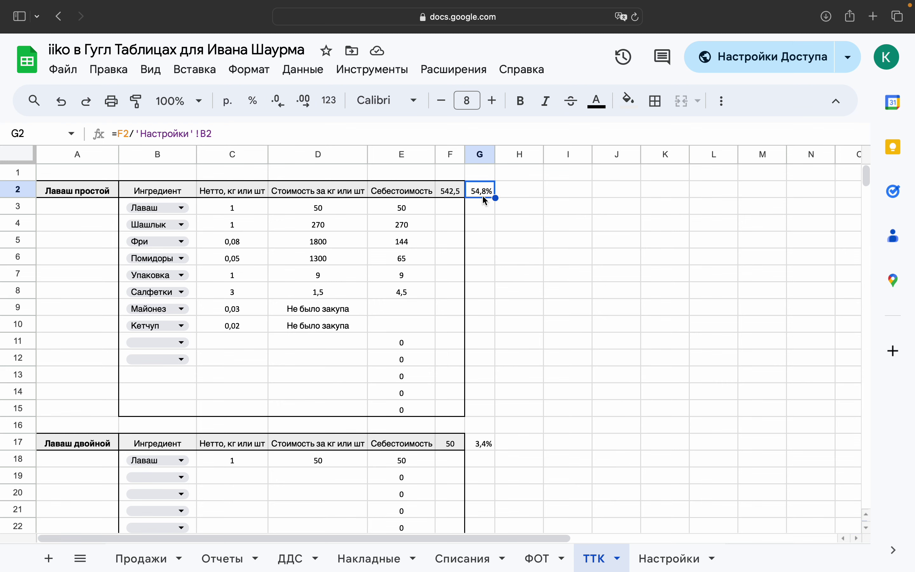
left_click(663, 559)
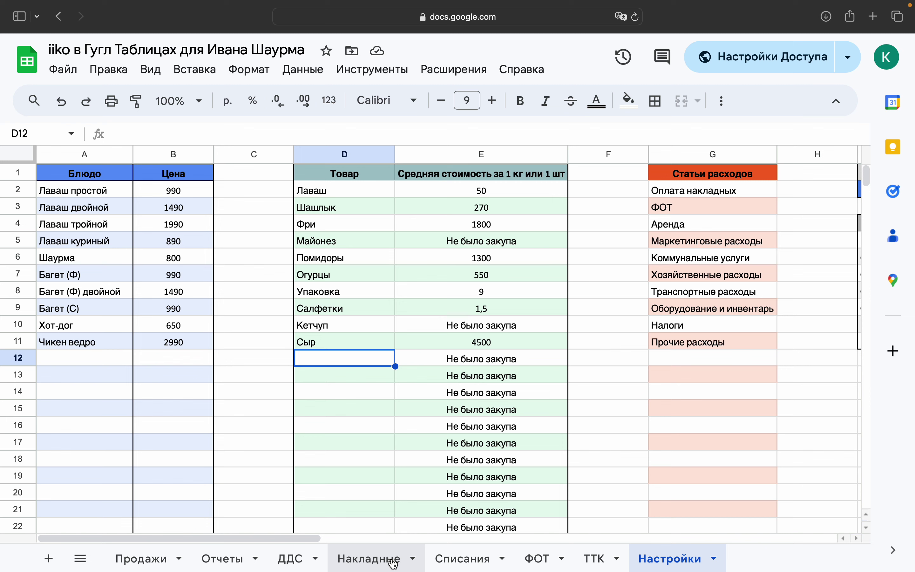
left_click(609, 562)
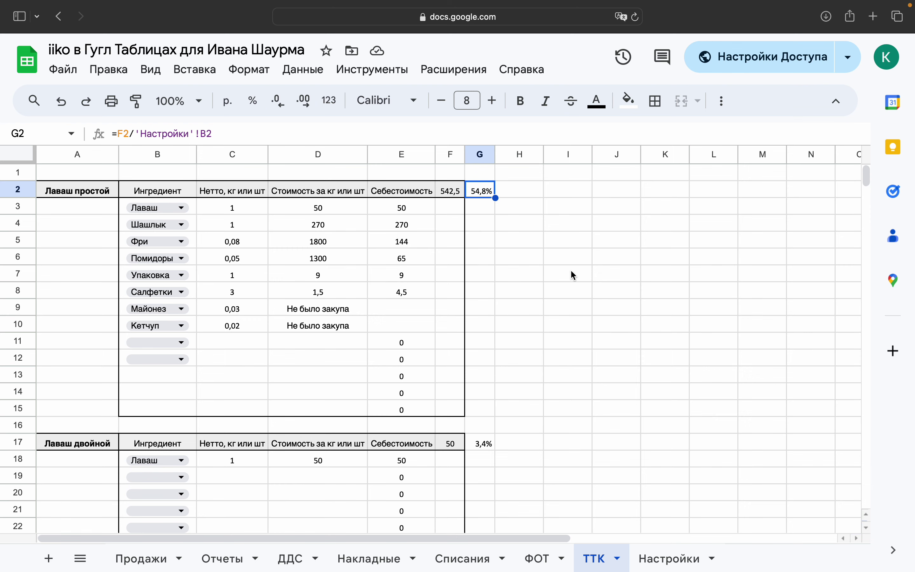
scroll(572, 274, "down", 2)
scroll(571, 274, "up", 2)
scroll(572, 275, "down", 6)
scroll(572, 275, "up", 10)
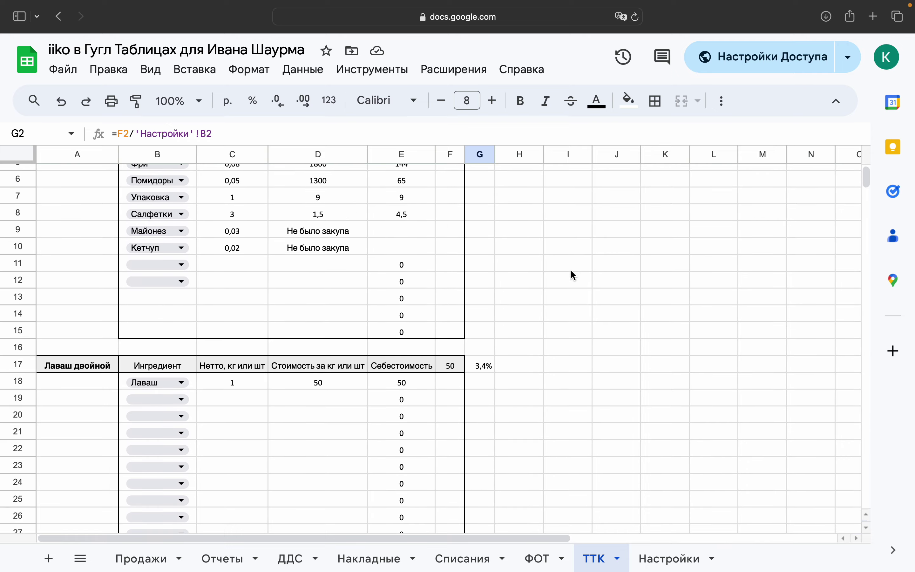
left_click(449, 190)
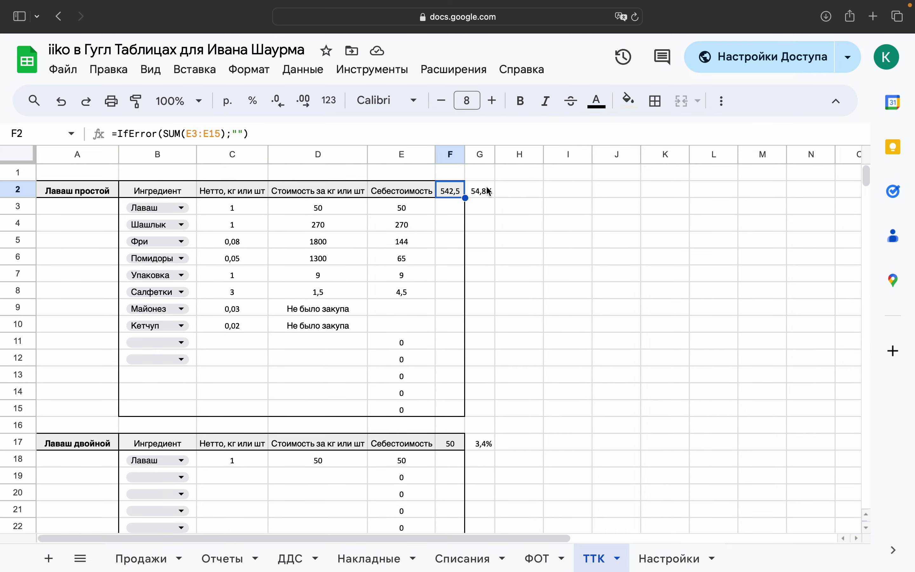
left_click(490, 196)
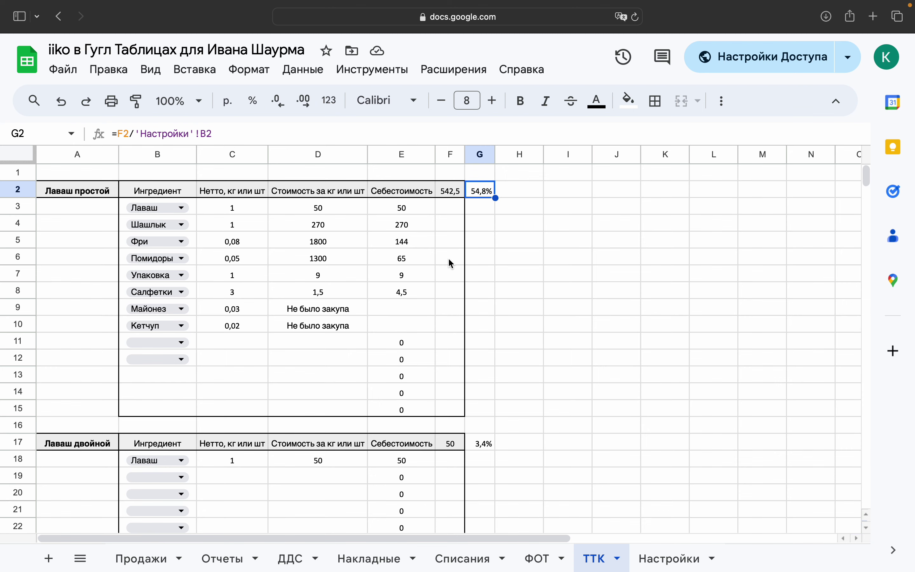
scroll(450, 262, "down", 3)
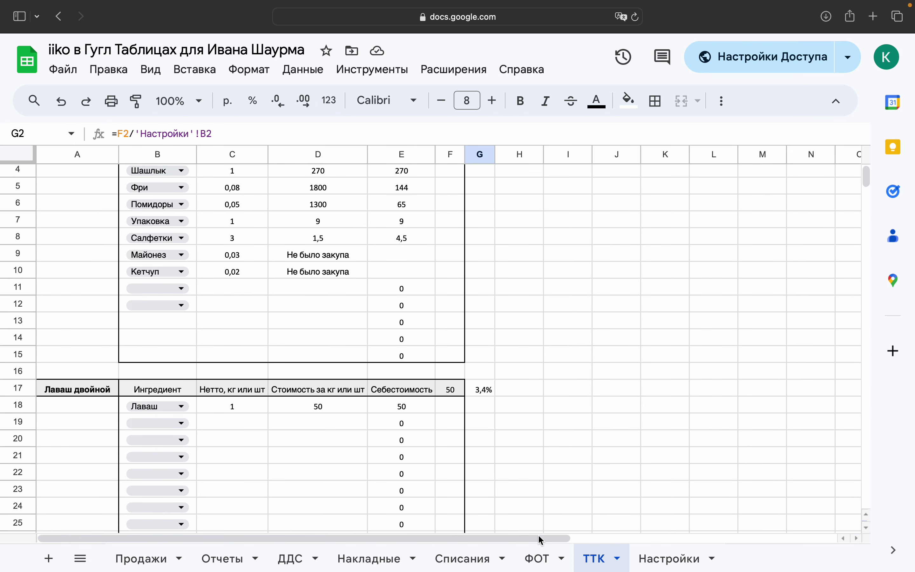
Step: Review the first employee's shift on the ФОТ sheet, the matching rate on the Настройки sheet, and the monthly shift and salary totals
left_click(540, 555)
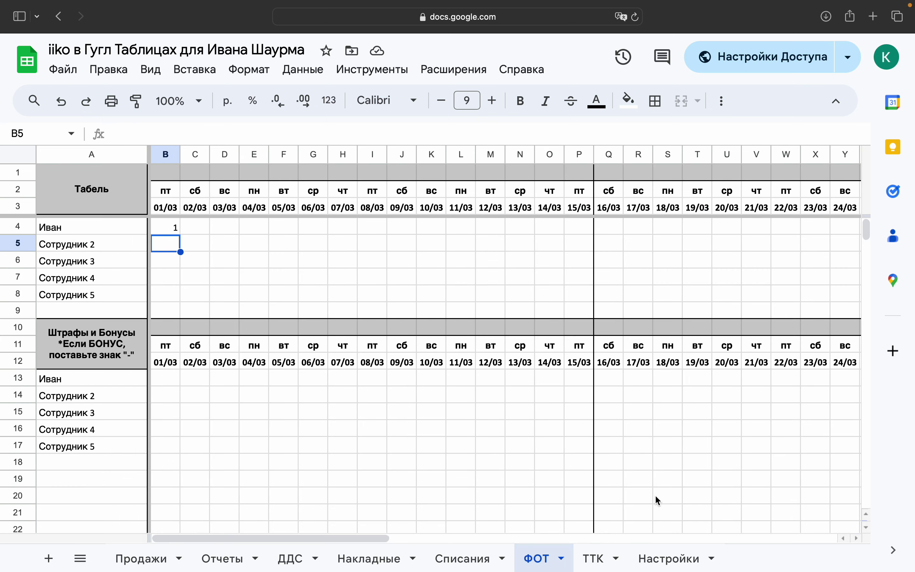
left_click(680, 558)
scroll(653, 342, "right", 5)
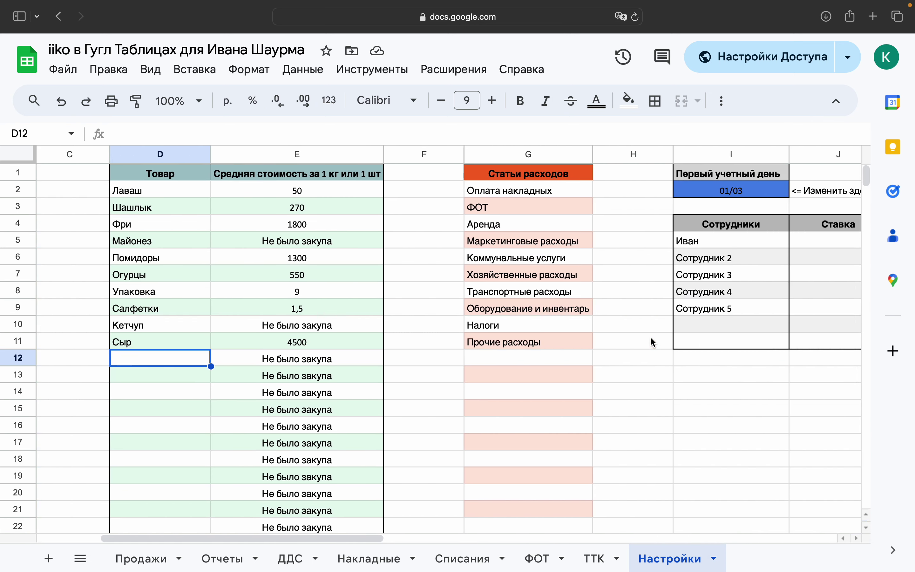
scroll(649, 336, "right", 3)
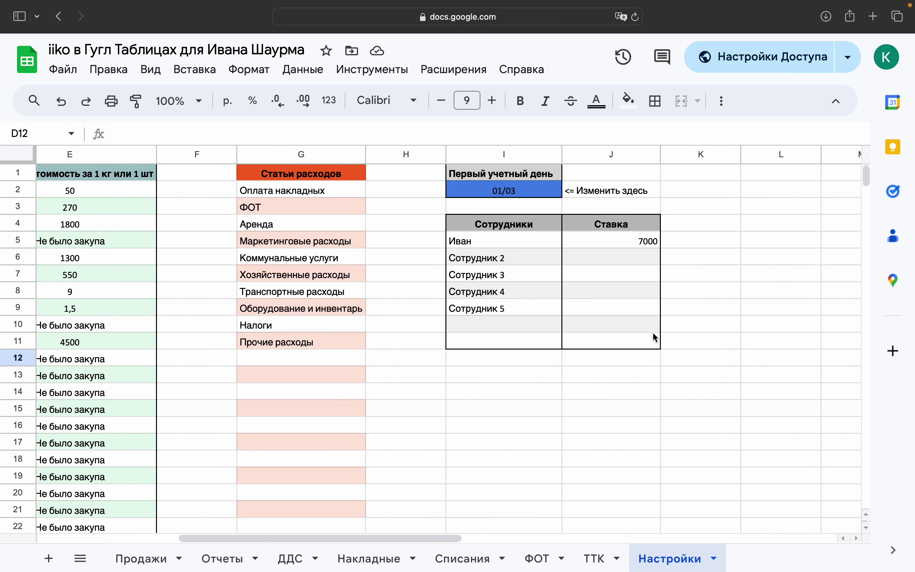
left_click(547, 560)
left_click(172, 231)
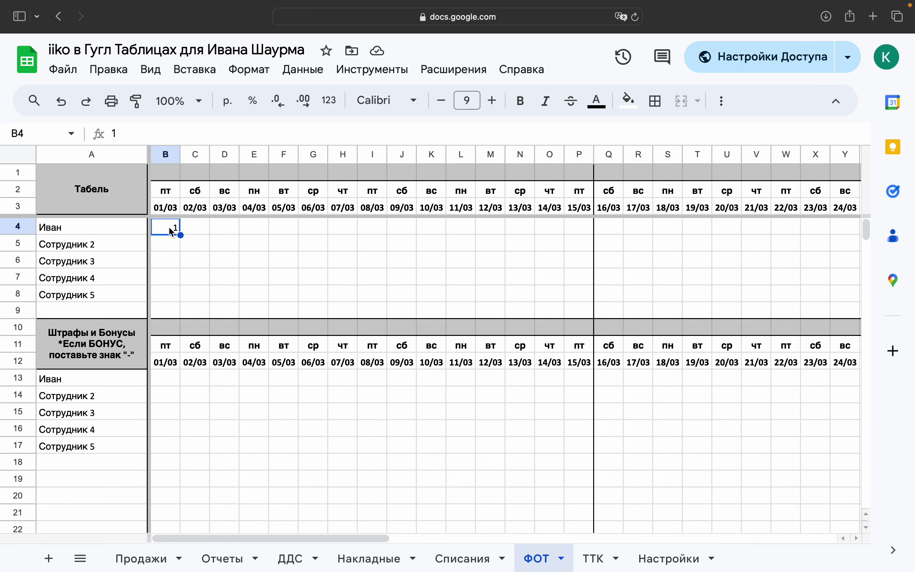
scroll(335, 274, "right", 15)
scroll(334, 274, "left", 5)
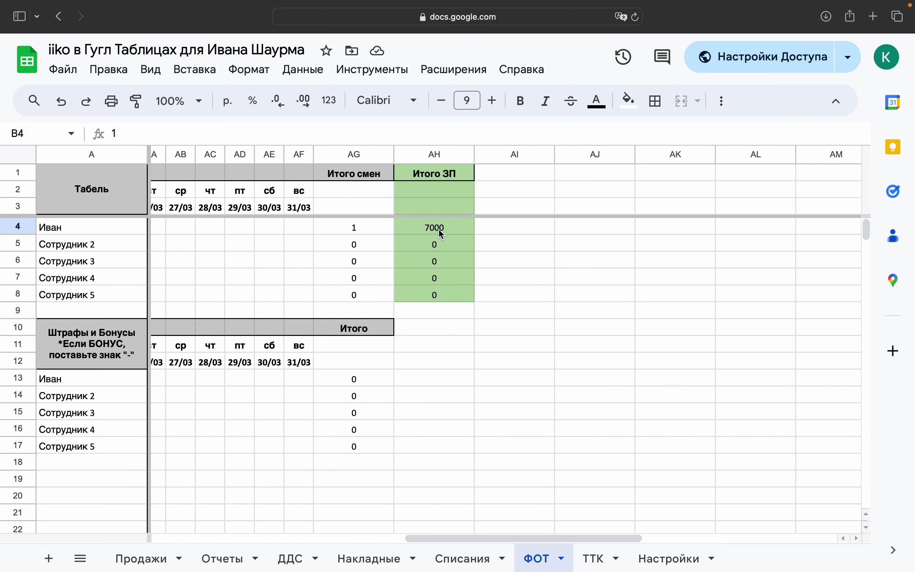
Step: Enter a trial shift of 1 for the first employee on 31/03 in the Табель table and clear it again
left_click(301, 230)
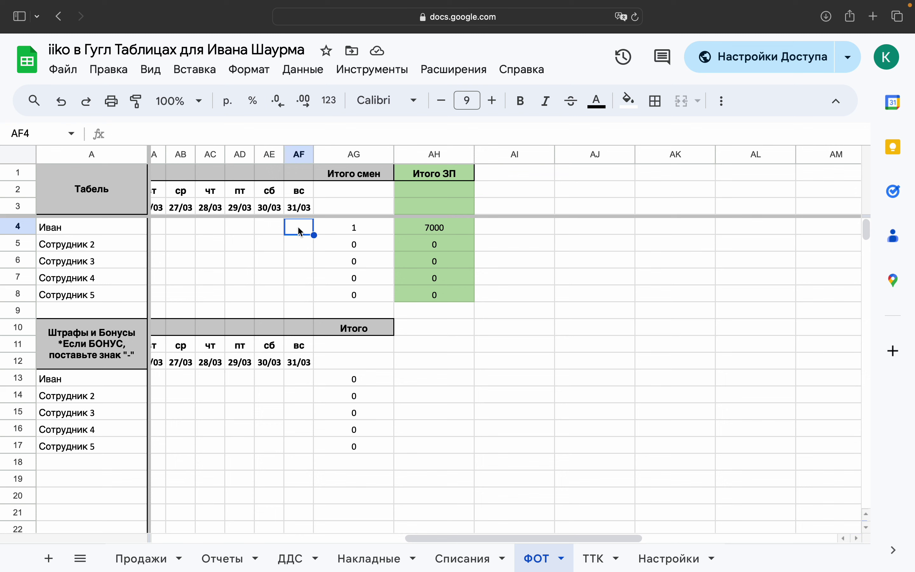
type("1")
key("Return")
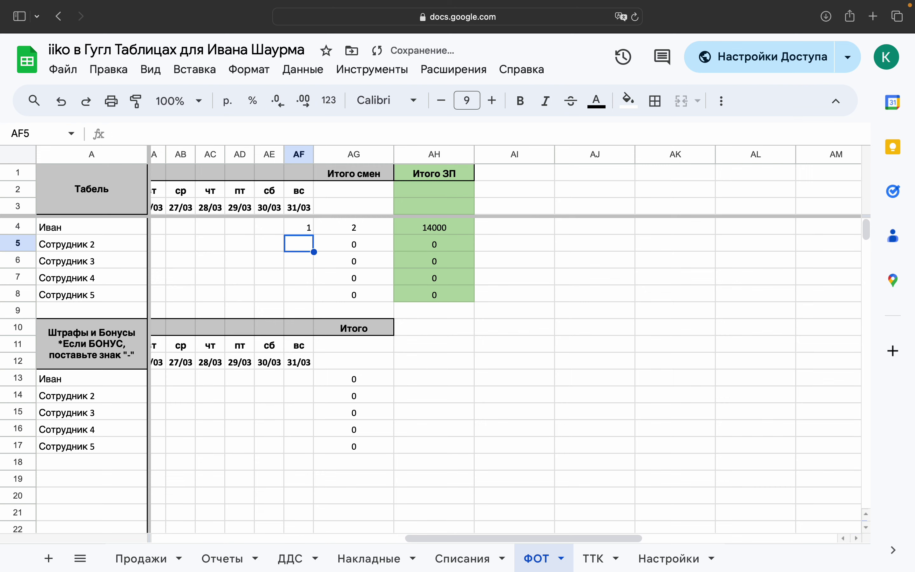
key("Up")
key("BackSpace")
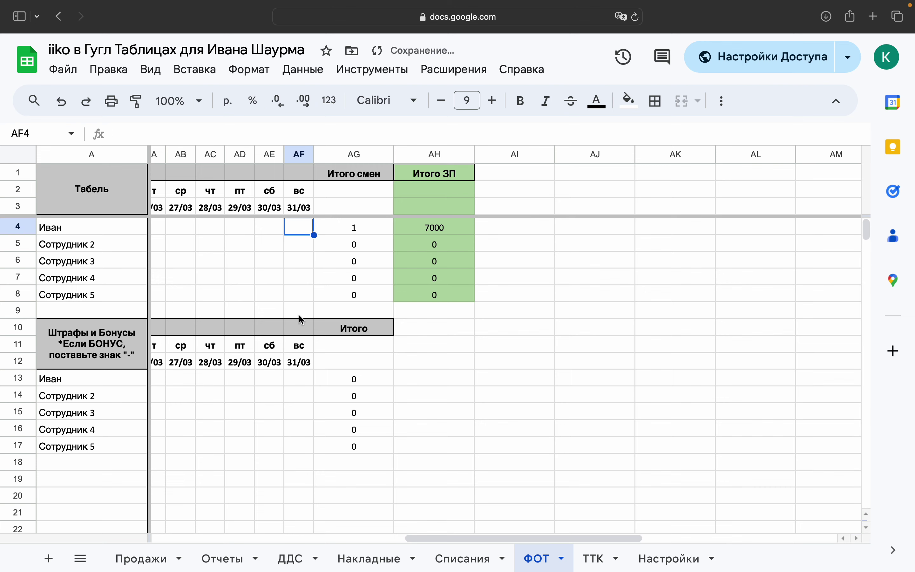
Step: Enter a bonus of -1000 for the first employee on 01/03 in the Штрафы и Бонусы table and check the total salary
scroll(302, 322, "left", 15)
left_click(172, 378)
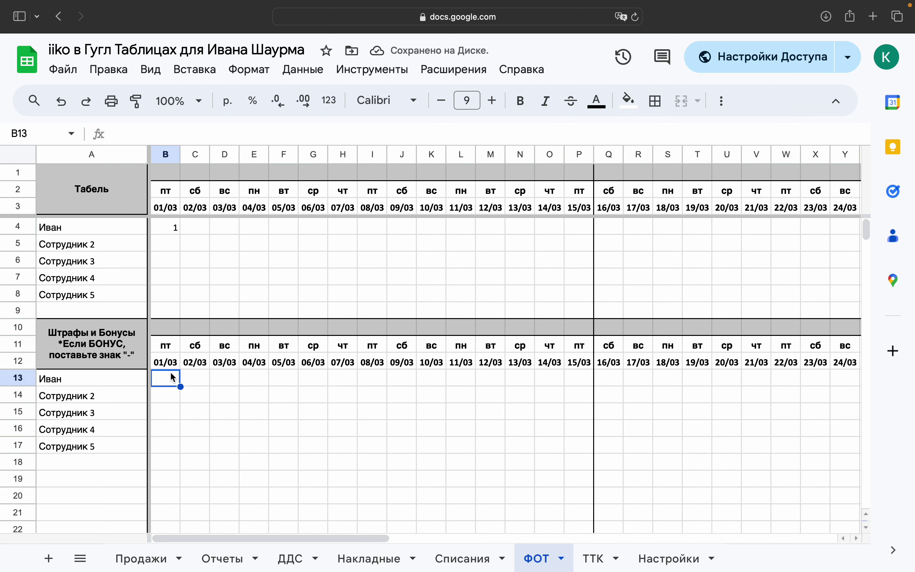
type("-1000")
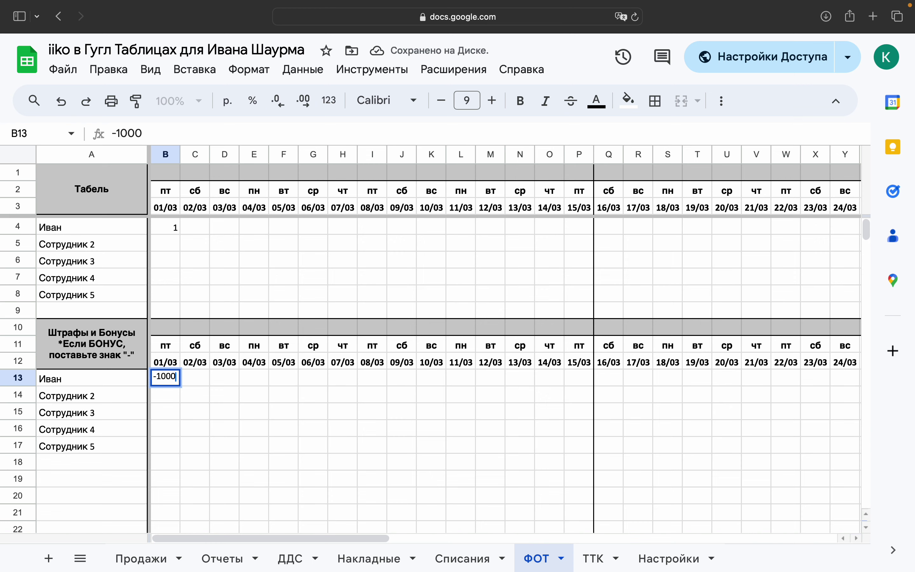
key("Return")
scroll(309, 463, "right", 15)
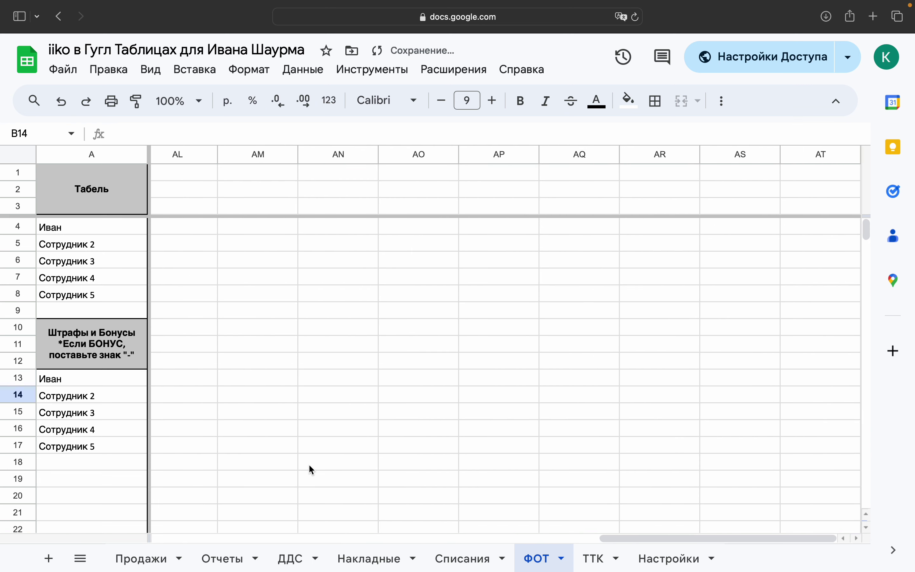
scroll(309, 463, "left", 6)
scroll(320, 472, "left", 2)
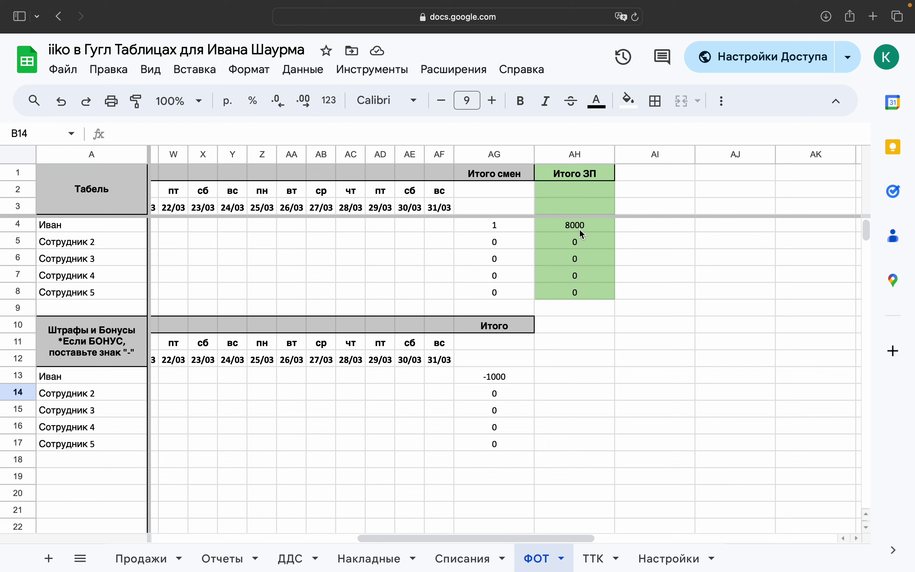
Step: Change the first employee's 01/03 entry in the Штрафы и Бонусы table to a fine of 1000 and check the total salary
scroll(582, 234, "left", 15)
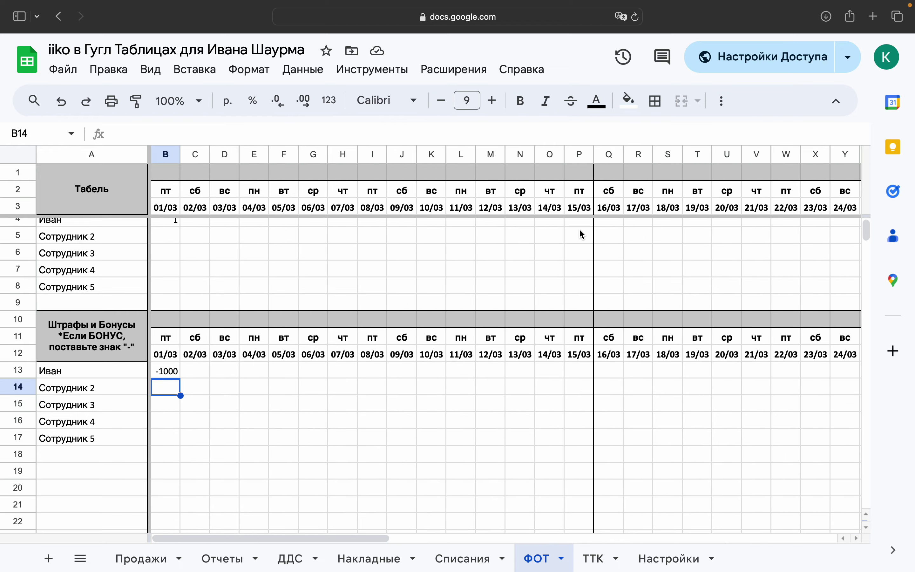
left_click(173, 374)
type("1000")
key("Return")
scroll(322, 455, "right", 15)
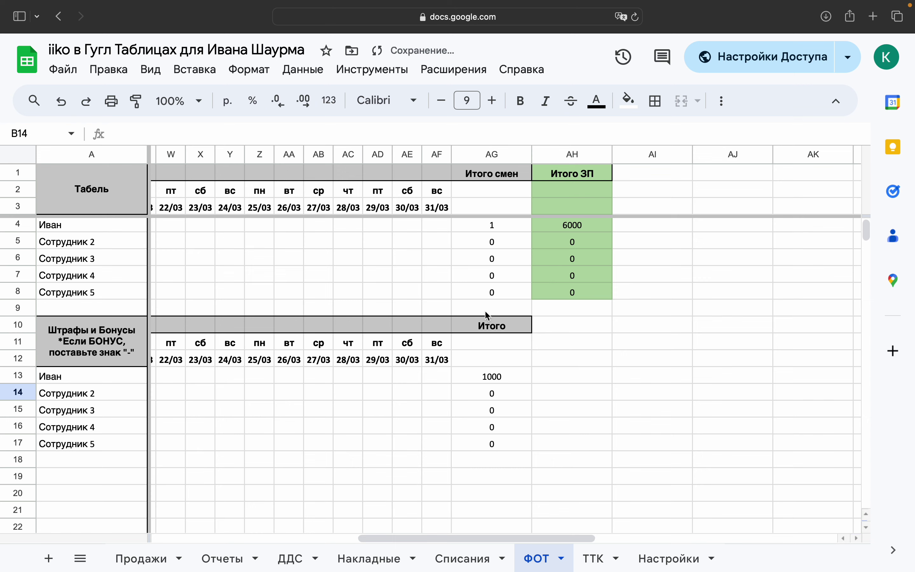
scroll(529, 445, "left", 15)
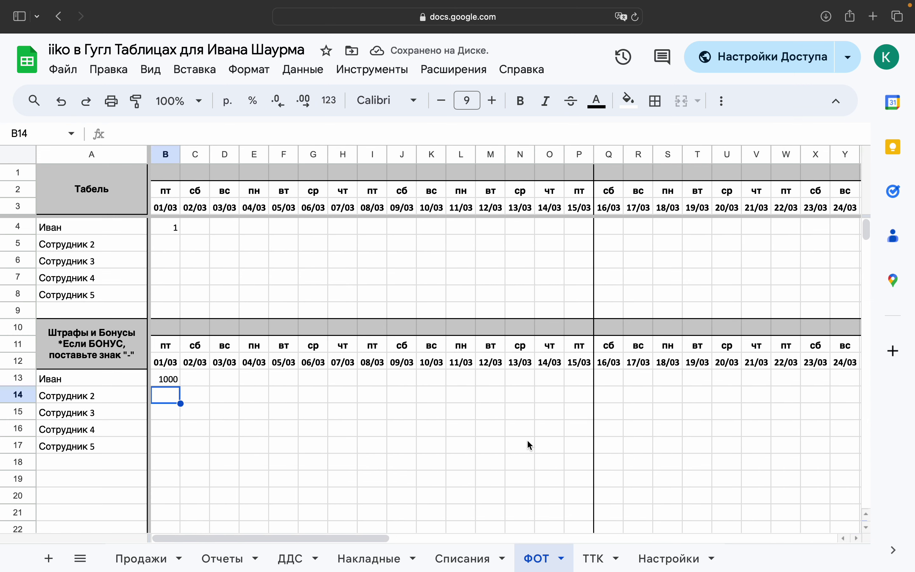
Step: On the Списания sheet, set the written-off quantity of Шашлык in row 2 to 2
left_click(473, 554)
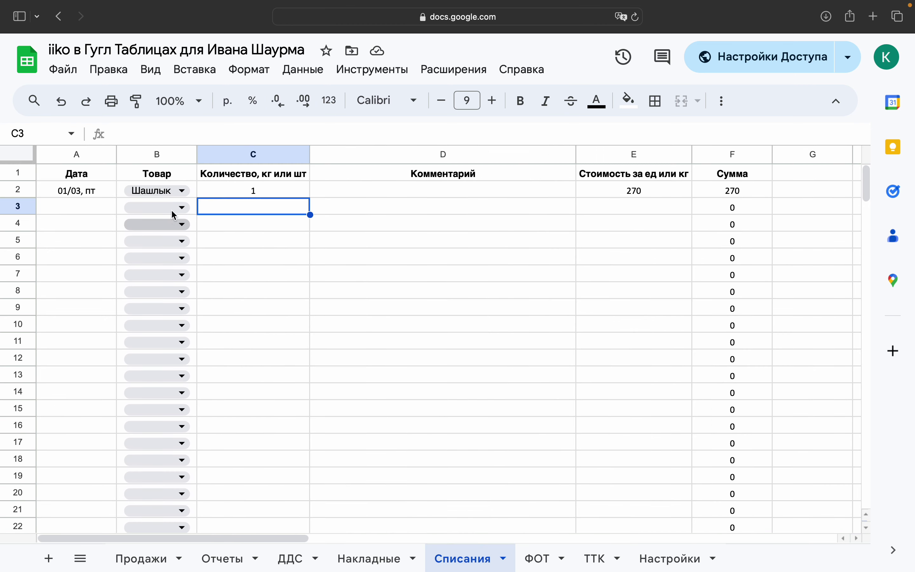
left_click(276, 193)
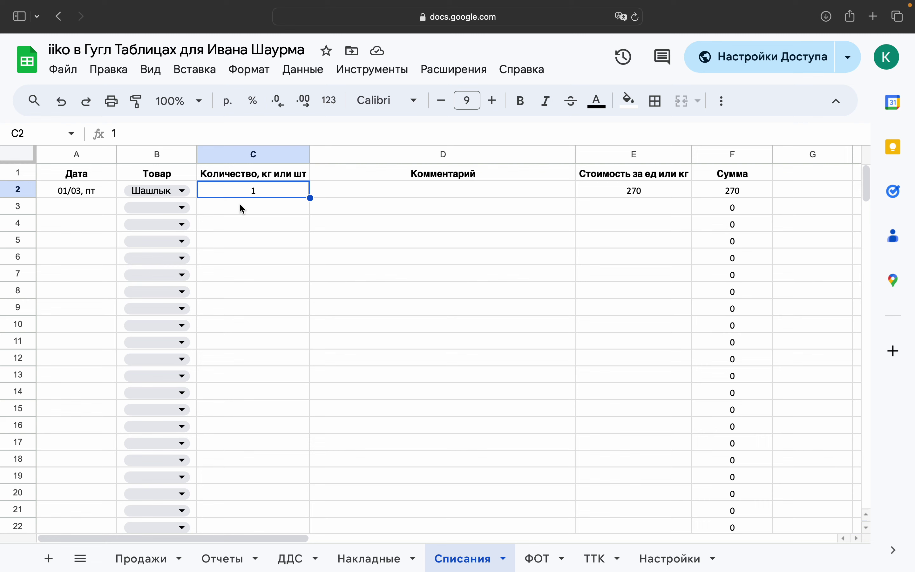
type("2")
key("Return")
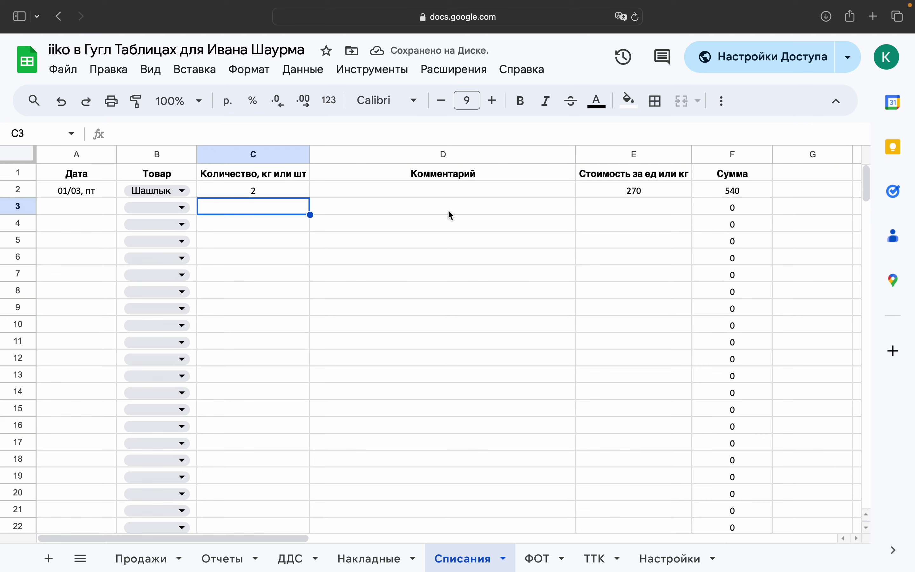
Step: On the ДДС sheet, clear the expense types in B3:B8 and the sums in C3:C9
left_click(374, 558)
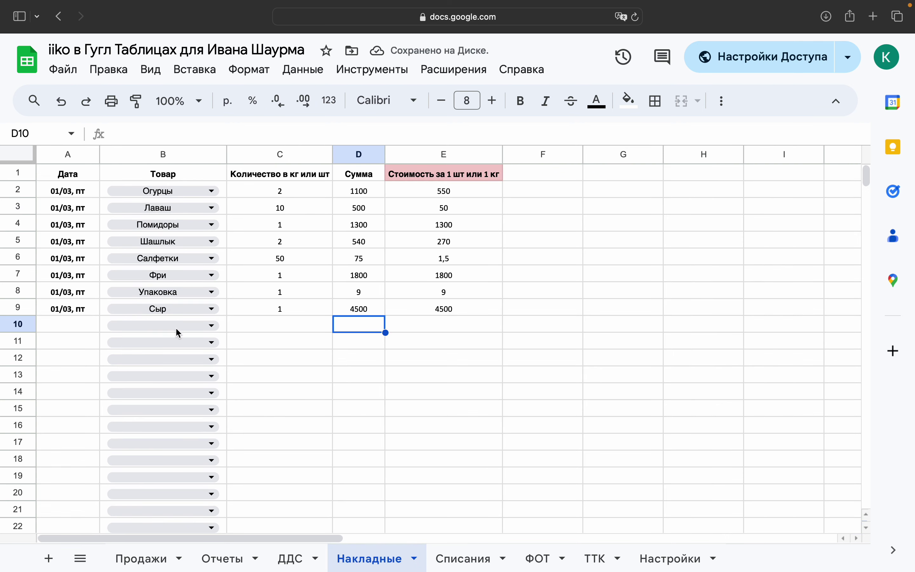
left_click(291, 560)
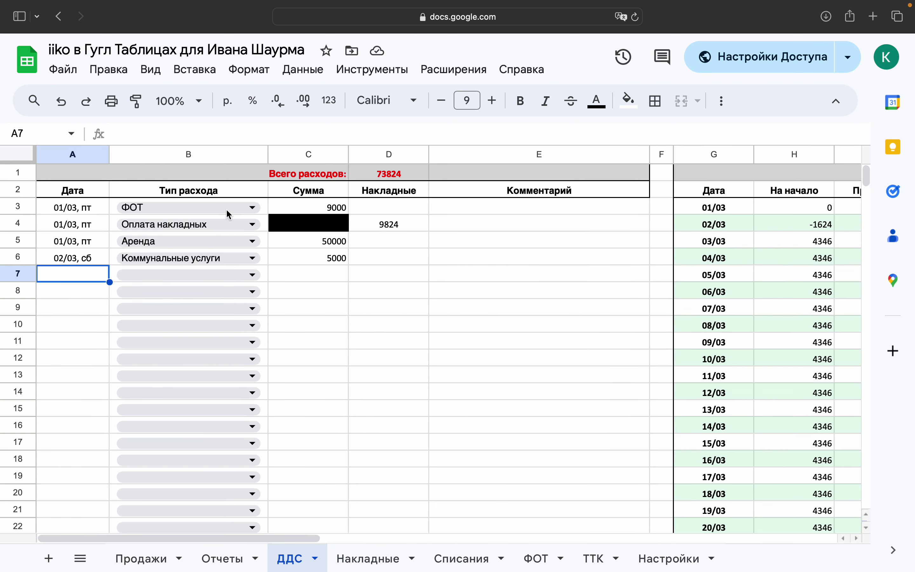
key("Down")
key("Down")
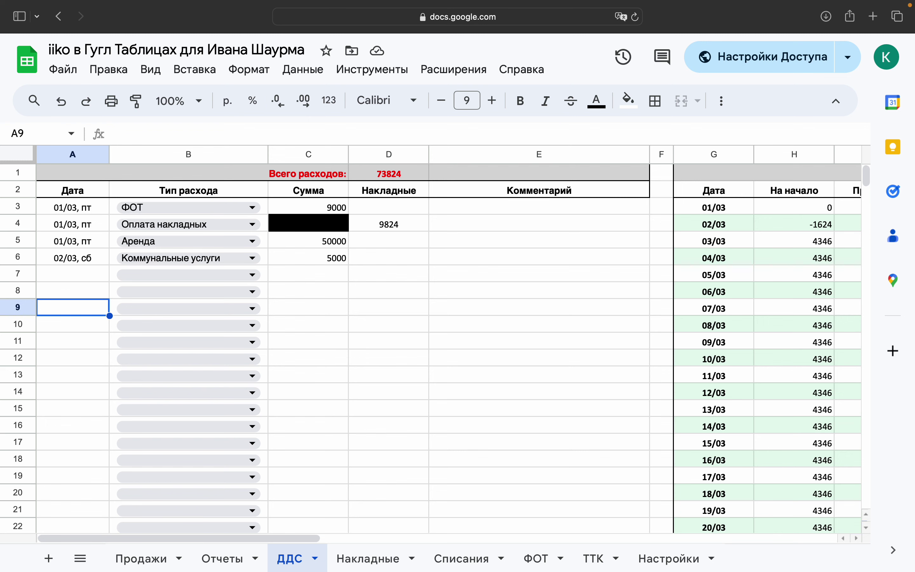
key("Up")
key("Right")
key("shift+Up")
key("shift+Up")
key("shift+Up")
key("shift+Up")
key("shift+Up")
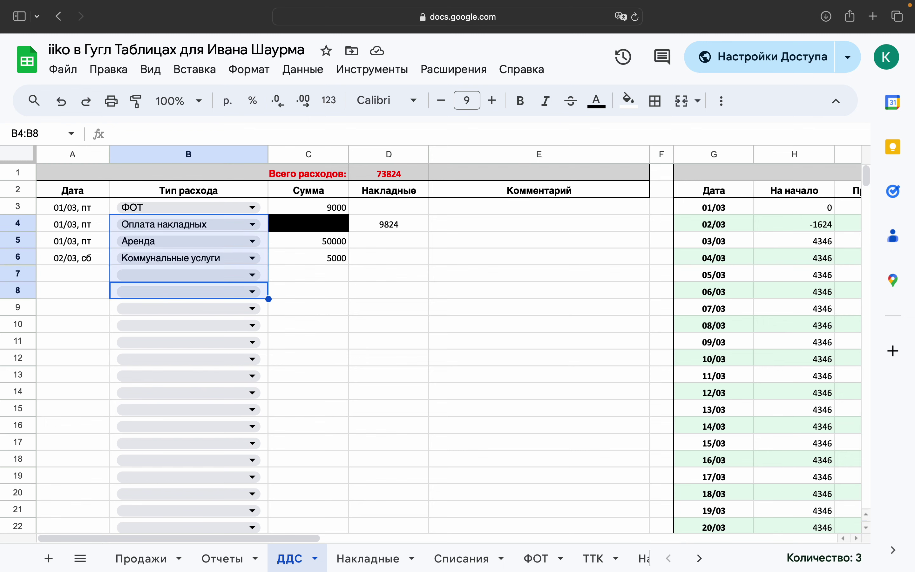
key("Delete")
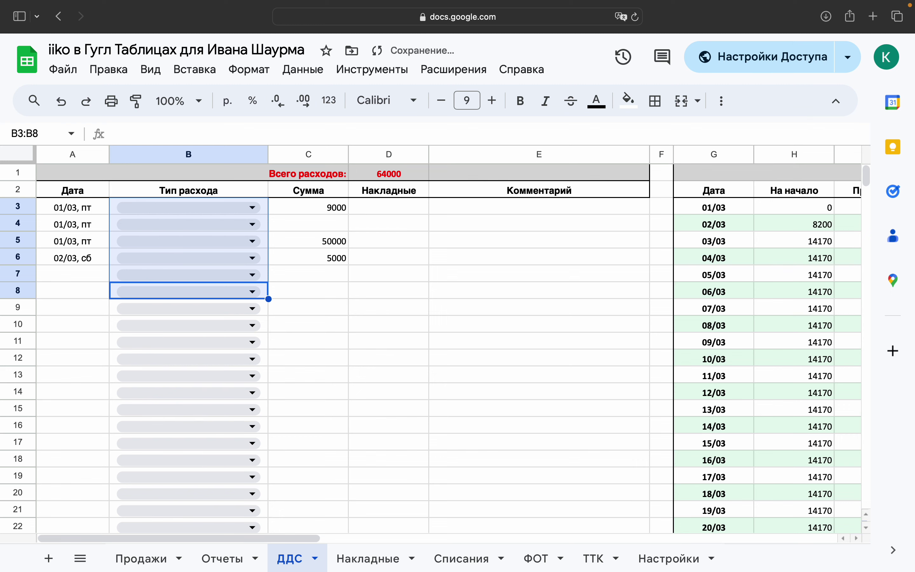
left_click_drag(336, 308, 332, 214)
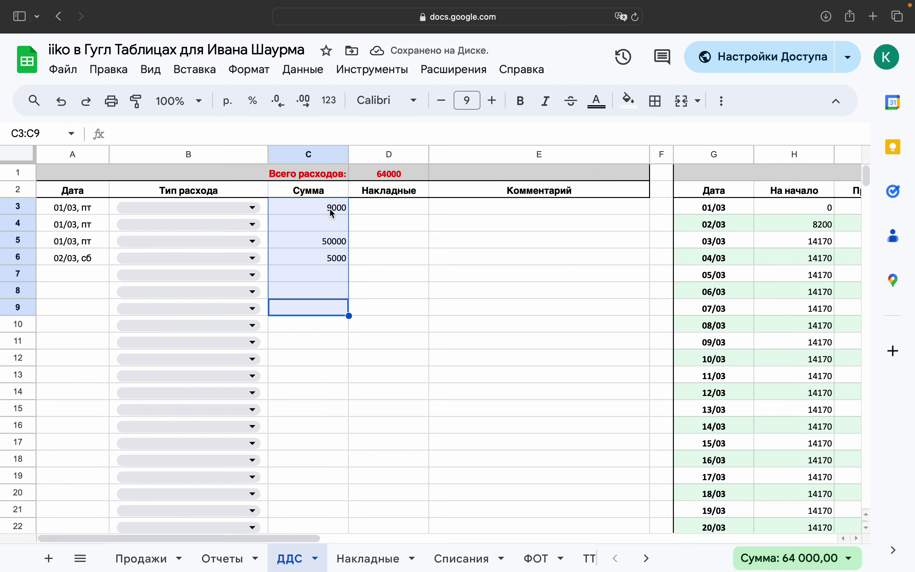
key("Delete")
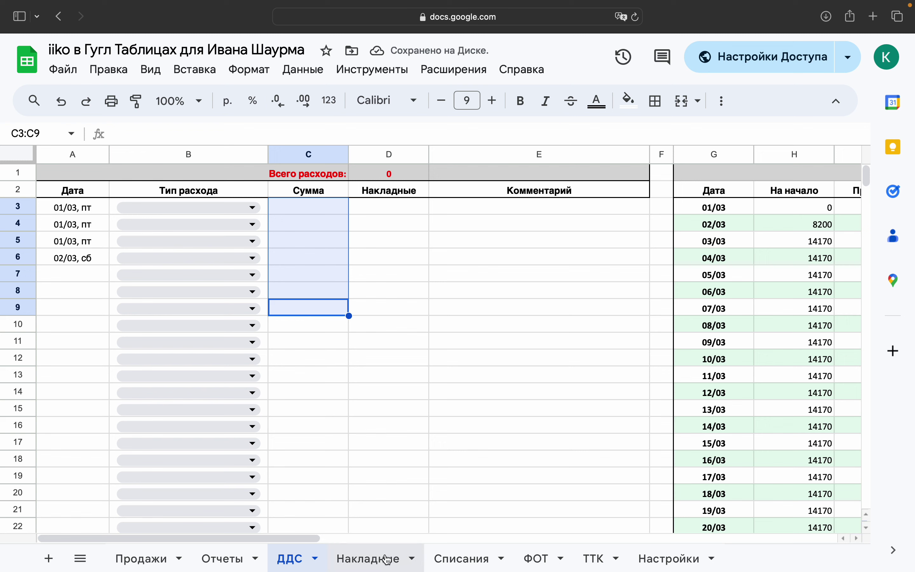
Step: Set the expense type in row 3 of the ДДС sheet to Оплата накладных and view the purchases on the Накладные sheet
left_click(252, 211)
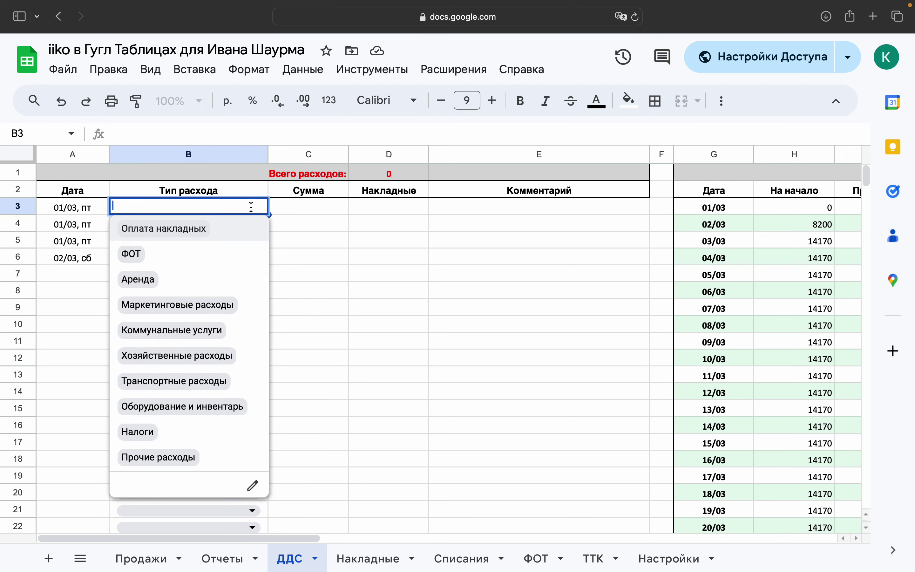
left_click(223, 238)
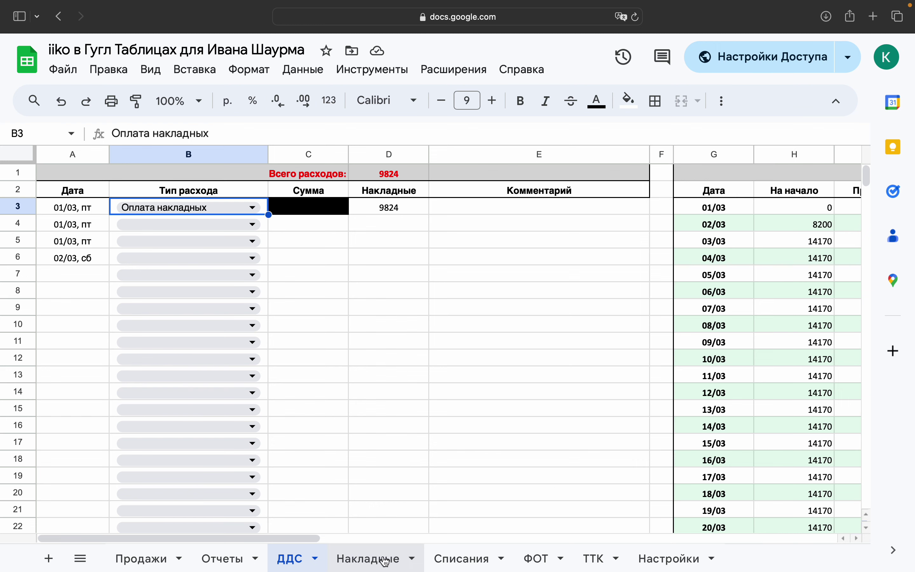
left_click(368, 559)
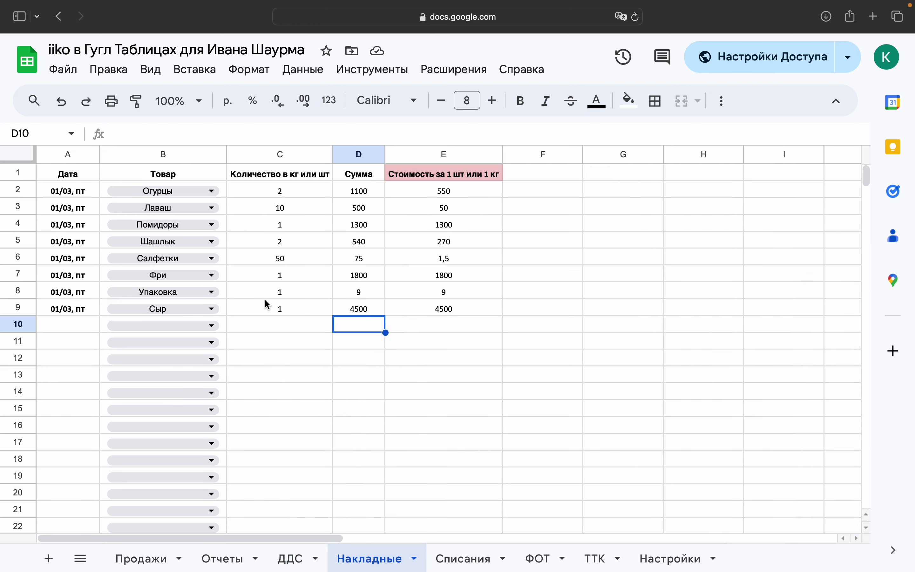
Step: Check the total of the Сумма column on the Накладные sheet and return to the ДДС sheet
left_click_drag(374, 378, 373, 194)
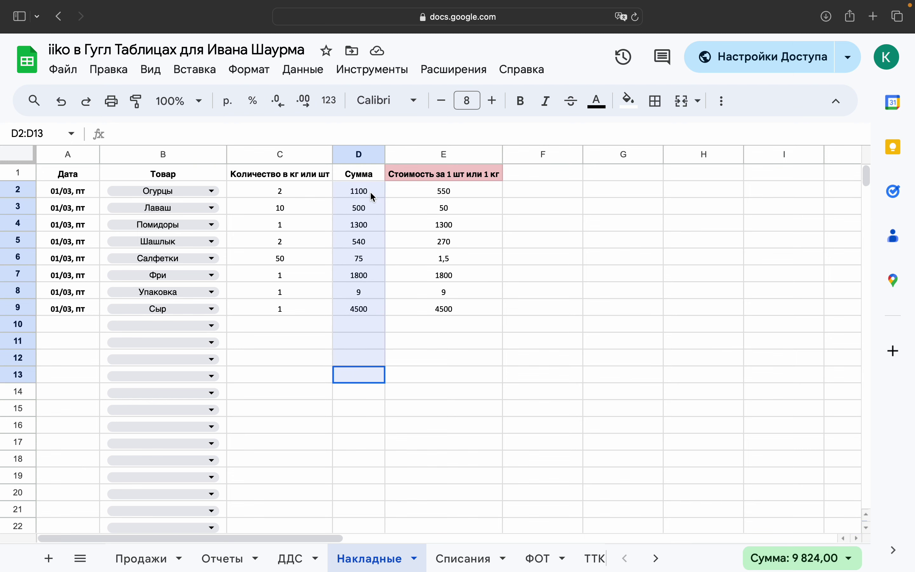
left_click(287, 558)
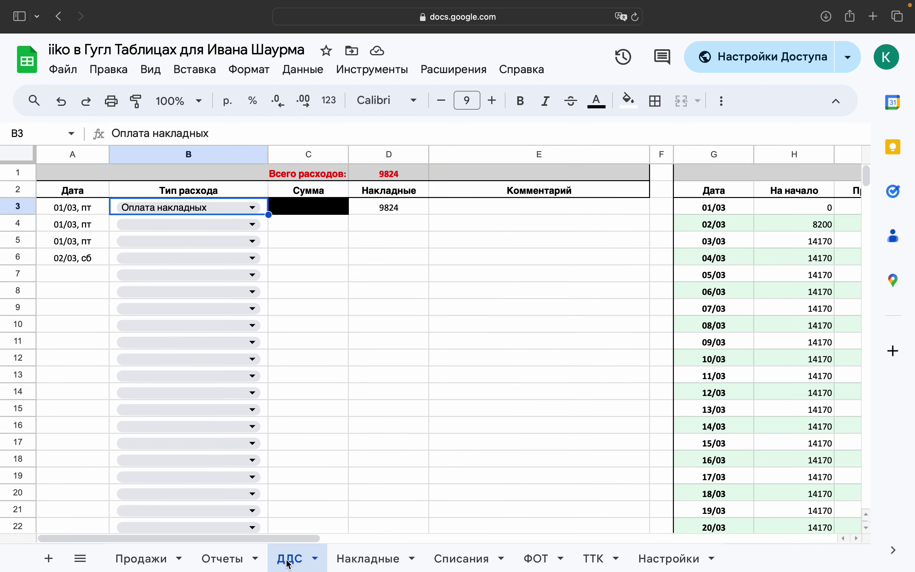
Step: Enter an Аренда expense of 1000 in row 4 of the ДДС sheet and change its type to Коммунальные услуги
left_click(250, 231)
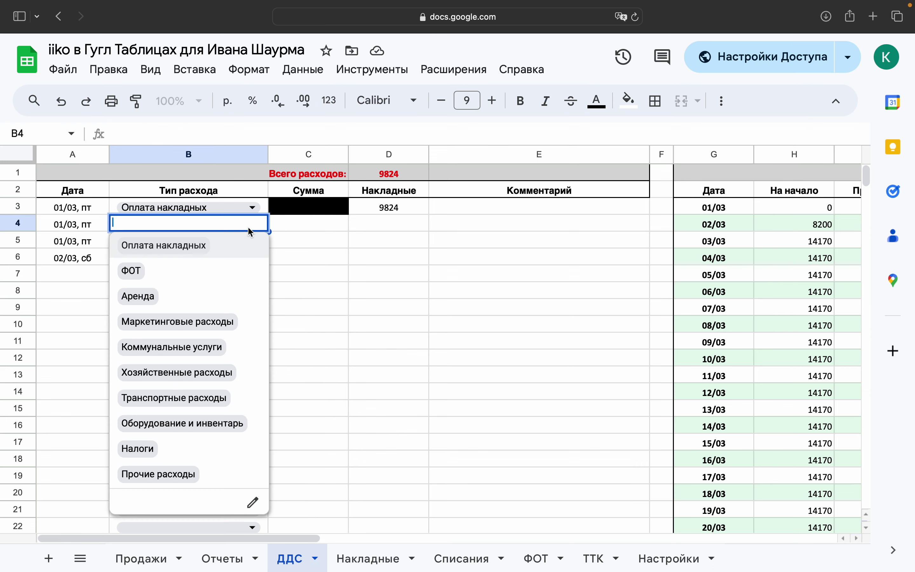
left_click(225, 294)
left_click(311, 225)
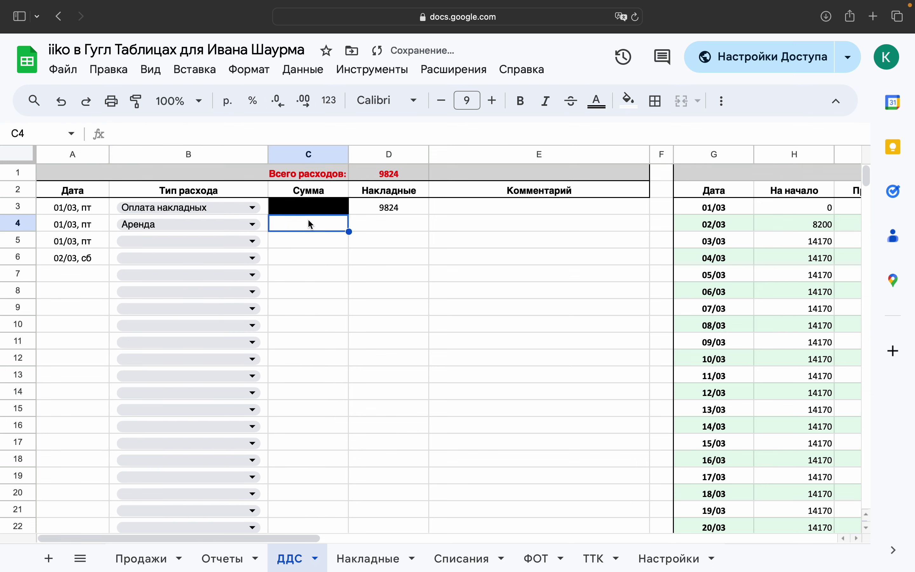
type("1000")
key("Return")
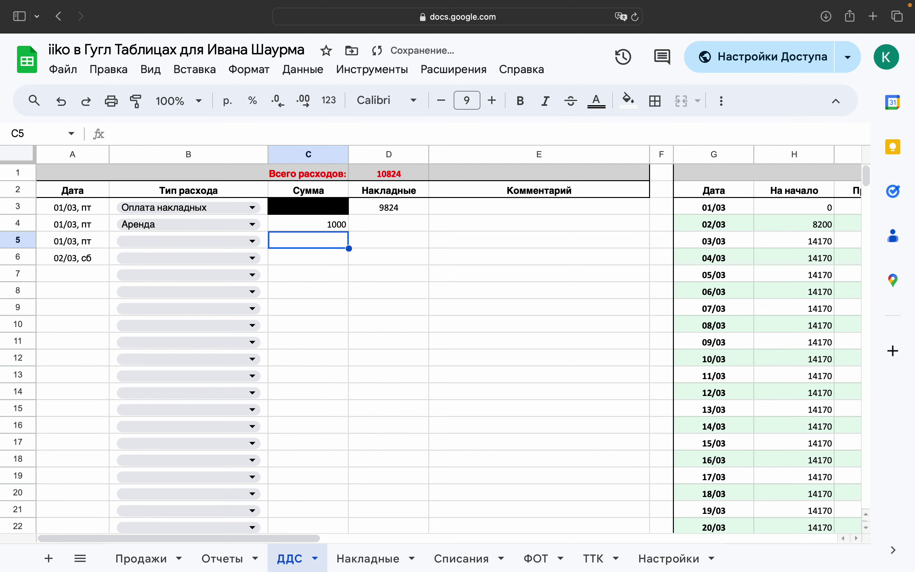
left_click(227, 224)
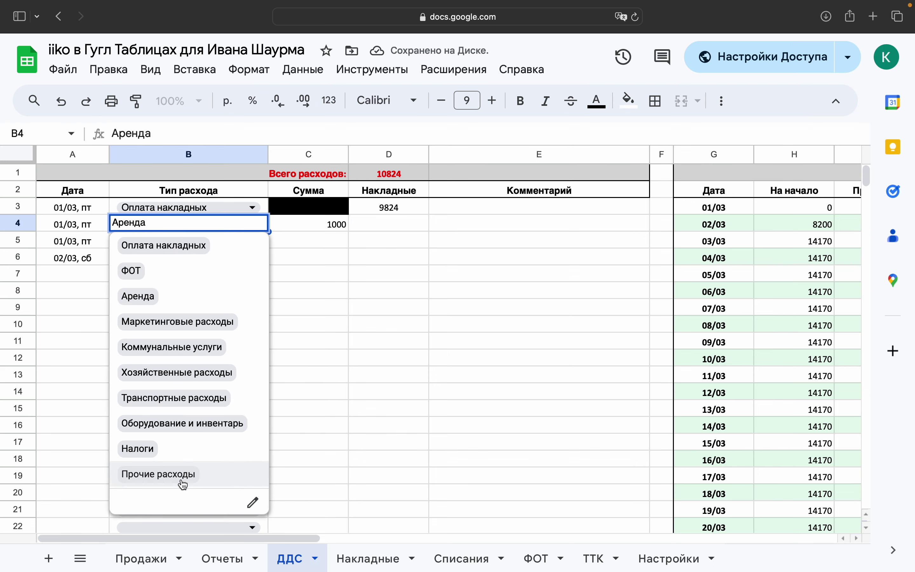
left_click(184, 347)
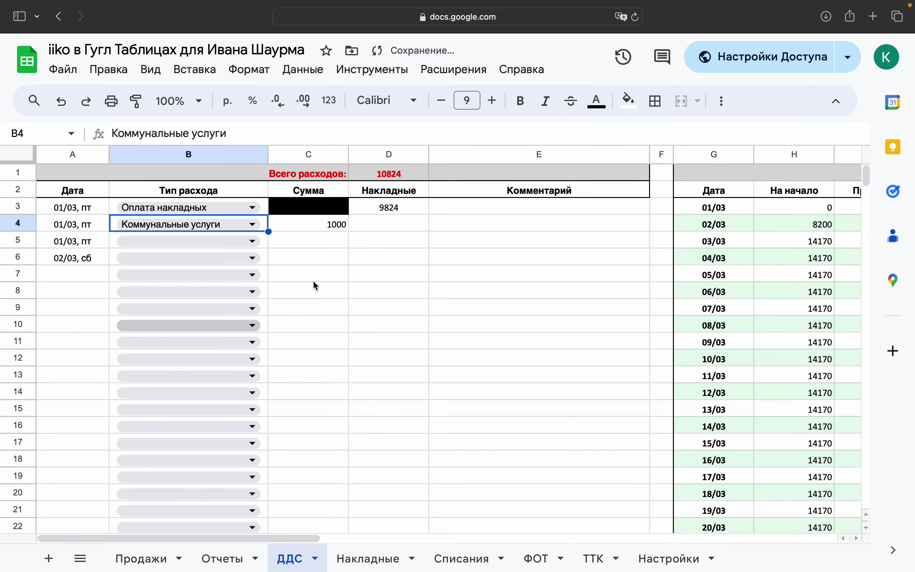
Step: Record a Хозяйственные расходы expense of 500 in row 5 of the ДДС sheet and glance at the income table
left_click(246, 244)
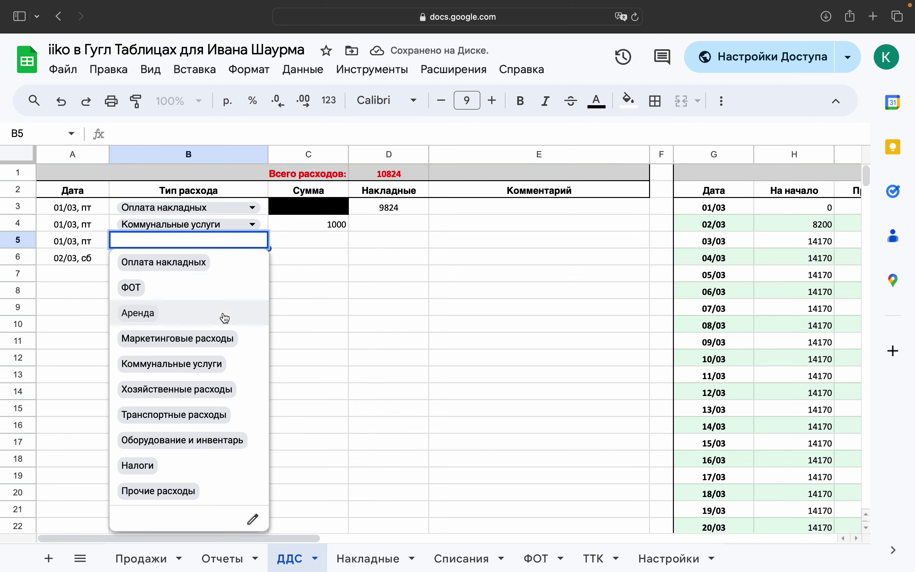
left_click(220, 389)
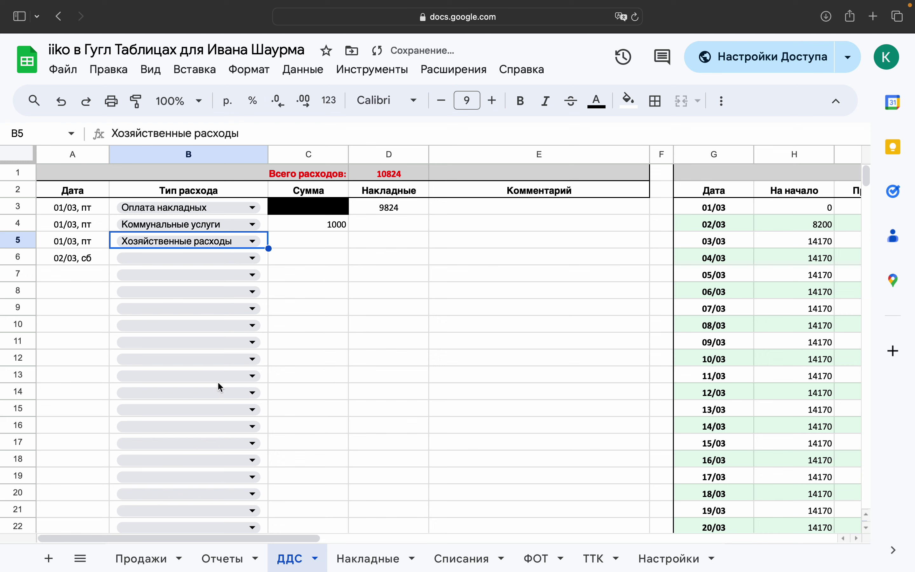
left_click(327, 241)
type("500")
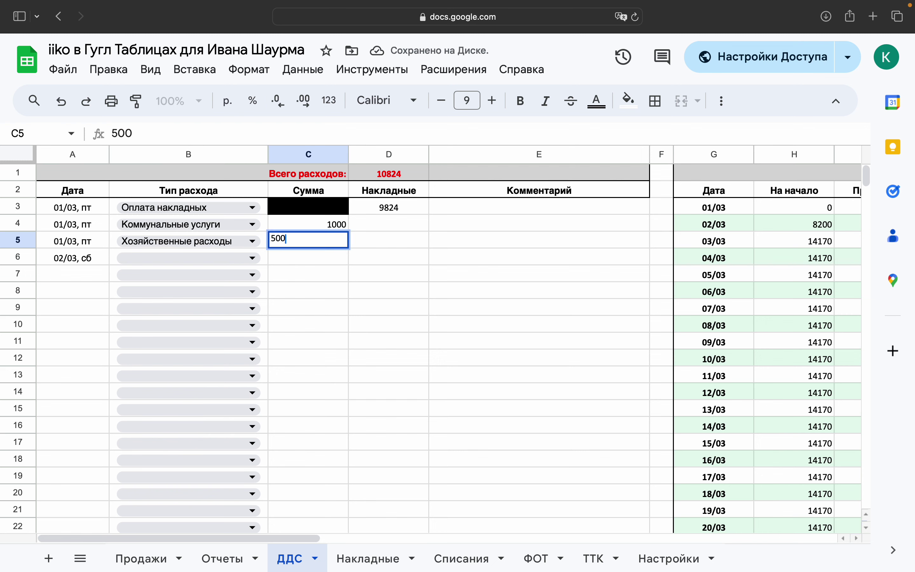
key("Return")
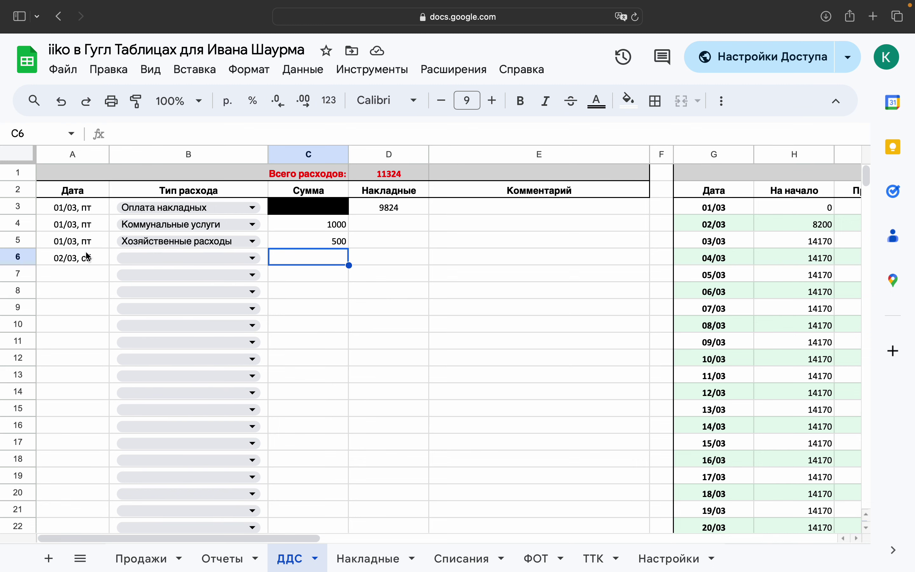
scroll(389, 279, "right", 10)
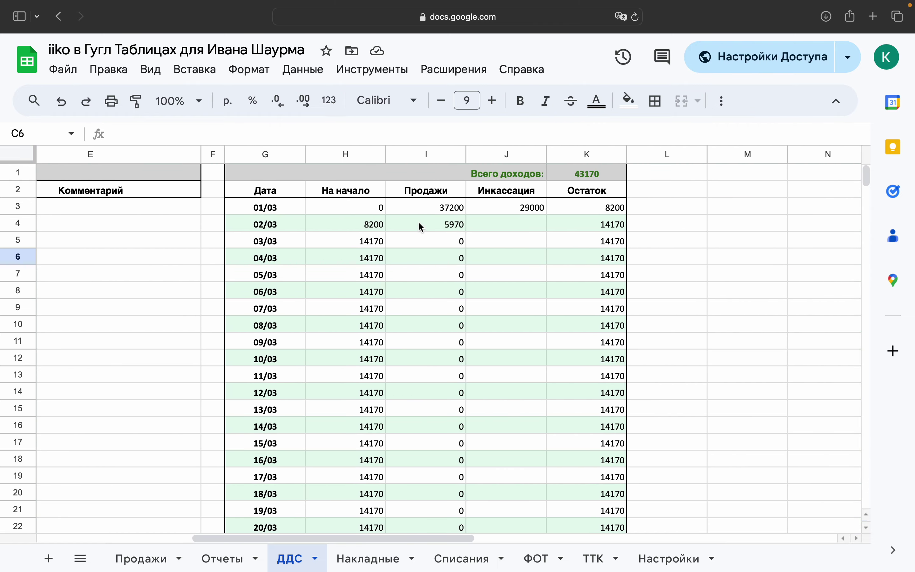
scroll(420, 226, "left", 10)
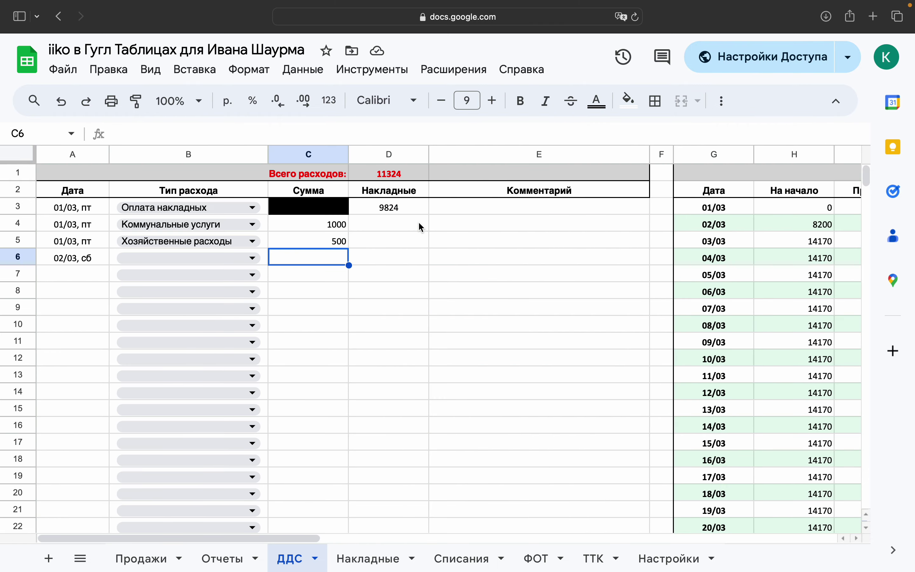
Step: On the Продажи sheet, try a quantity of 10 for Лаваш простой in row 2 and undo the change
left_click(156, 561)
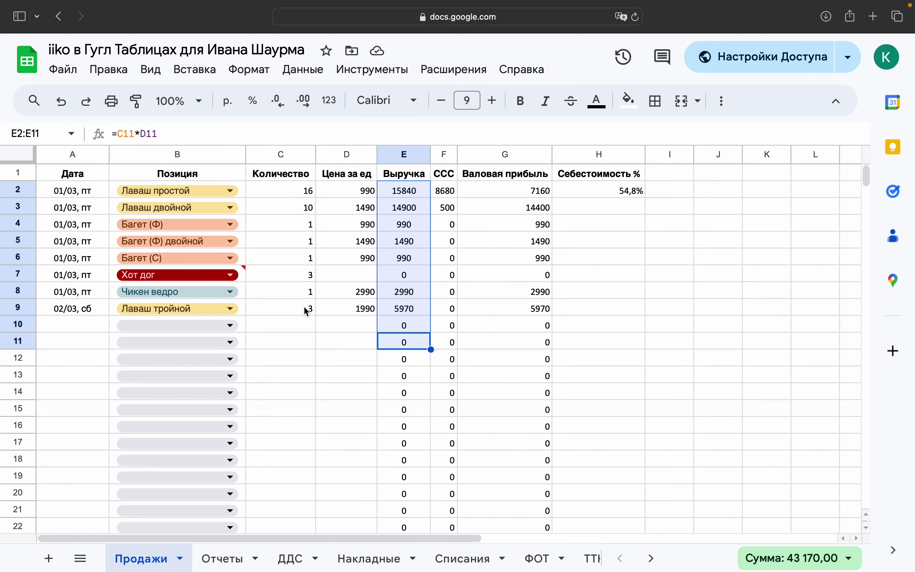
left_click(303, 193)
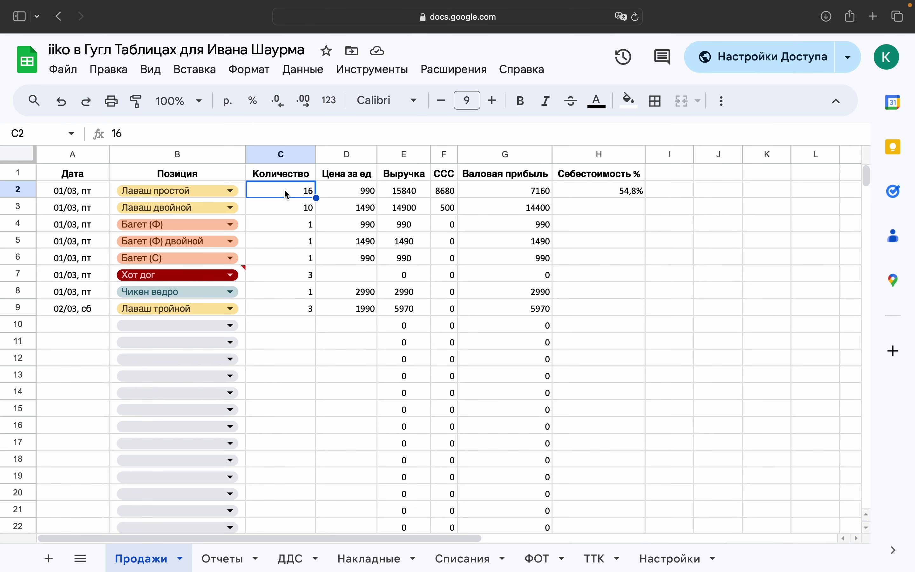
type("10")
key("Return")
key("super+z")
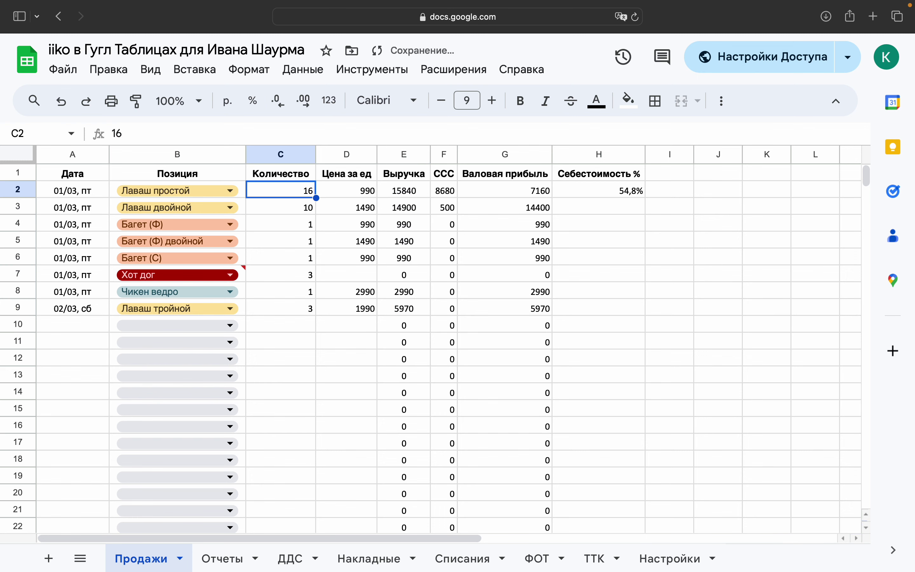
Step: Examine the unit price, revenue and ССС formulas for Лаваш простой in row 2 of the Продажи sheet
left_click(346, 191)
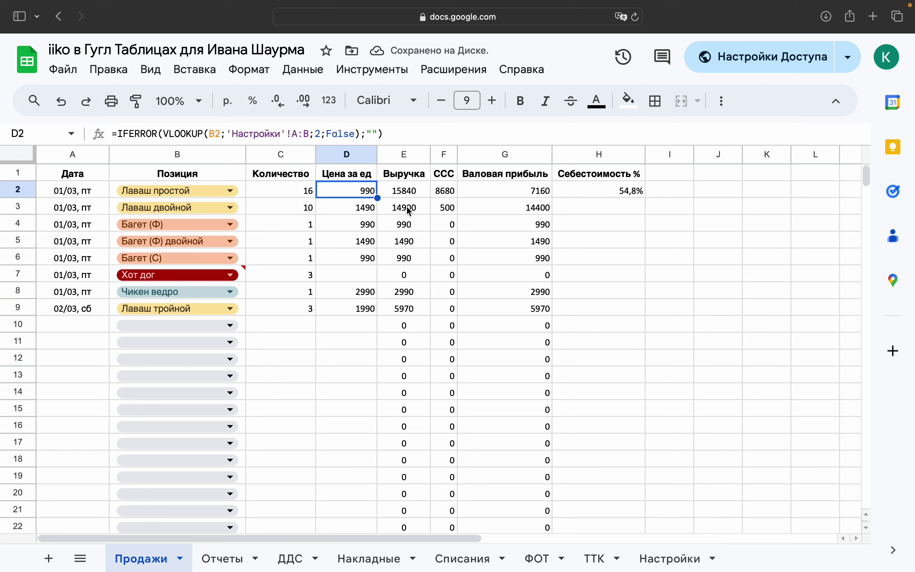
key("Right")
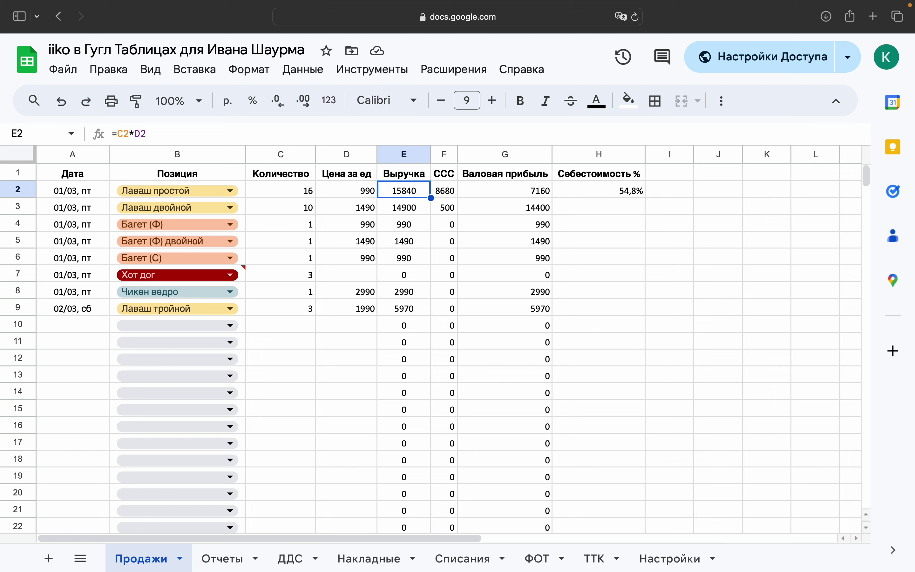
key("Left")
key("Left")
key("Right")
key("Right")
key("Right")
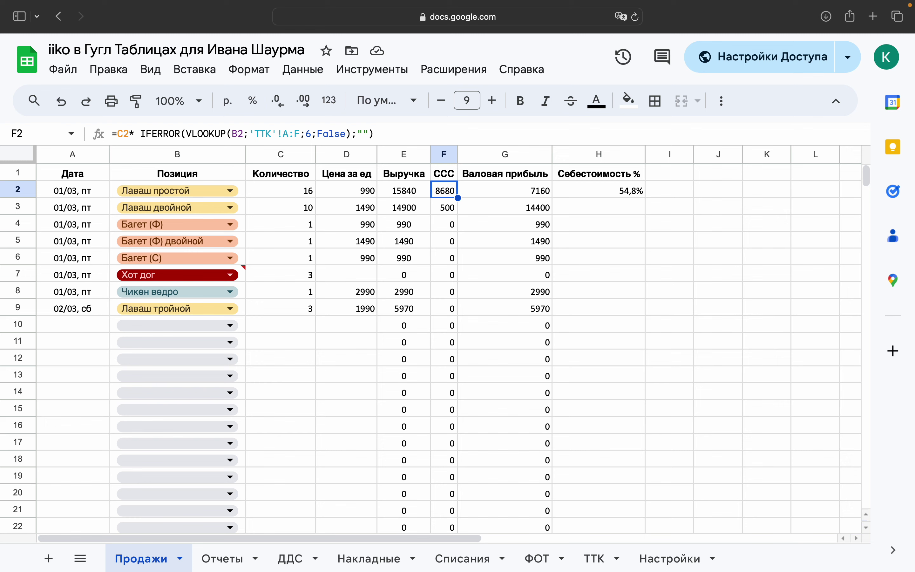
Step: Verify the ССС of Лаваш простой with the formula ='ТТК'!F2*C2 in cell J2 of the Продажи sheet and clear the cell
left_click(718, 191)
type("=")
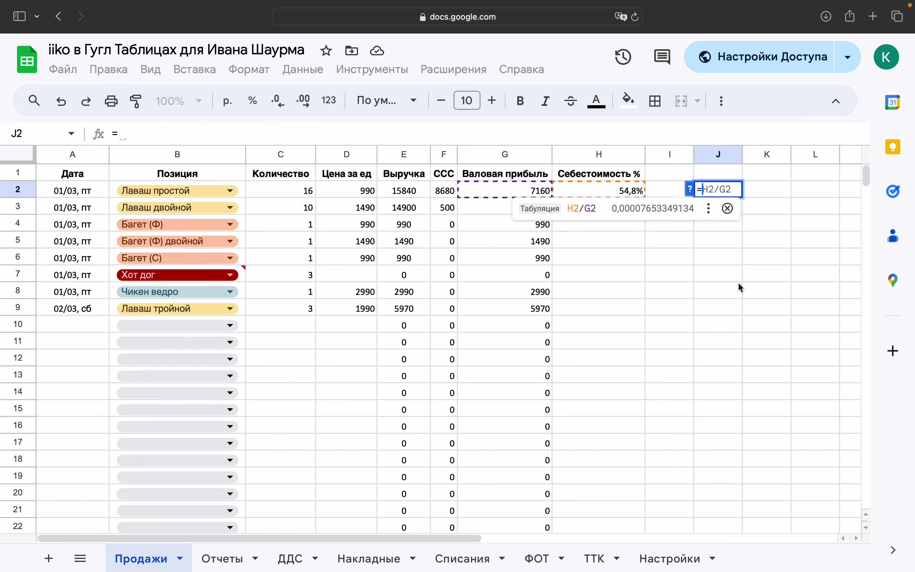
left_click(662, 560)
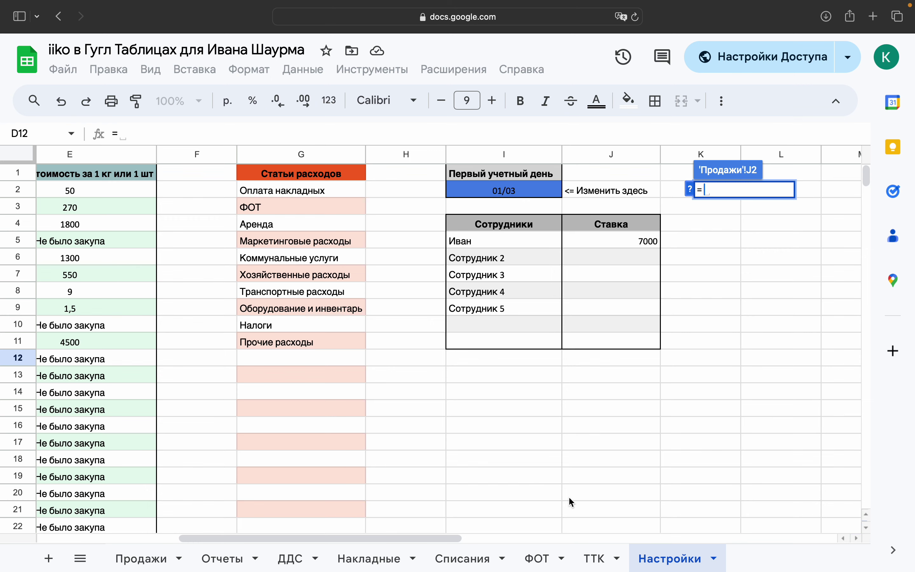
left_click(599, 559)
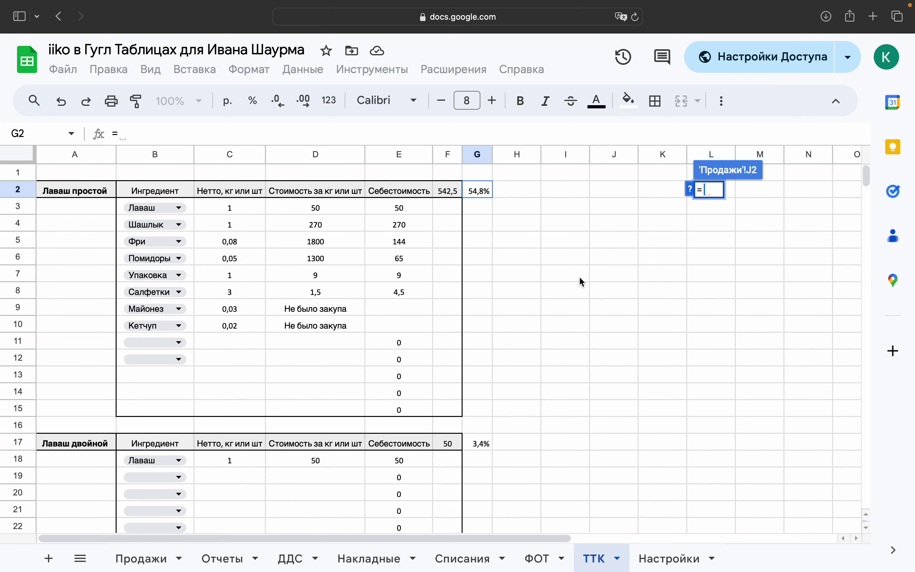
left_click(448, 193)
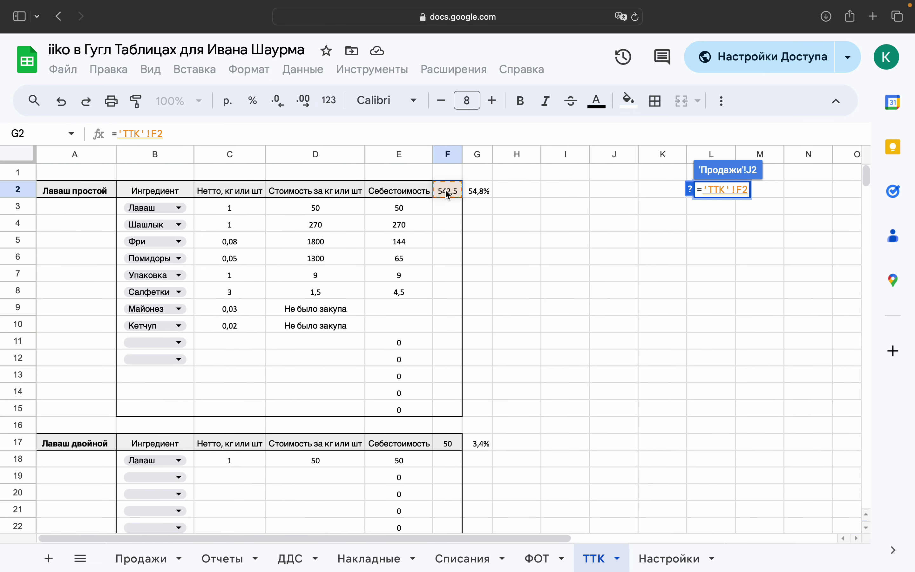
type("*")
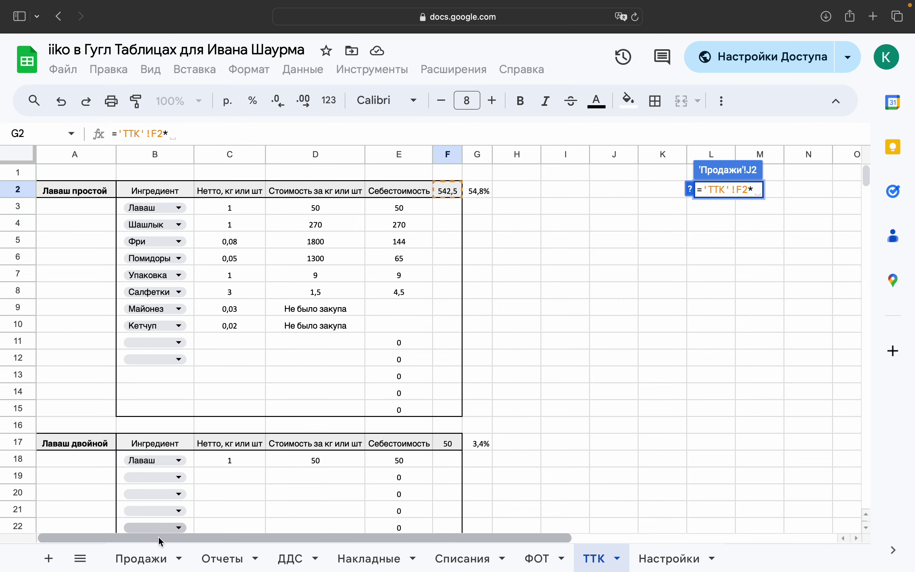
left_click(145, 560)
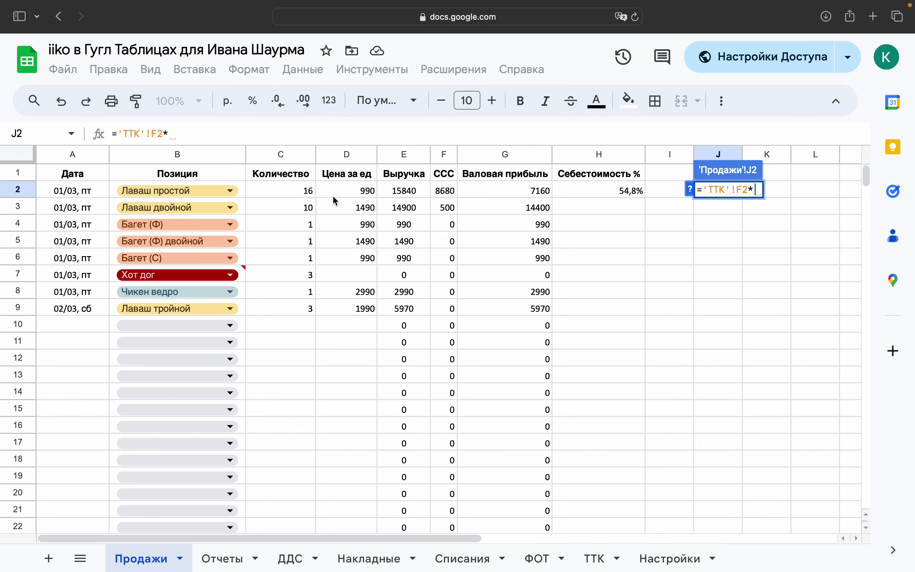
left_click(308, 194)
key("Return")
key("Up")
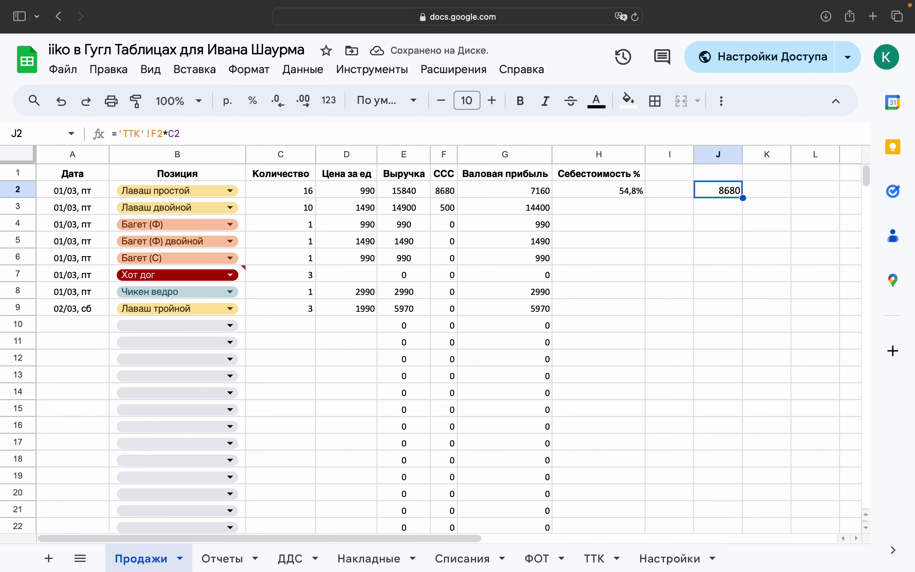
key("Delete")
Step: Examine the gross profit and cost percentage formulas in row 2, and the date and ССС of the Лаваш тройной sale
key("Left")
key("Left")
key("Left")
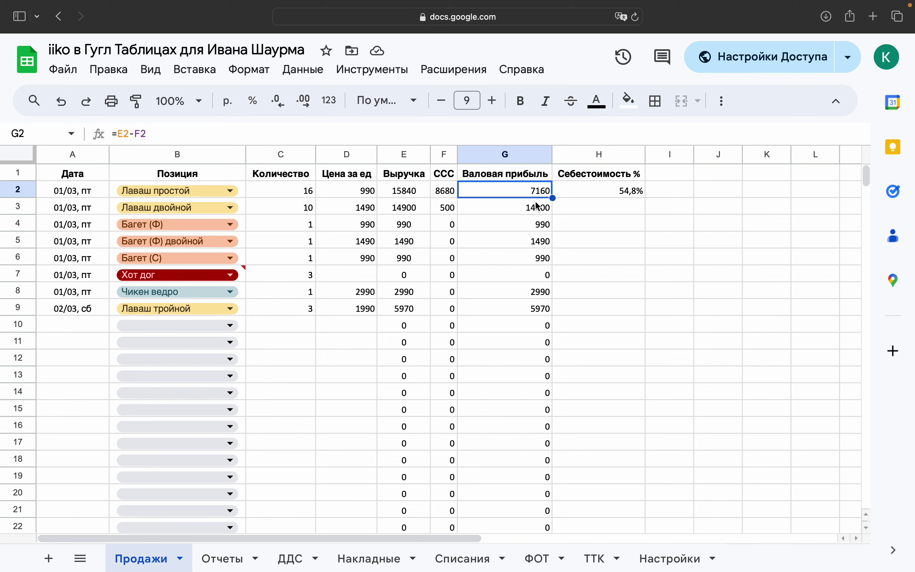
key("Right")
scroll(538, 206, "right", 1)
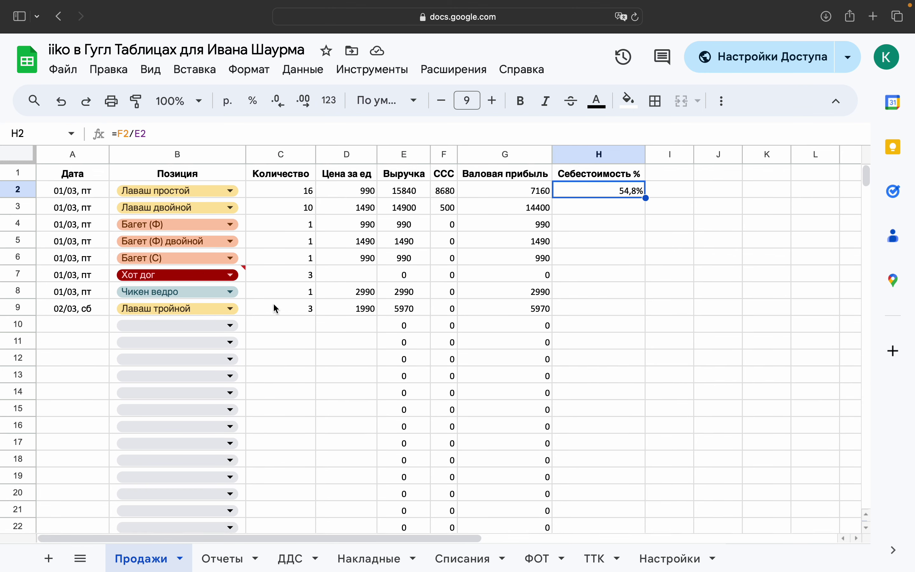
left_click(94, 311)
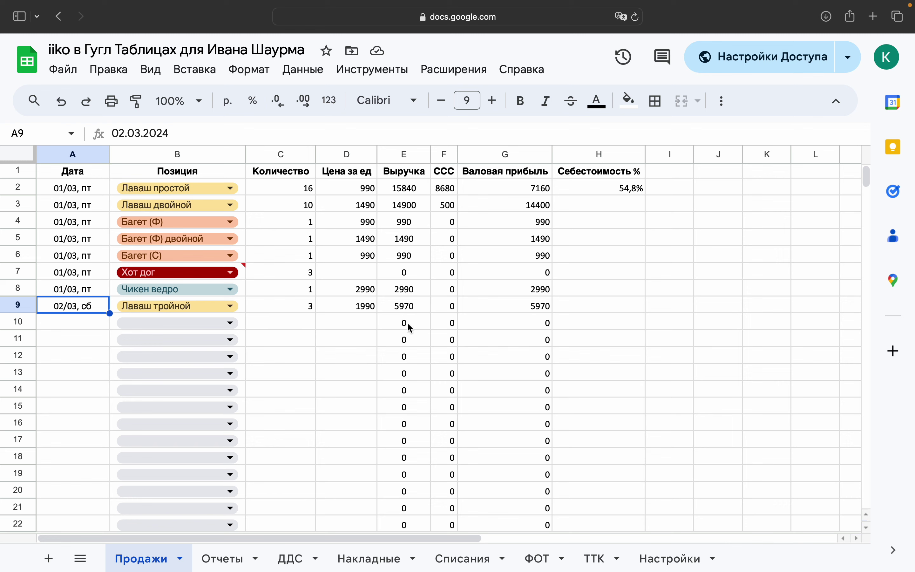
left_click(451, 308)
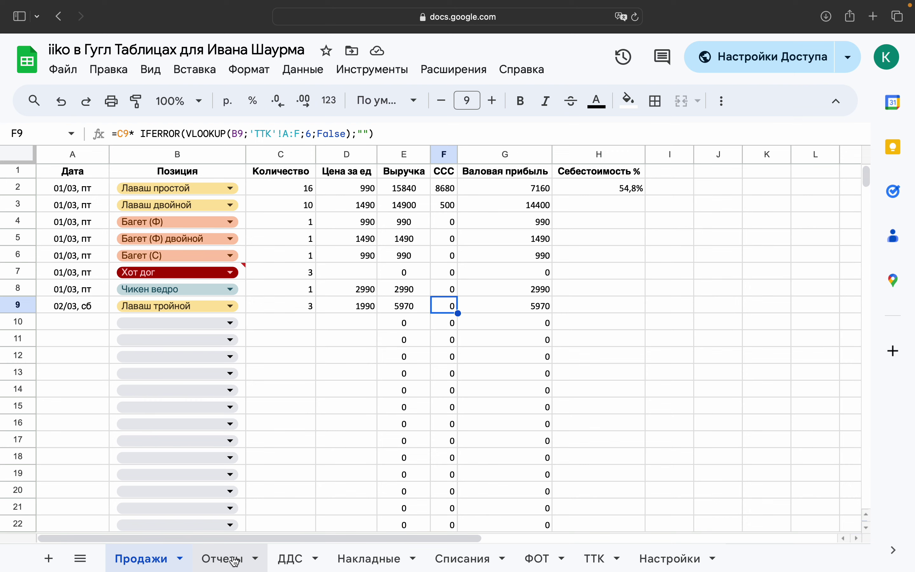
Step: On the ДДС sheet, set the На начало balance for 01/03 to 1000
left_click(293, 558)
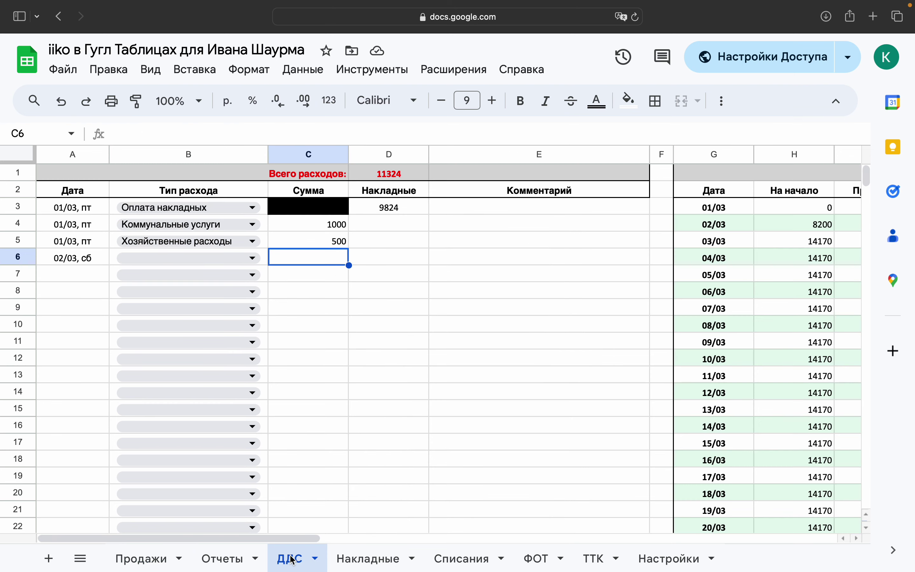
scroll(462, 438, "right", 5)
scroll(460, 438, "right", 2)
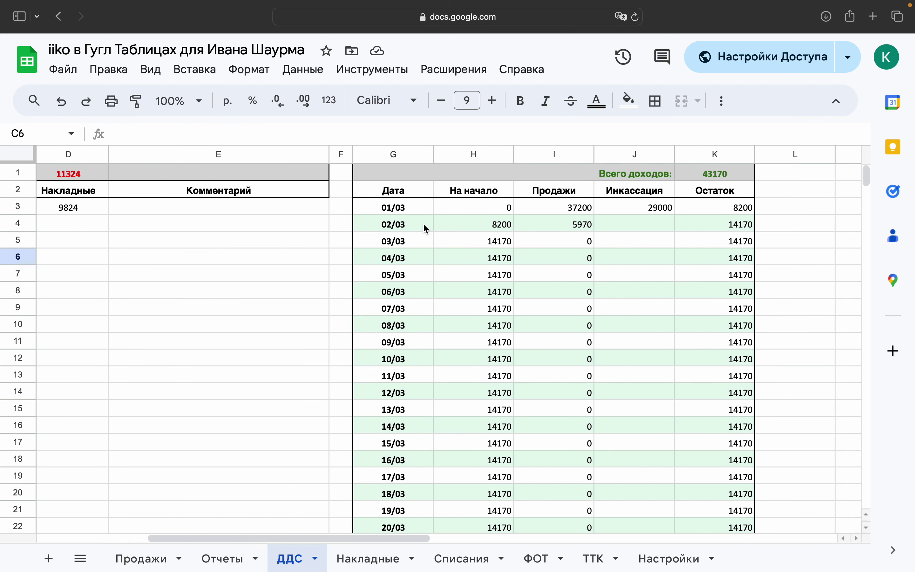
left_click(403, 215)
left_click(474, 216)
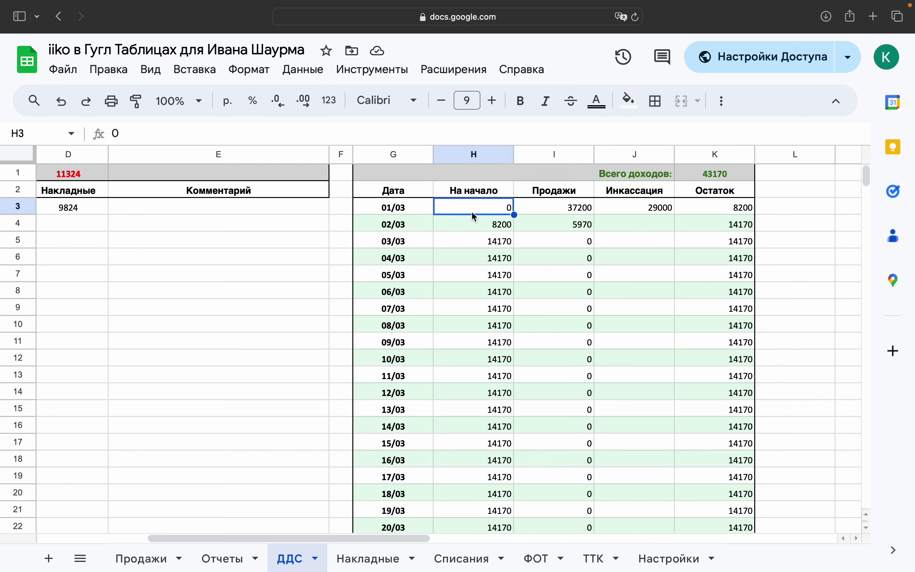
type("1000")
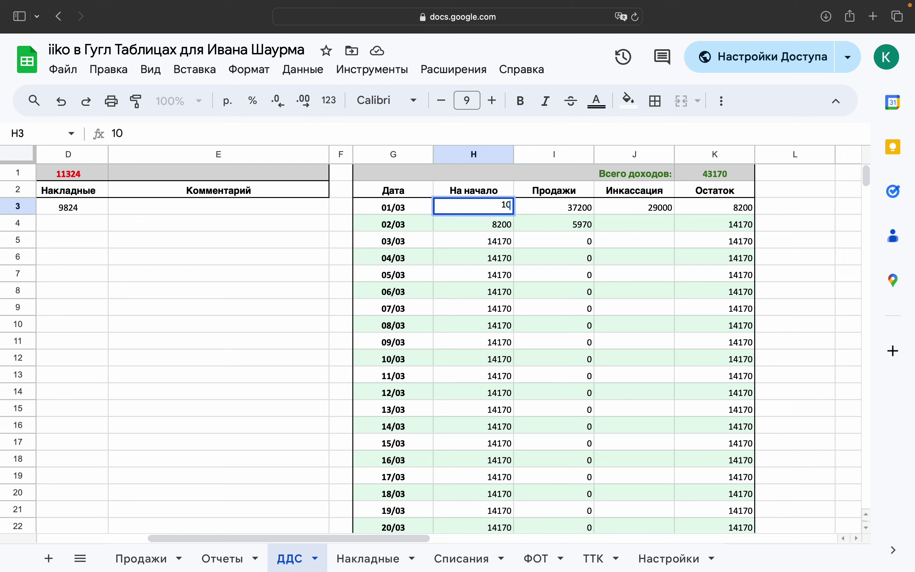
key("Return")
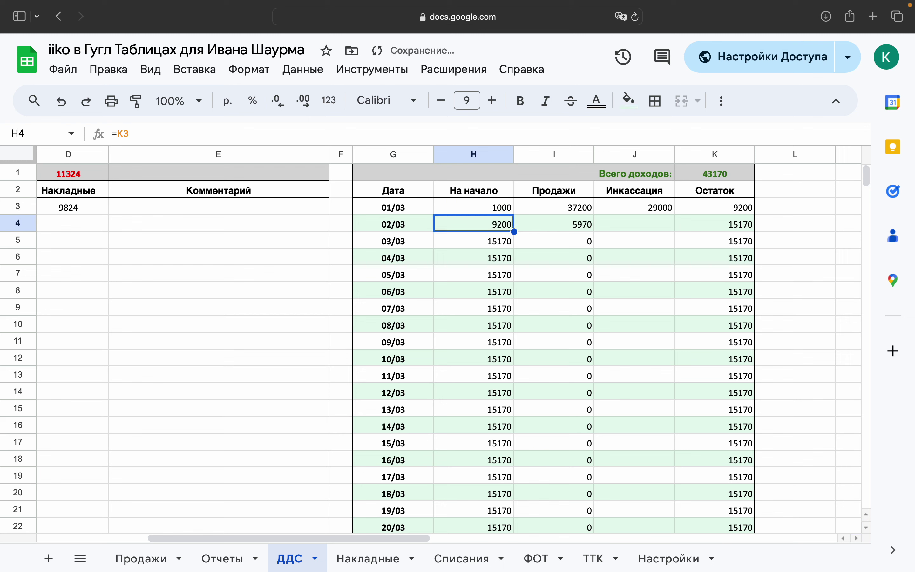
Step: Examine the Продажи formula for 01/03 on the ДДС sheet and total the matching revenue cells E2:E8 on the Продажи sheet
left_click(473, 207)
left_click(553, 208)
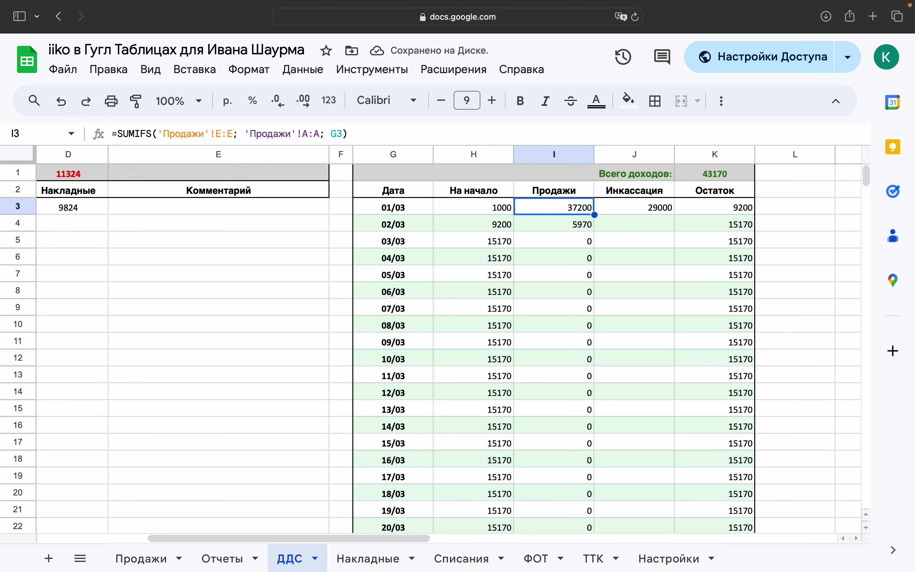
left_click(473, 208)
left_click(553, 207)
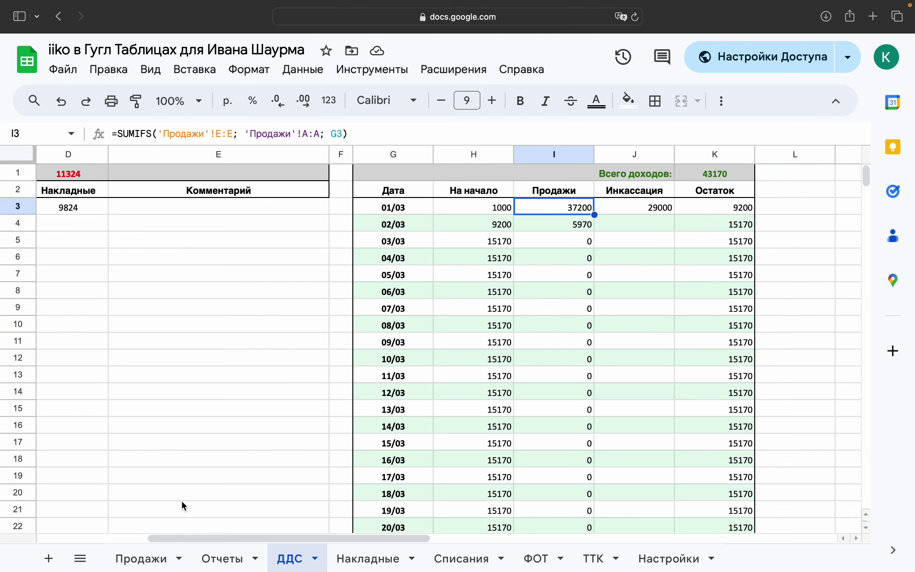
left_click(137, 558)
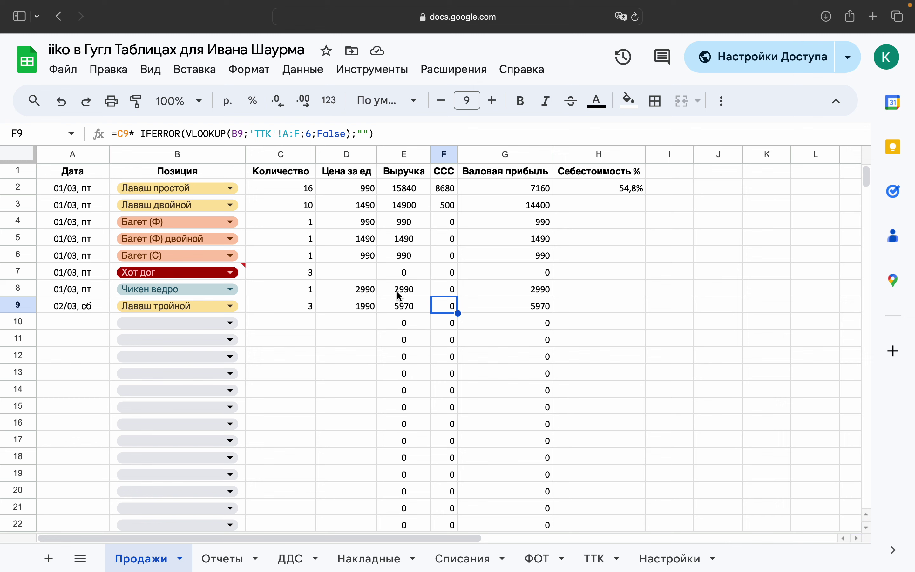
left_click_drag(402, 291, 412, 191)
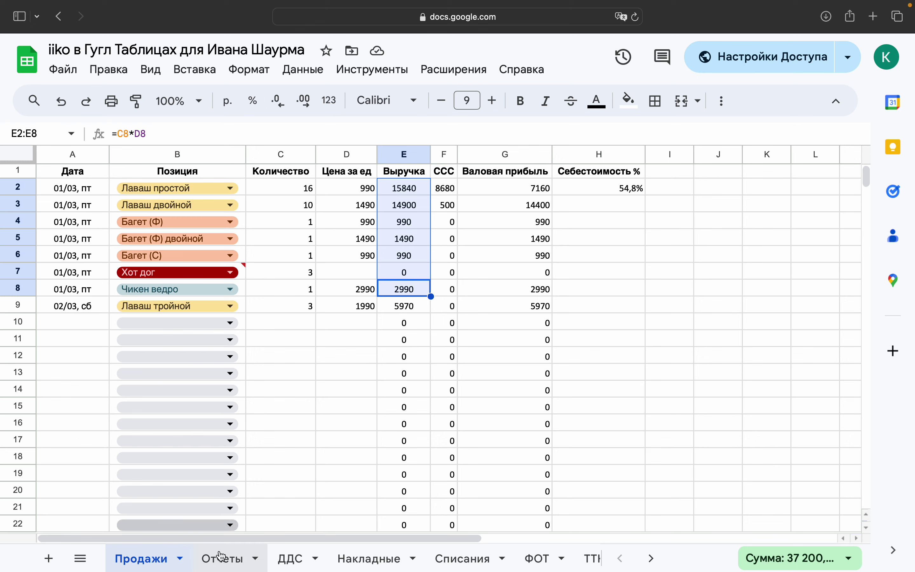
Step: On the ДДС sheet, clear the Инкассация amount for 01/03 and examine that day's Остаток formula
left_click(244, 566)
scroll(486, 415, "right", 1)
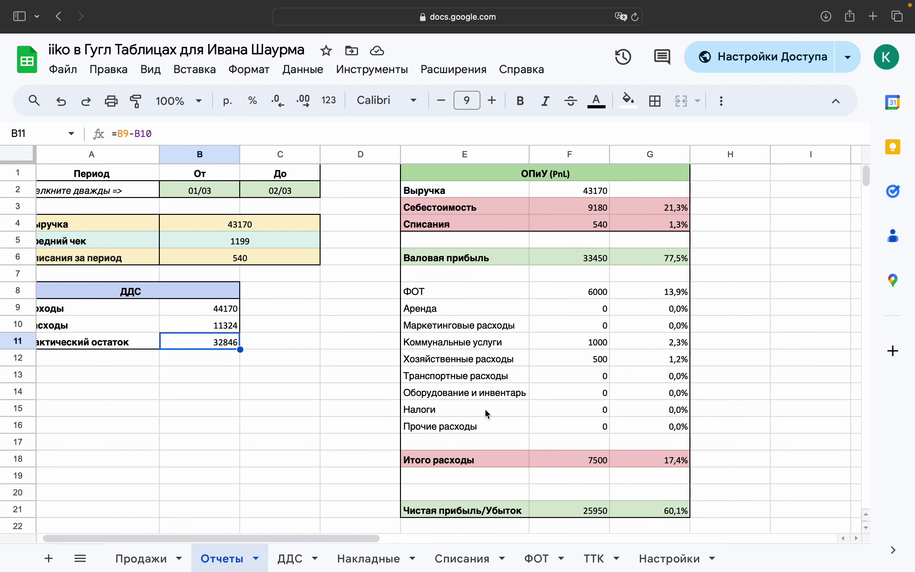
left_click(308, 564)
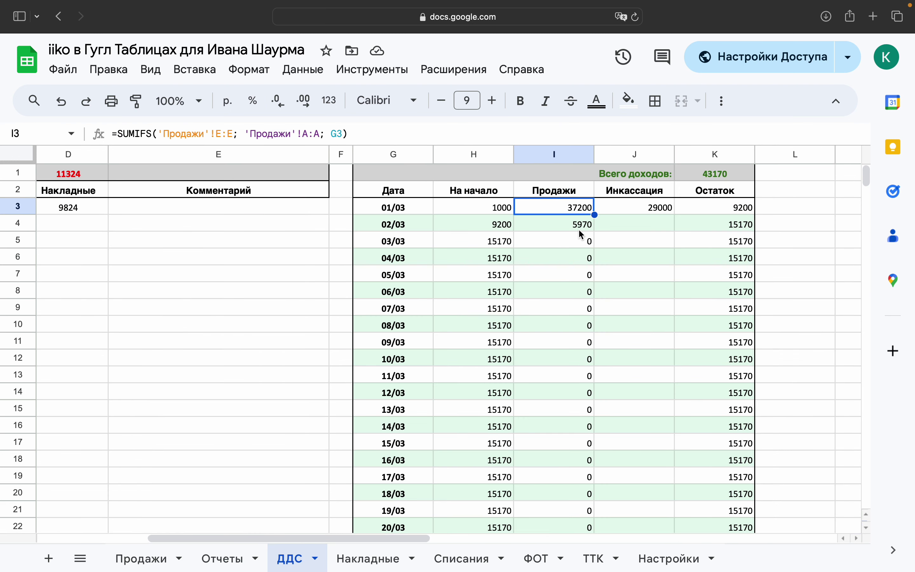
left_click(673, 212)
key("Delete")
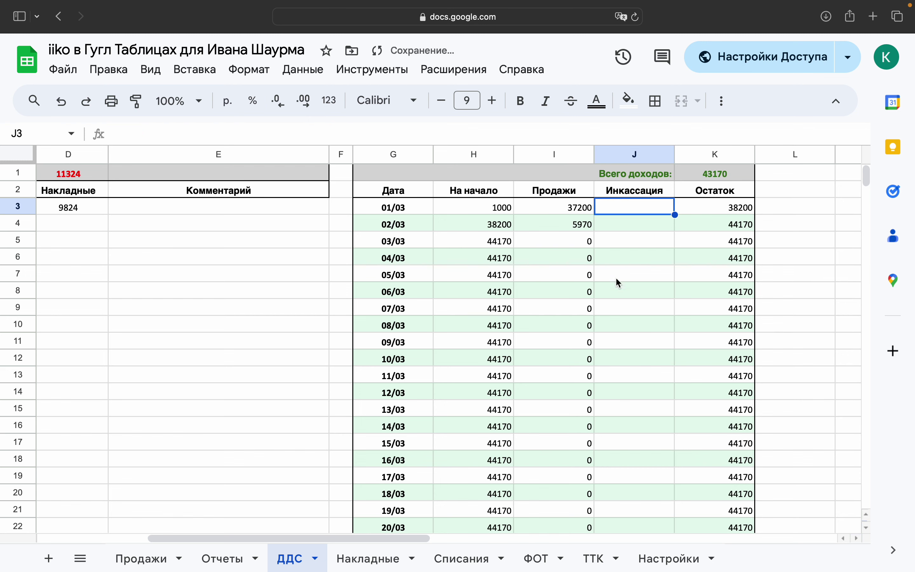
left_click(613, 292)
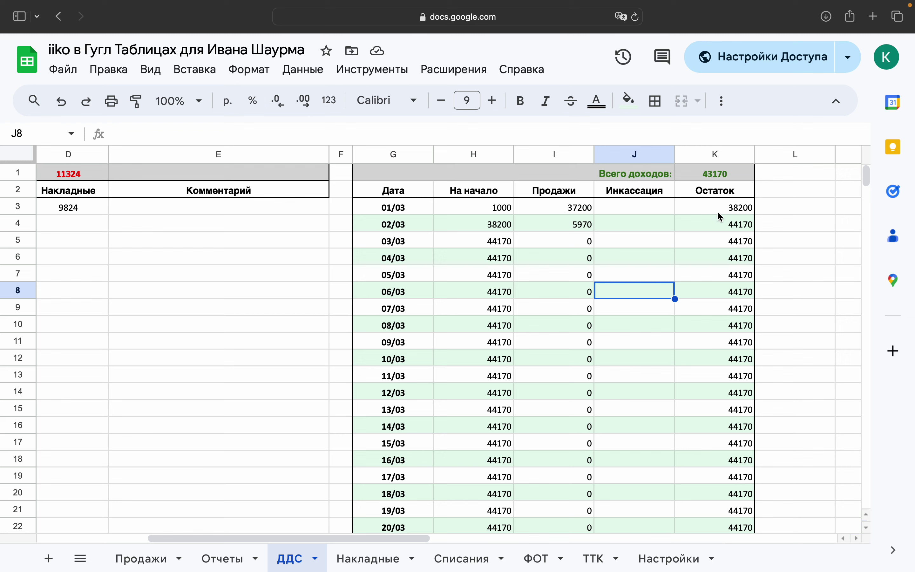
left_click(751, 209)
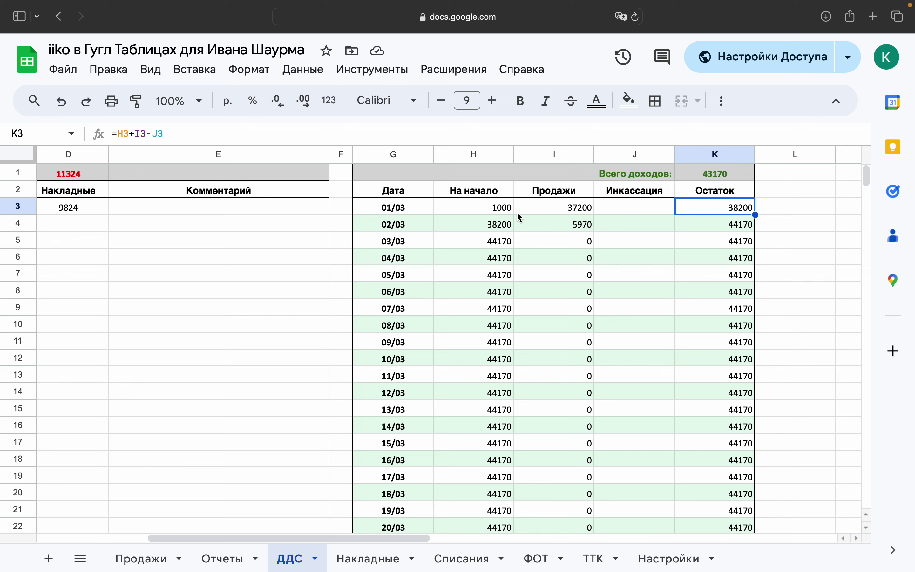
Step: Set the На начало balance for 01/03 to 0 and check that day's Продажи formula
left_click(502, 211)
type("0")
key("Return")
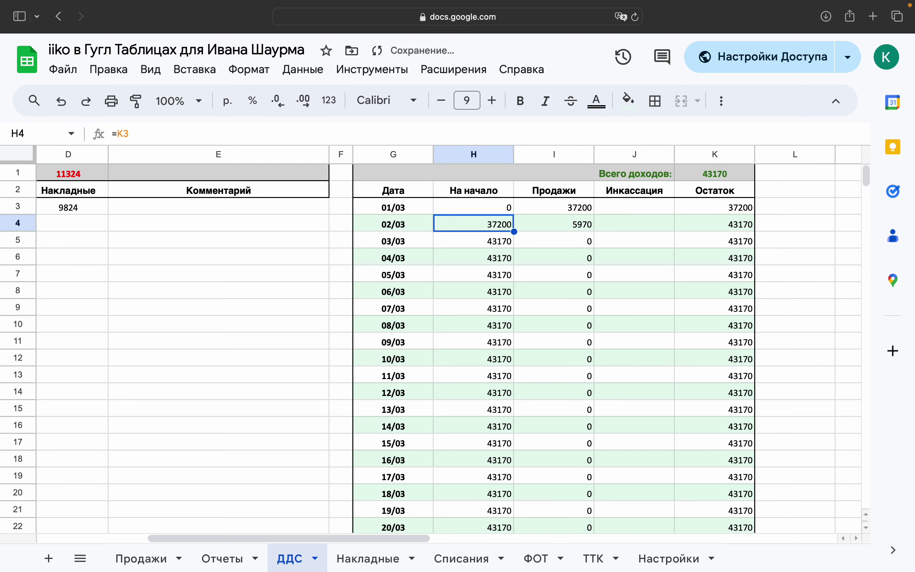
left_click(554, 207)
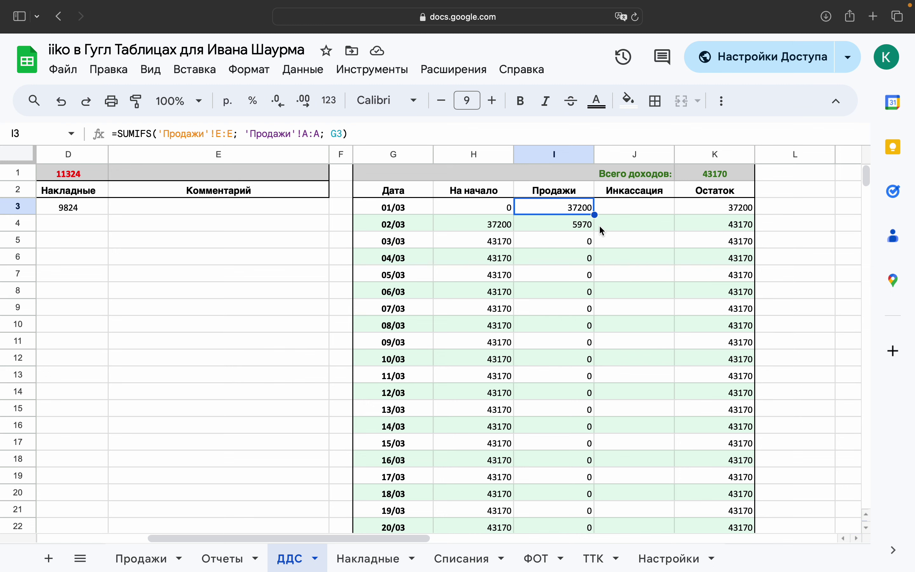
Step: Enter the formula =D3+C4+C5 as the Инкассация for 01/03 and decline the autofill suggestion for the cells below
scroll(602, 231, "left", 2)
type("=")
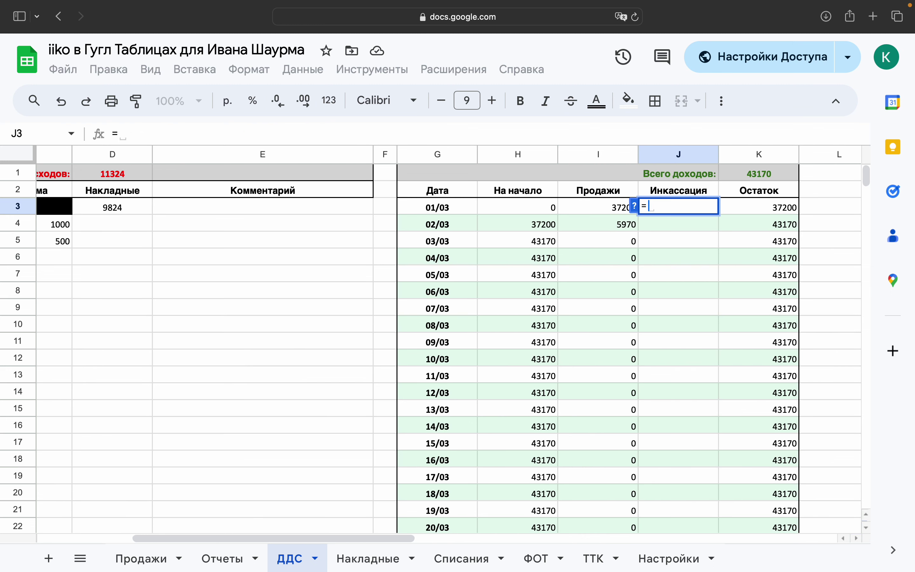
scroll(237, 214, "left", 5)
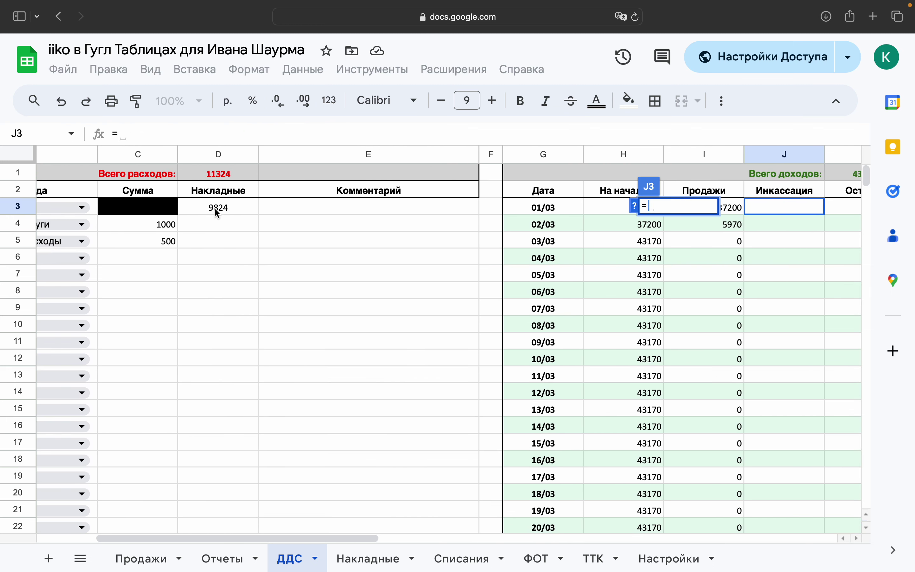
left_click(219, 212)
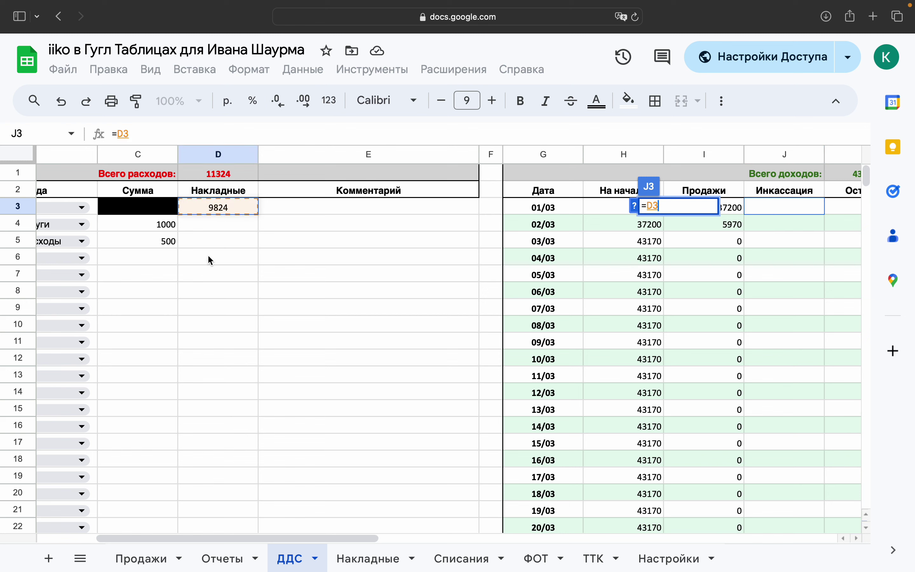
left_click(246, 134)
type("+")
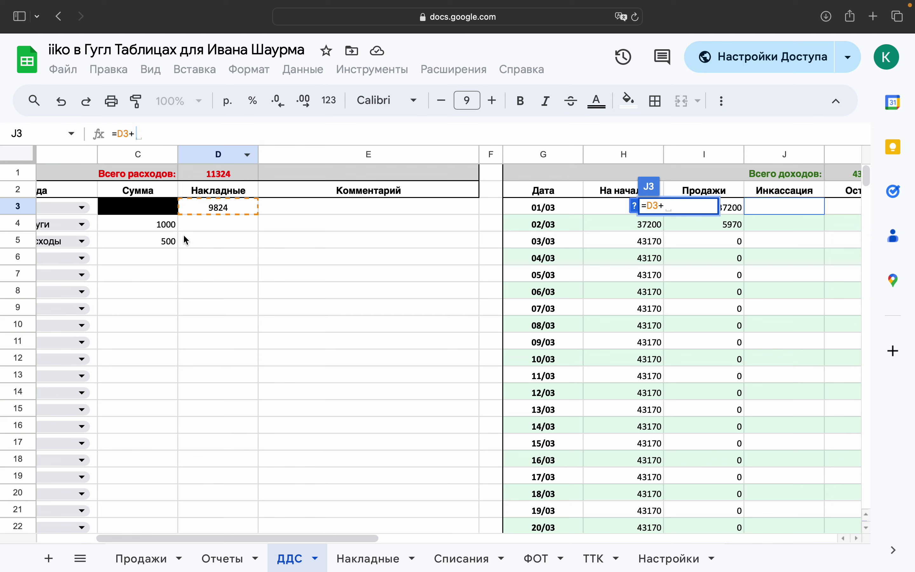
left_click(162, 229)
type("+")
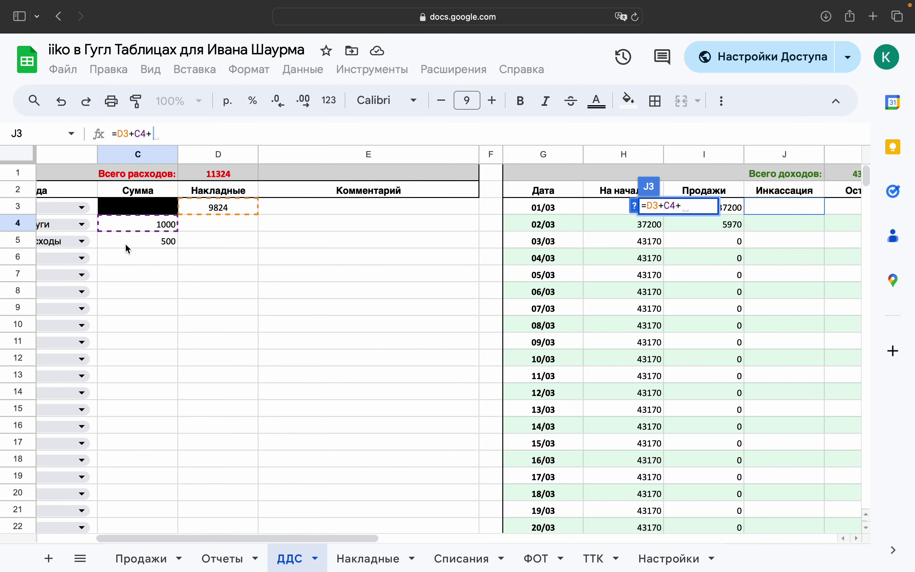
left_click(125, 243)
key("Return")
scroll(185, 280, "right", 5)
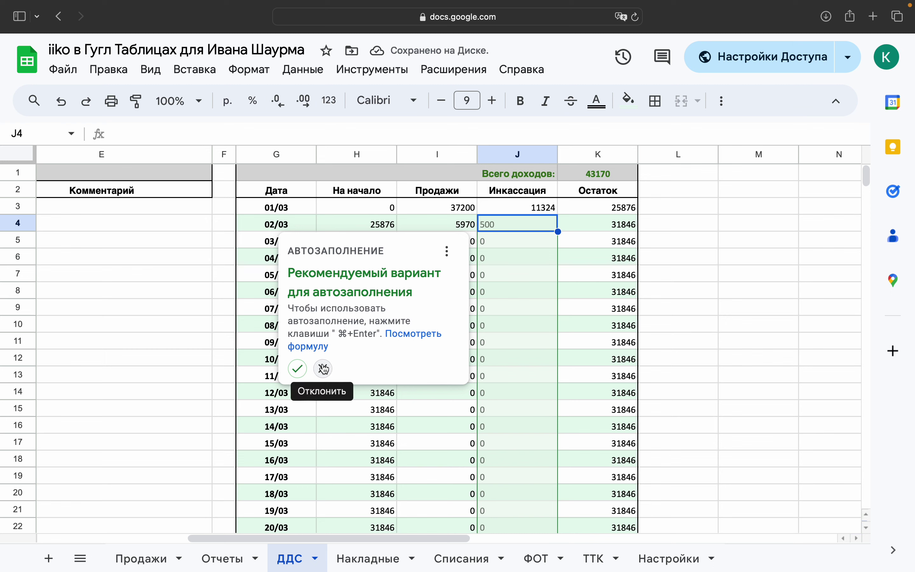
left_click(331, 373)
left_click(626, 211)
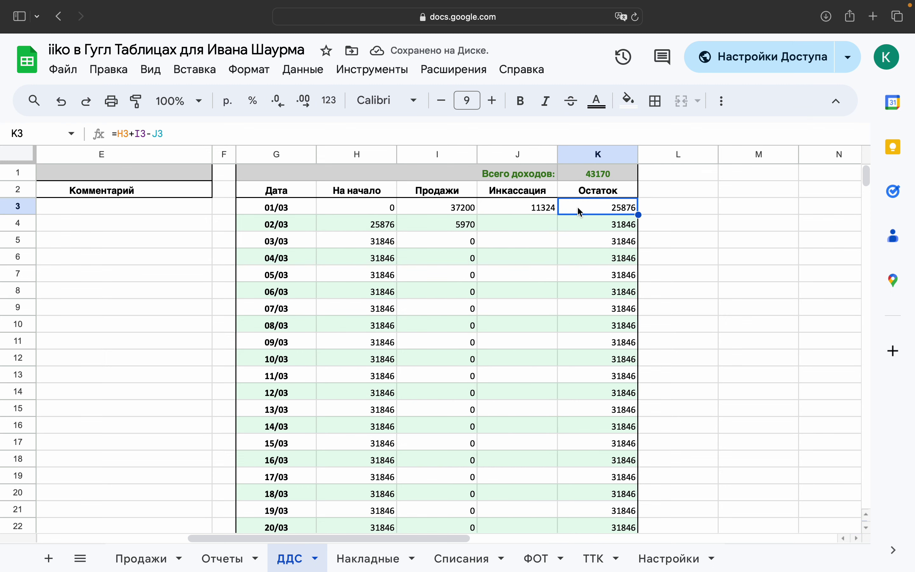
Step: Extend the Инкассация formula for 01/03 to =D3+C4+C5+24000
left_click(539, 212)
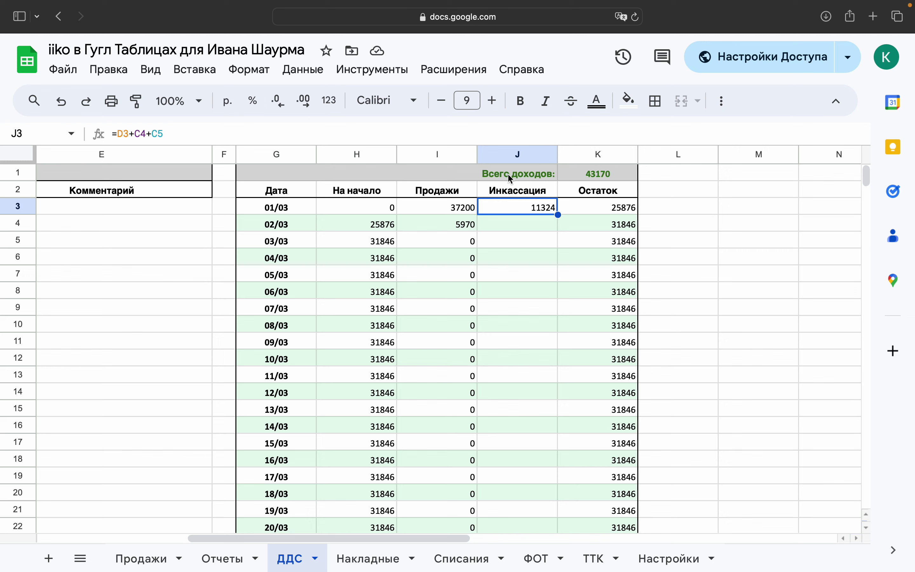
left_click(442, 139)
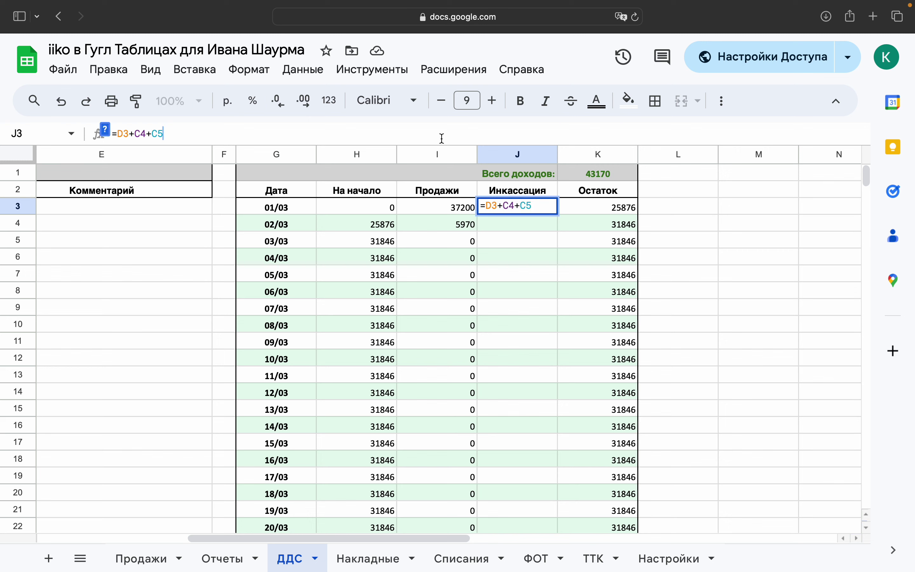
type("+")
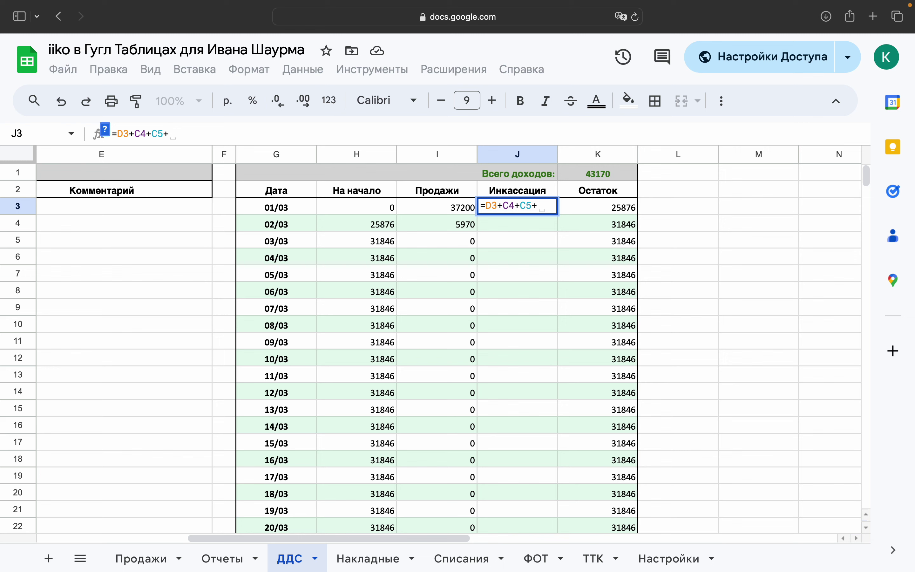
type("24000")
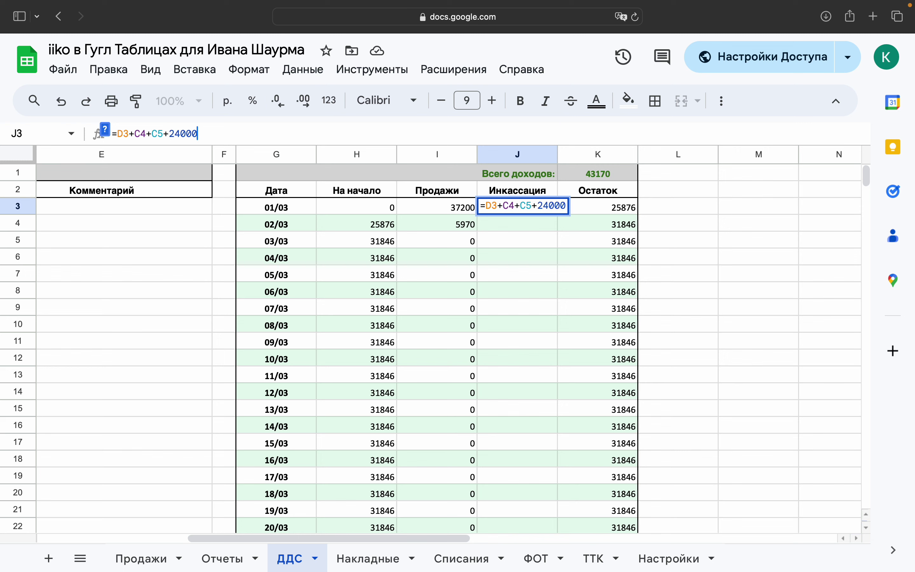
key("Return")
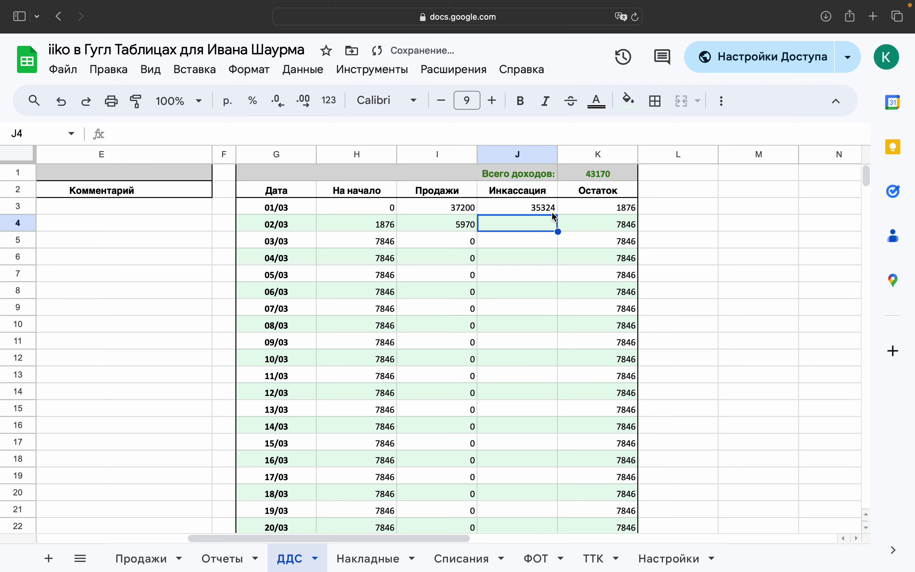
Step: Try 240000 as the constant in the 01/03 Инкассация formula, undo it, and clear the cell
left_click(449, 213)
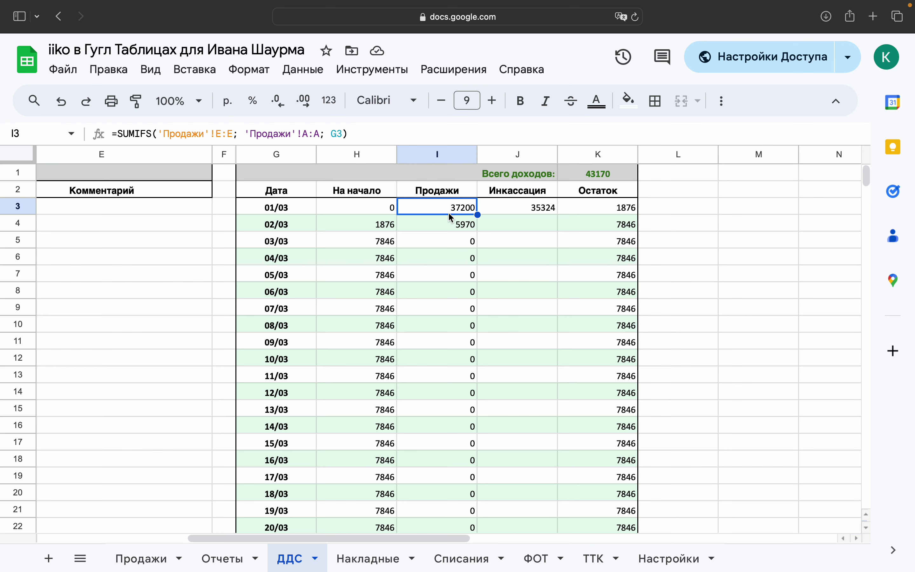
left_click(547, 210)
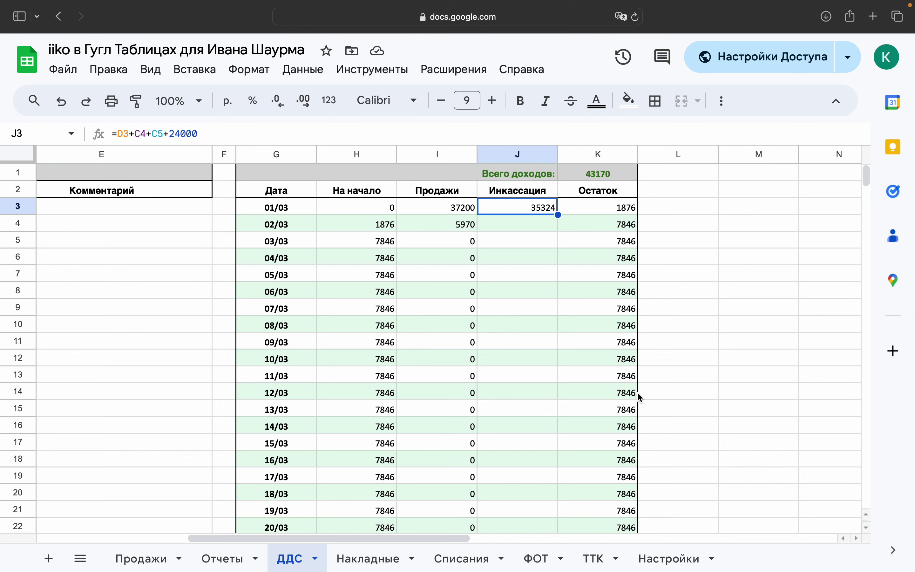
left_click(233, 133)
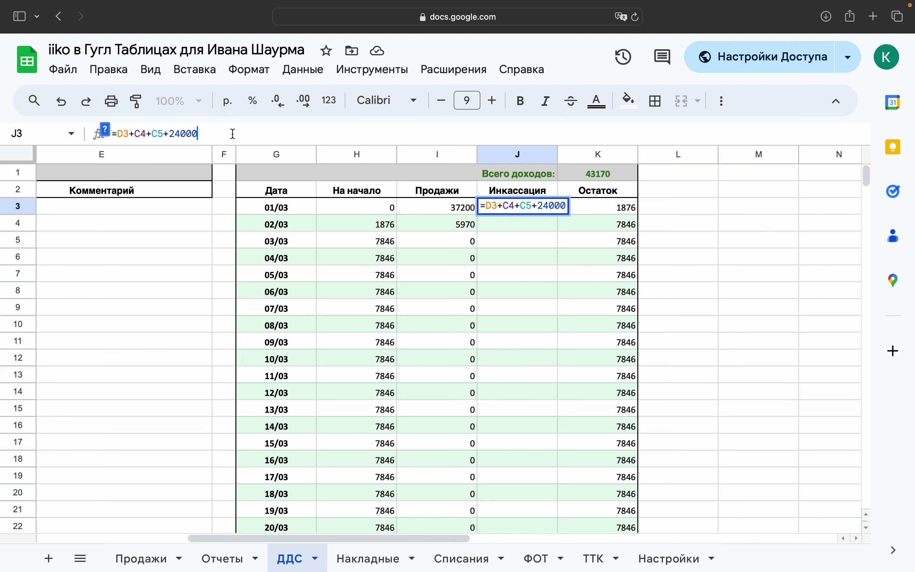
type("0")
key("Return")
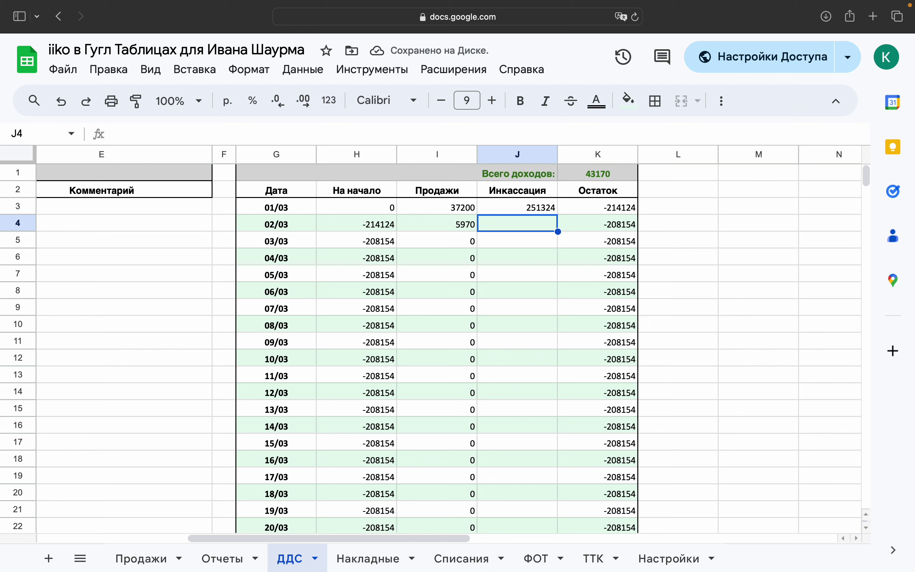
key("super+z")
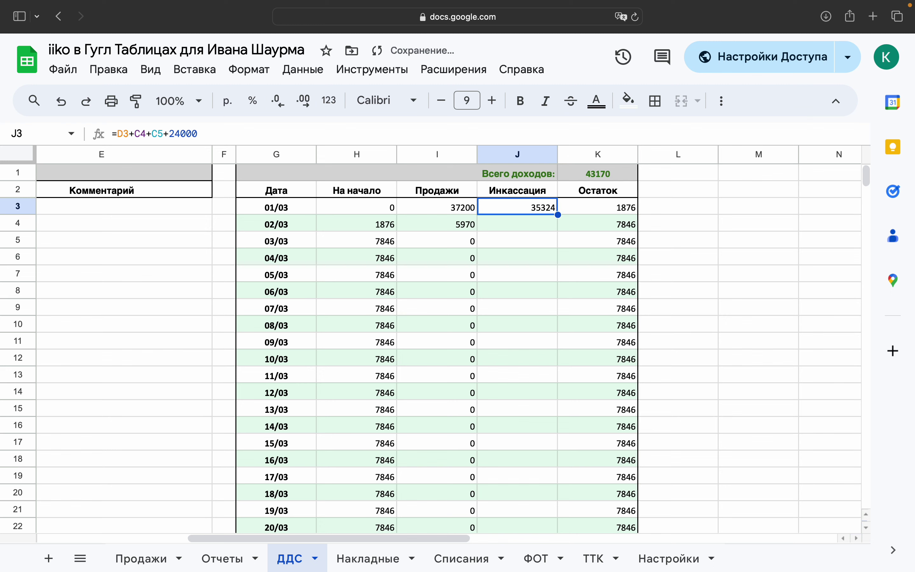
key("Delete")
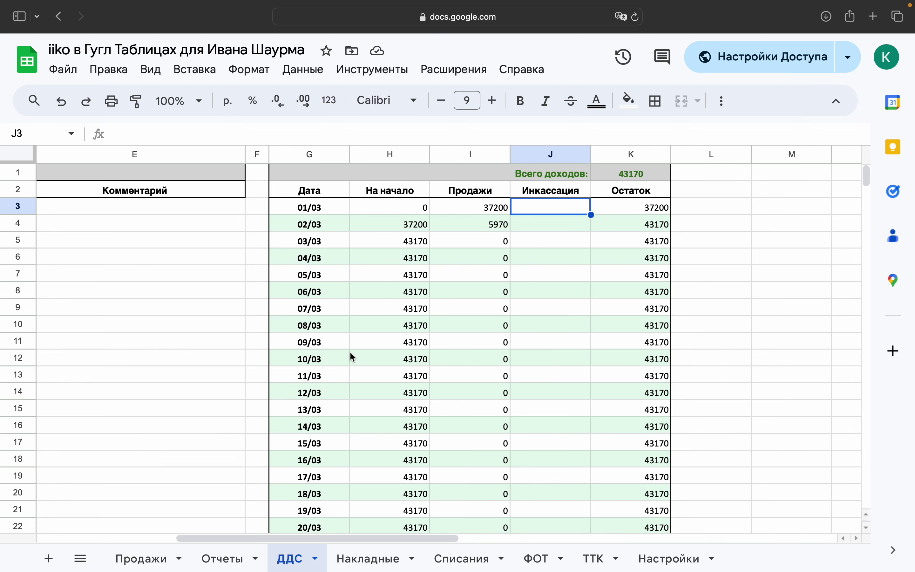
Step: Compare the expense and income tables on the ДДС sheet and total the expense amounts in C3:D8
scroll(351, 352, "left", 3)
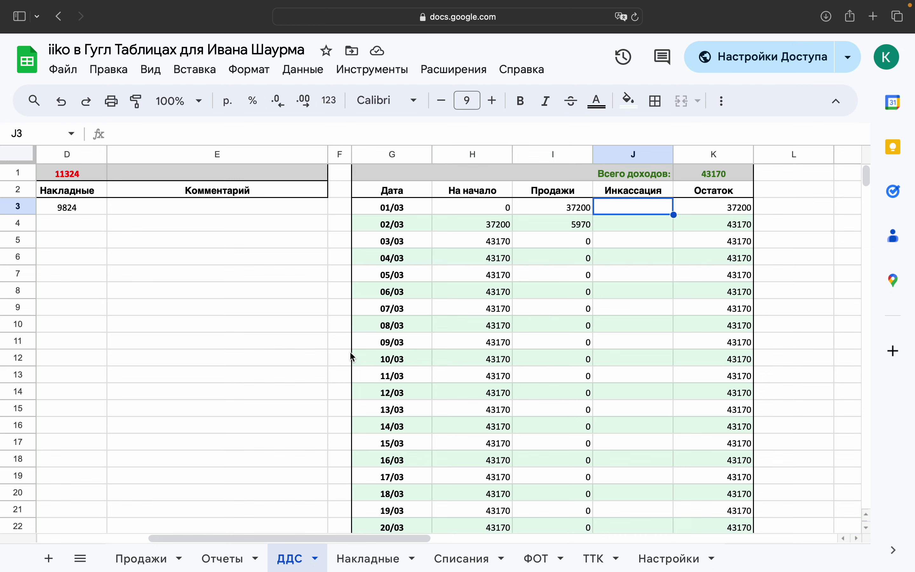
scroll(355, 354, "left", 3)
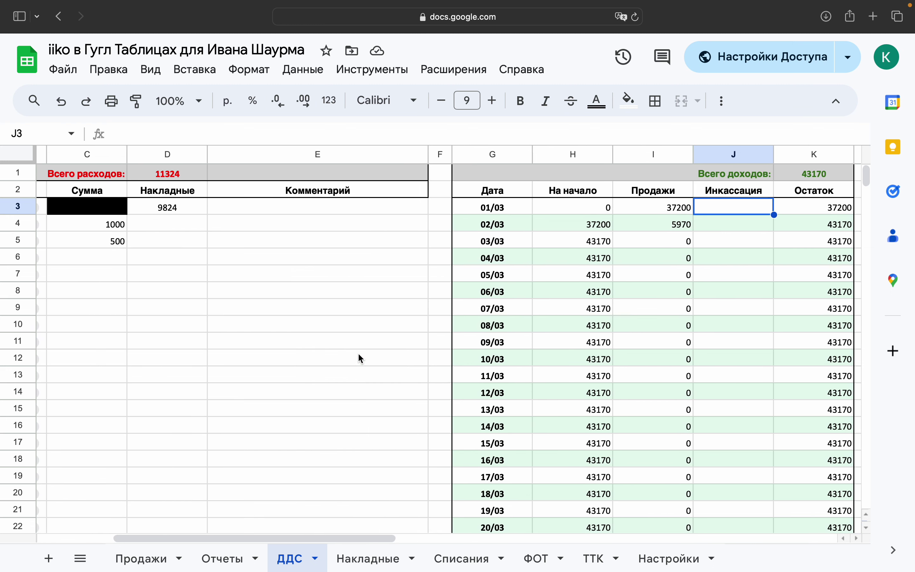
scroll(358, 354, "right", 2)
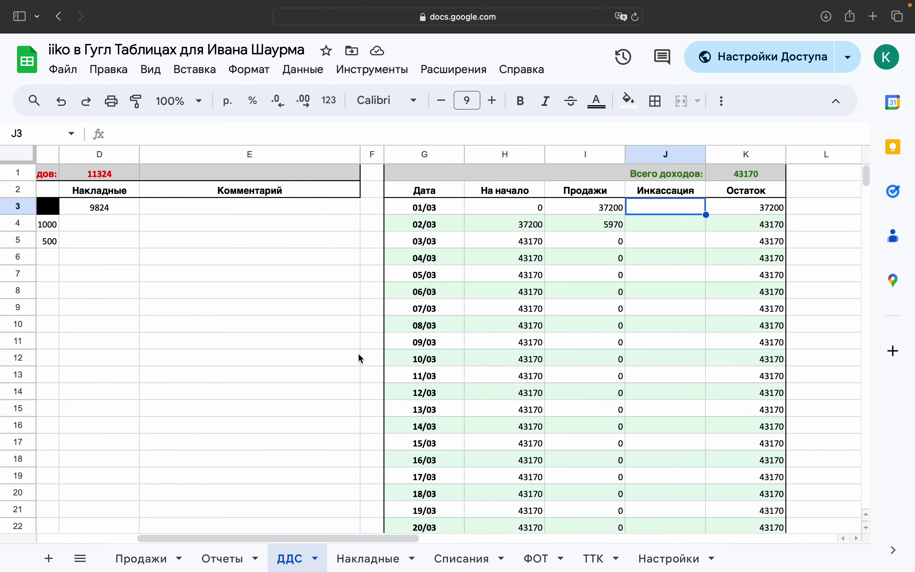
scroll(358, 354, "left", 3)
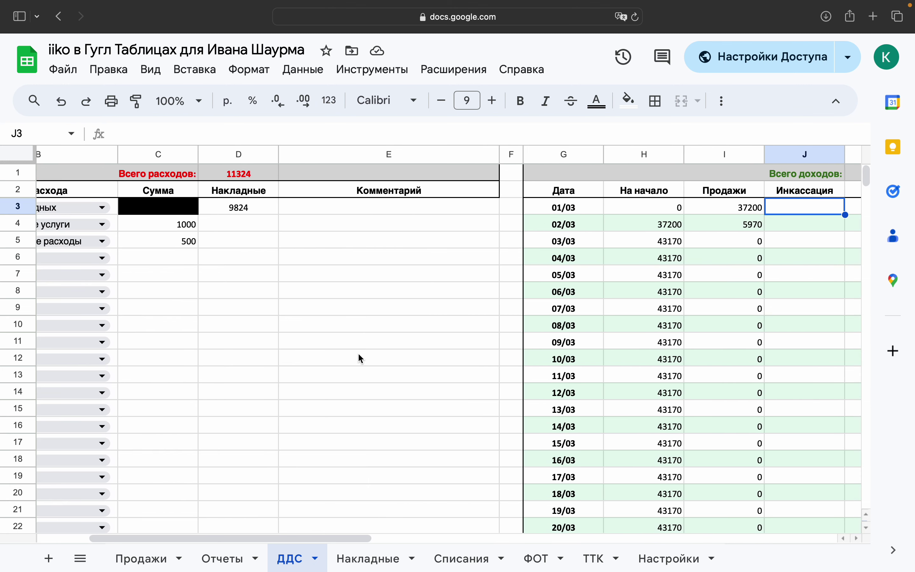
scroll(359, 355, "right", 3)
scroll(202, 310, "left", 6)
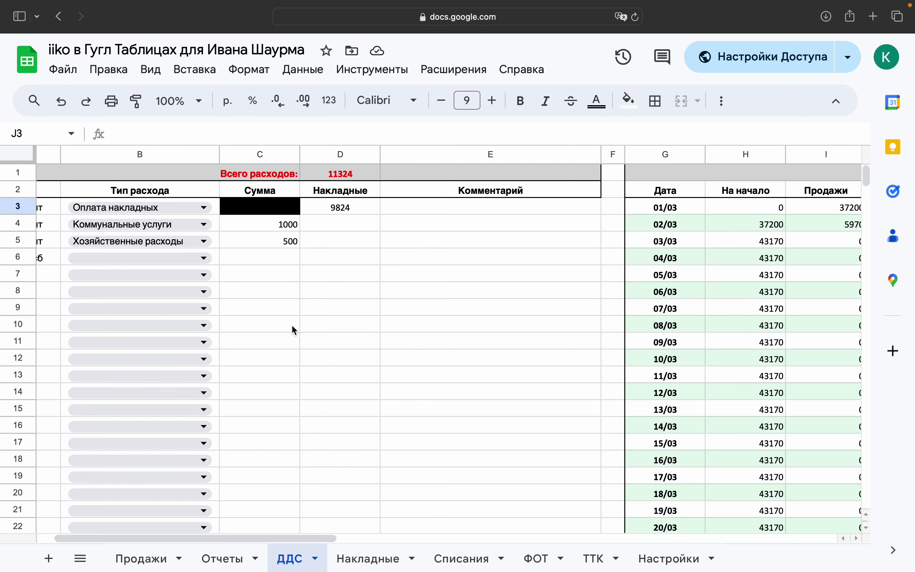
left_click_drag(348, 290, 256, 218)
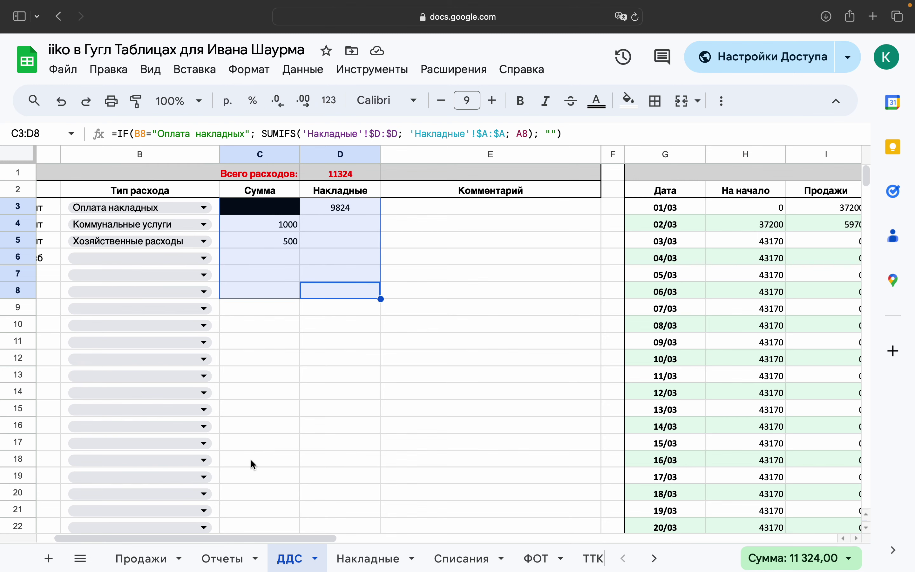
Step: Review the Инкассация column beside the income totals on the ДДС sheet
scroll(549, 361, "right", 8)
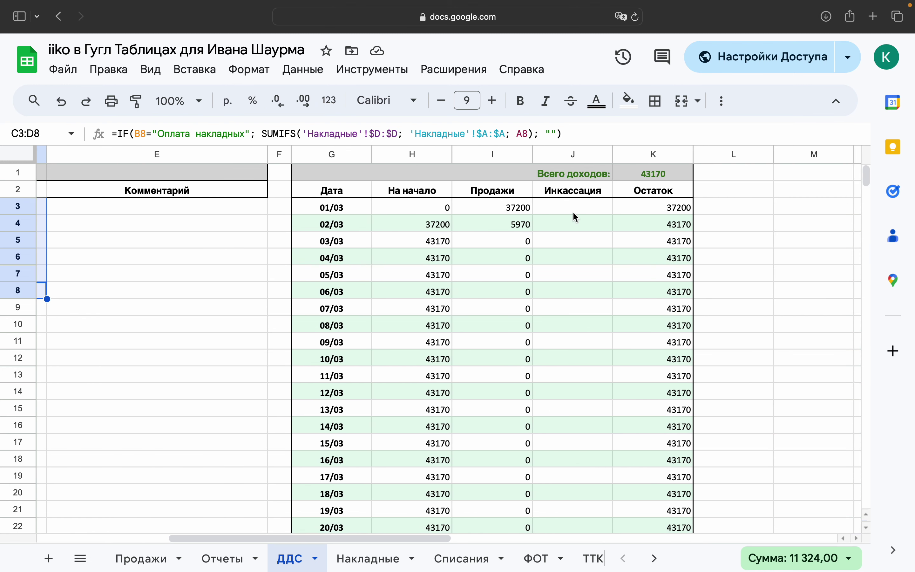
left_click(573, 213)
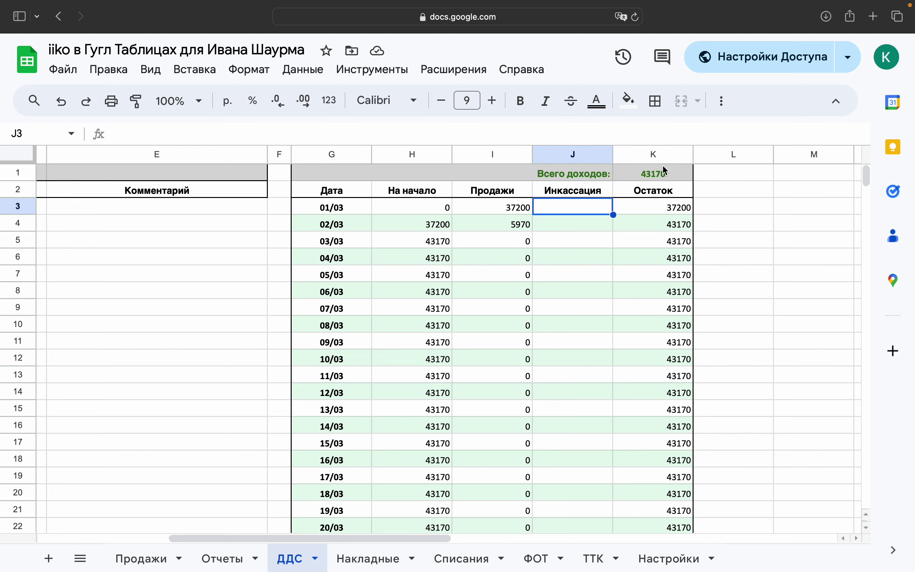
scroll(470, 347, "left", 4)
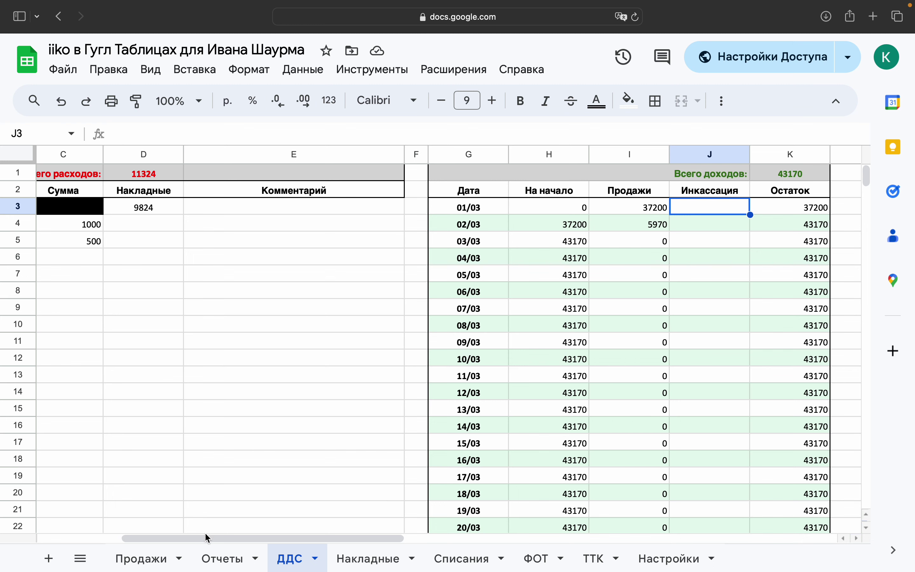
Step: Set the end date of the reporting period on the Отчеты sheet to 01/03
left_click(221, 559)
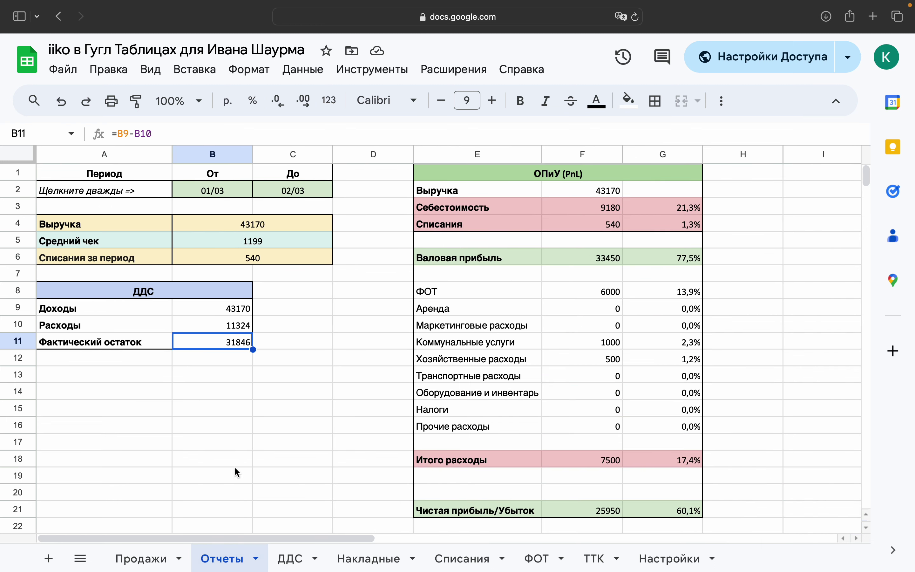
double_click(204, 189)
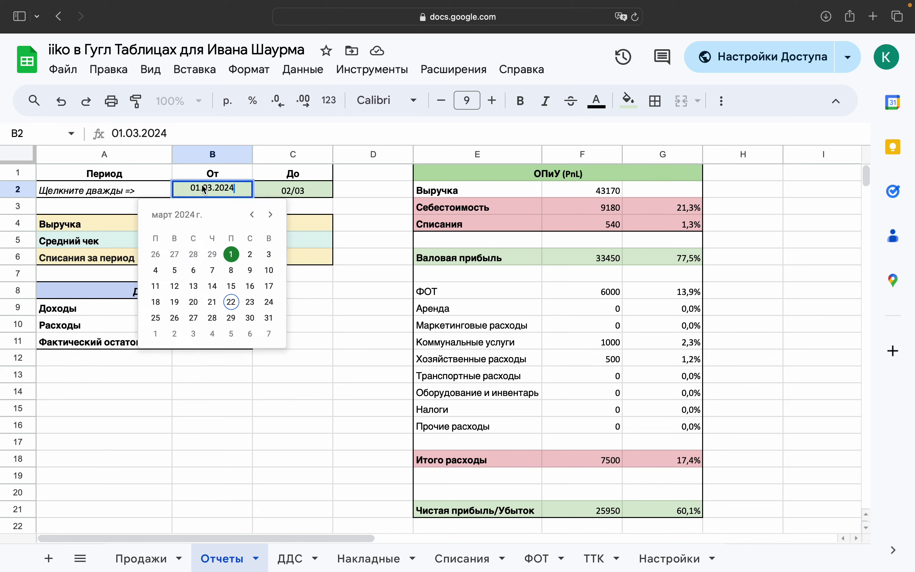
double_click(294, 195)
left_click(311, 255)
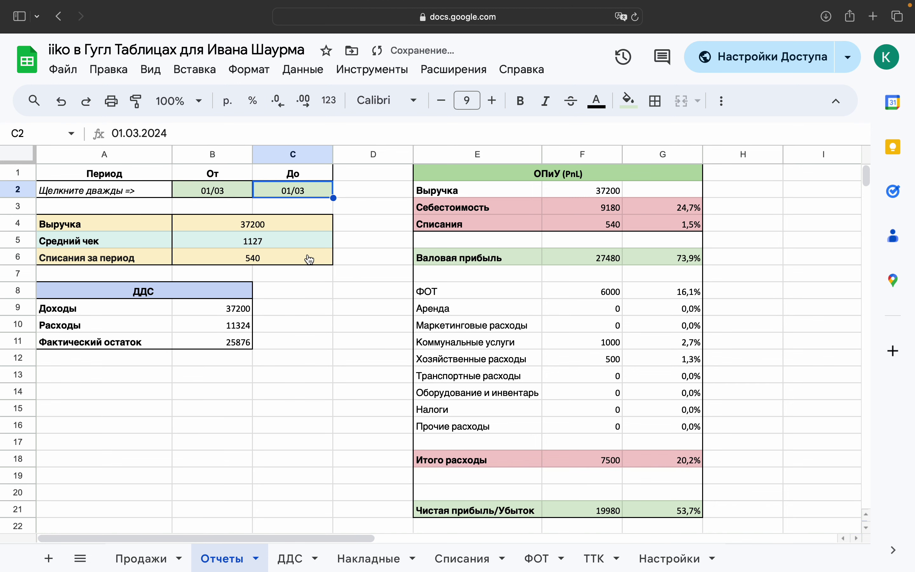
left_click(341, 332)
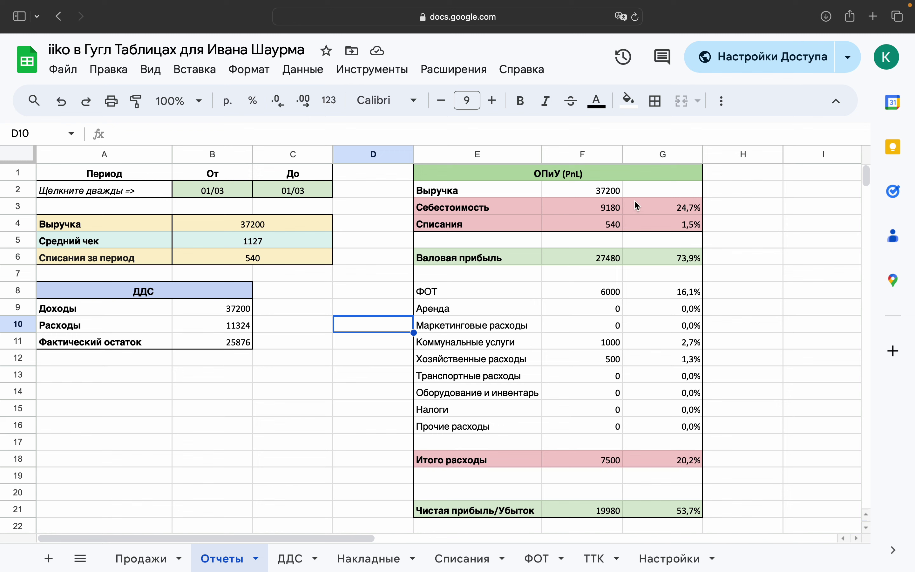
Step: Check the Выручка and Себестоимость formulas in the PnL report and total the ССС values in F2:F8 on the Продажи sheet
left_click(604, 197)
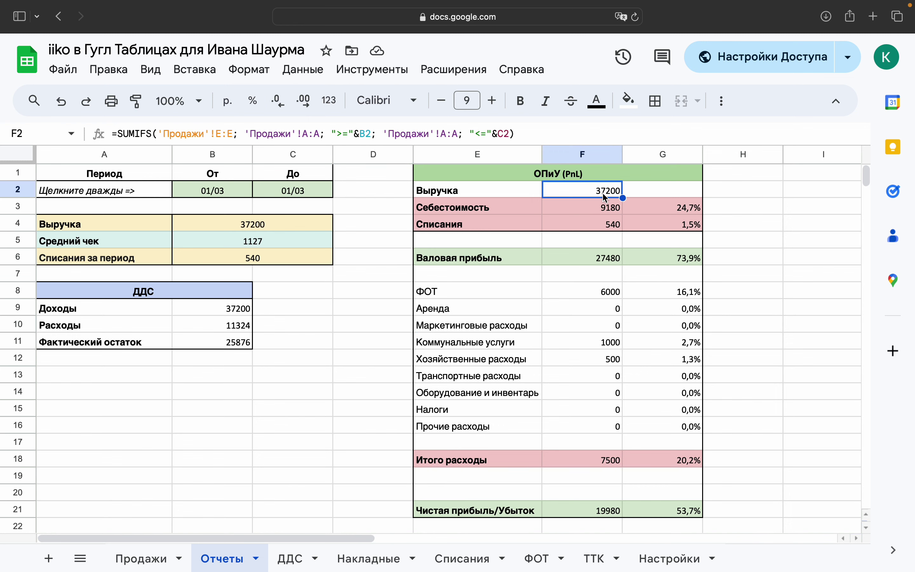
left_click(605, 210)
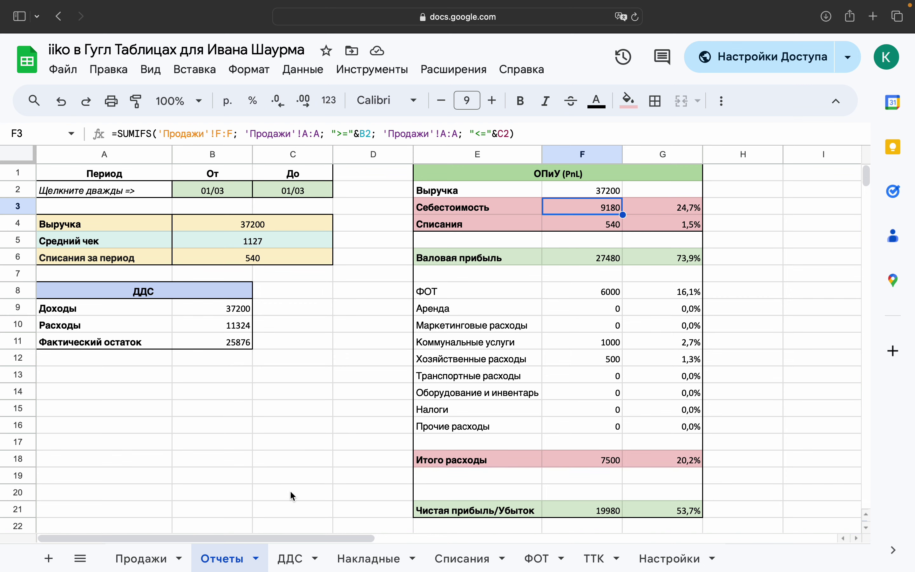
left_click(145, 560)
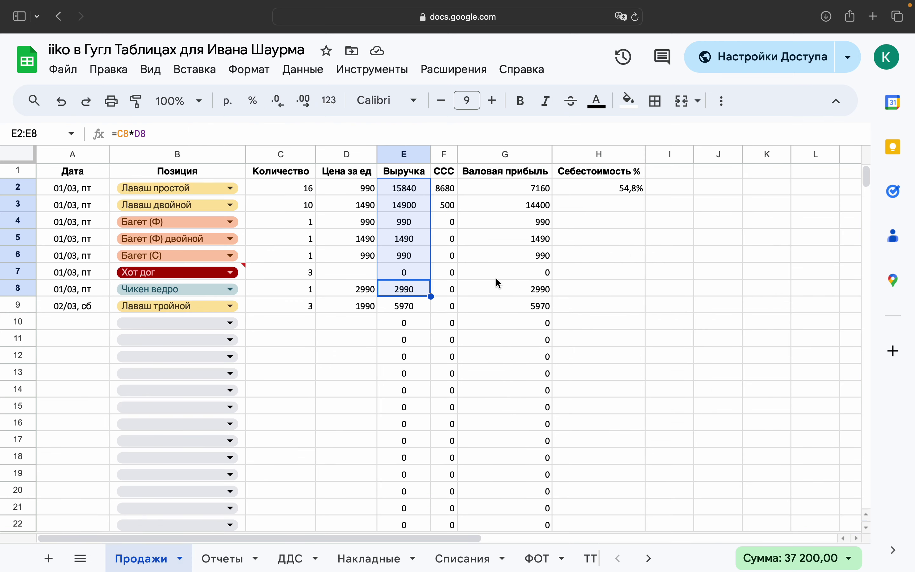
left_click(449, 291)
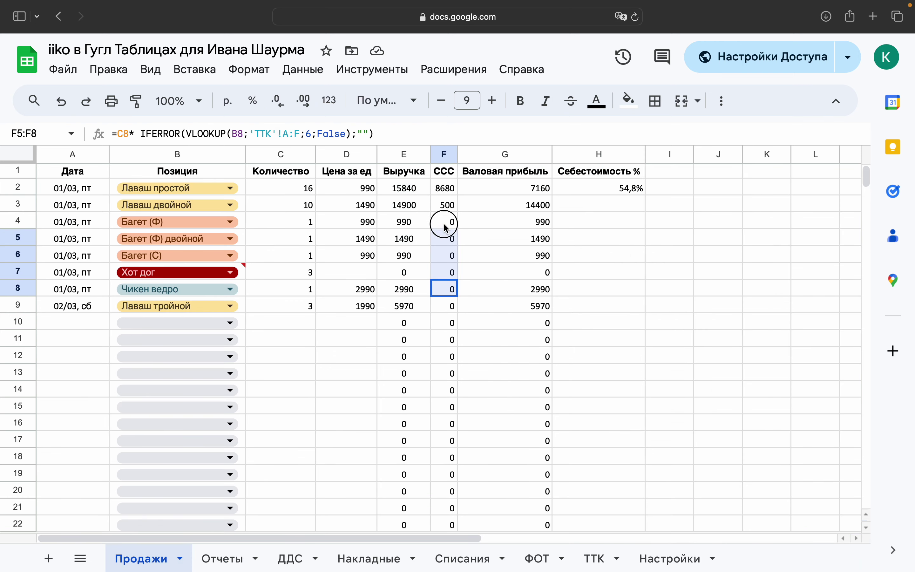
left_click(445, 188, "shift")
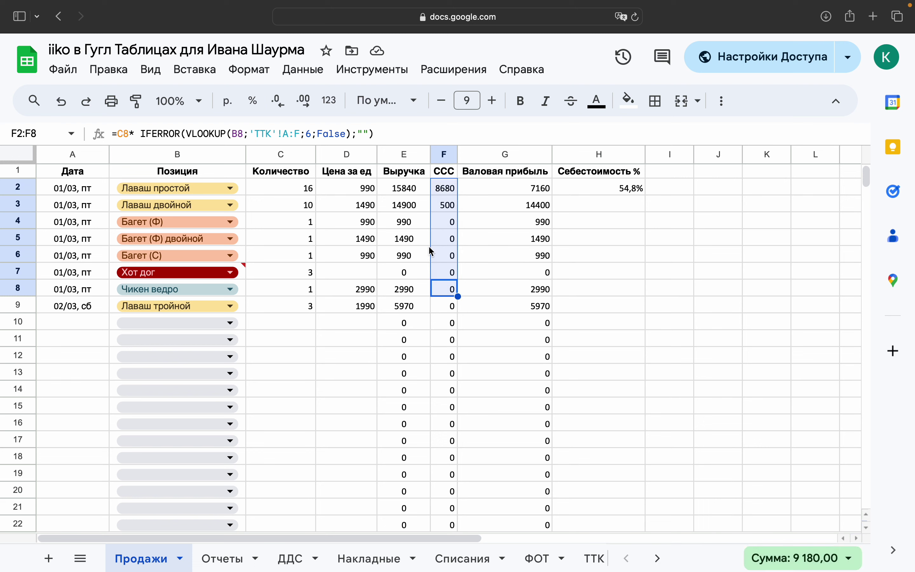
left_click(229, 562)
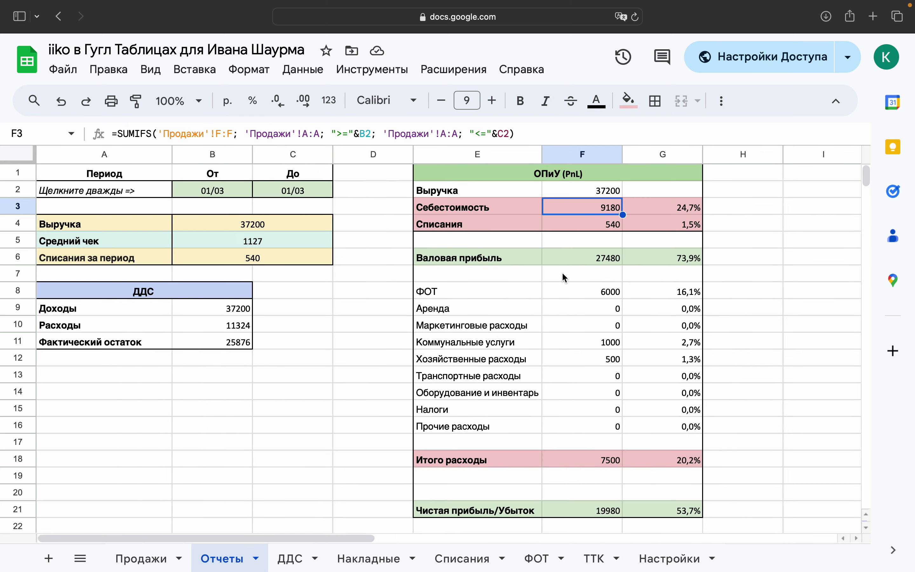
Step: Examine the PnL formulas from Списания and Валовая прибыль through ФОТ and the expense lines to Чистая прибыль/Убыток
left_click(615, 227)
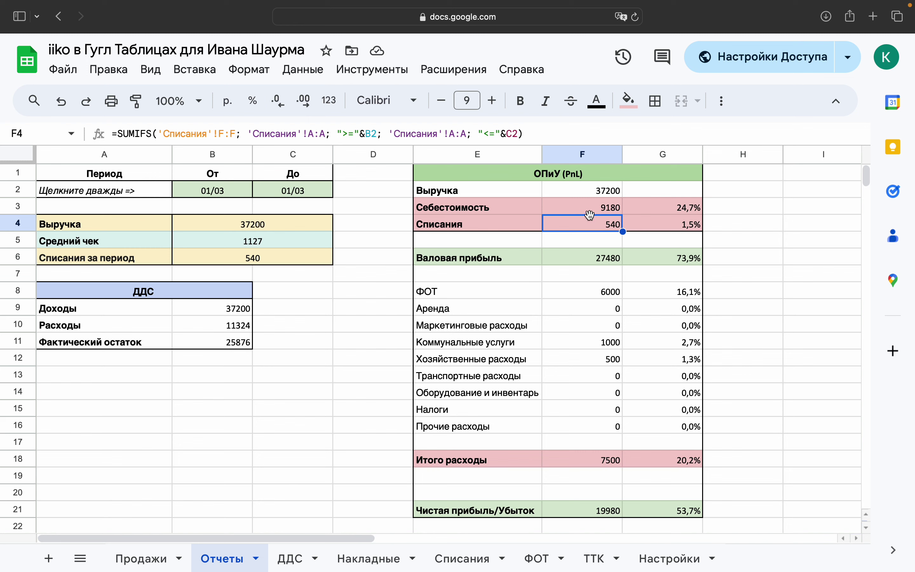
left_click(604, 258)
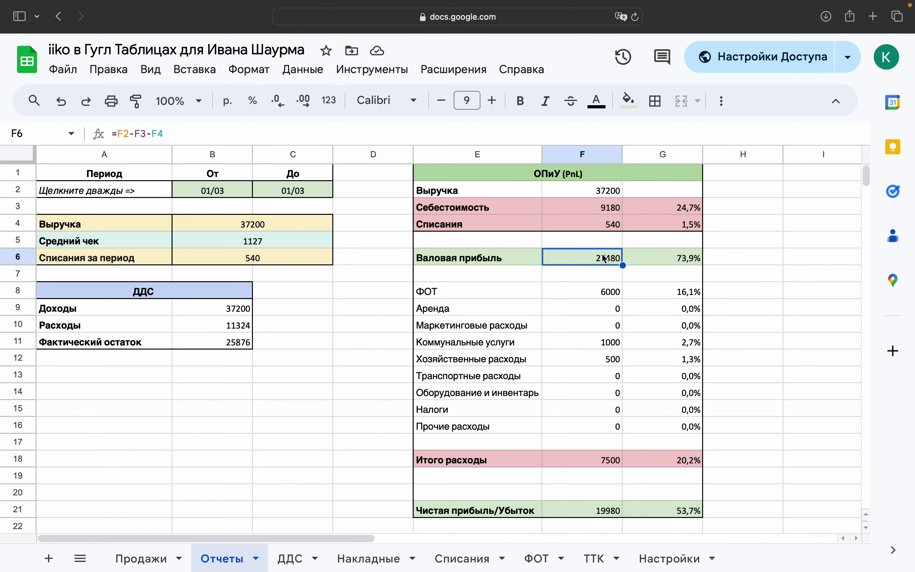
left_click(602, 301)
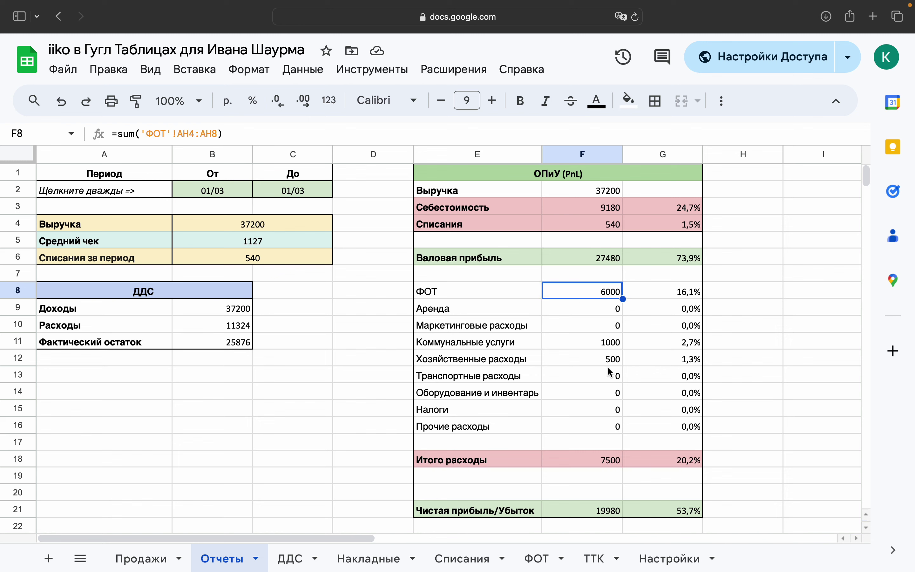
left_click(610, 345)
left_click(607, 363)
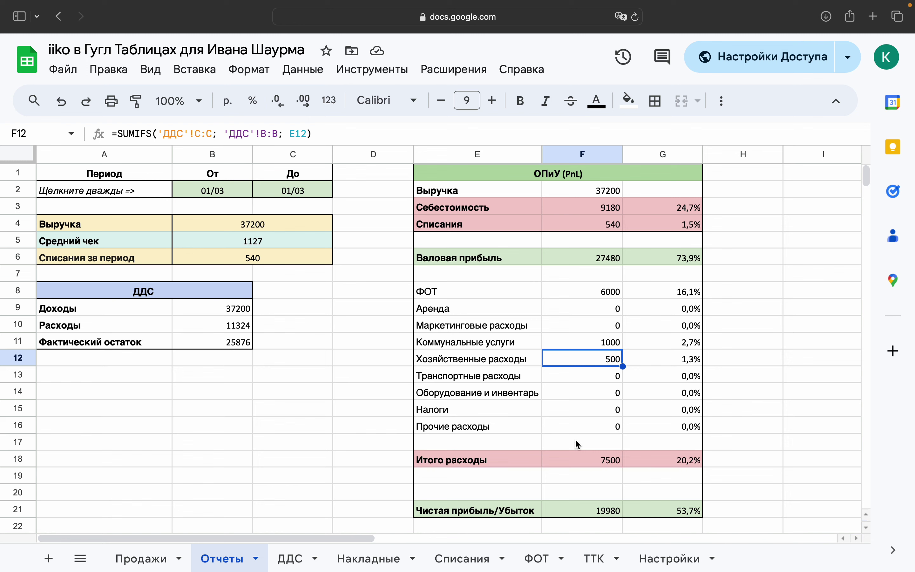
left_click(596, 474)
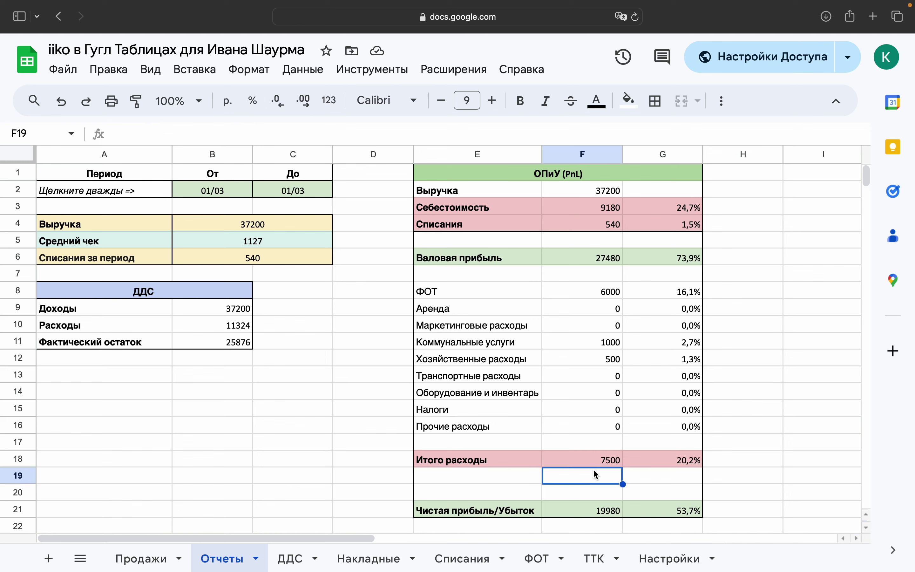
left_click(608, 461)
left_click(599, 513)
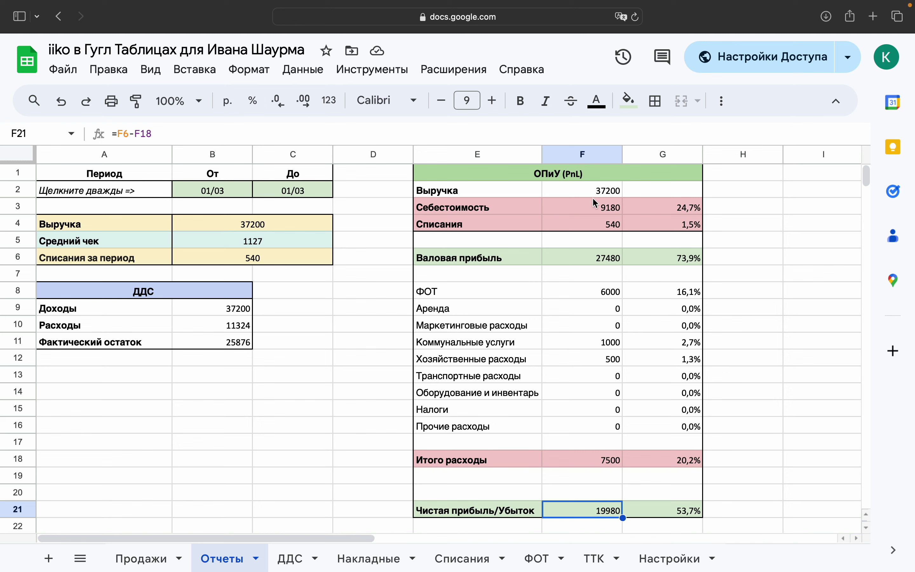
left_click(604, 208)
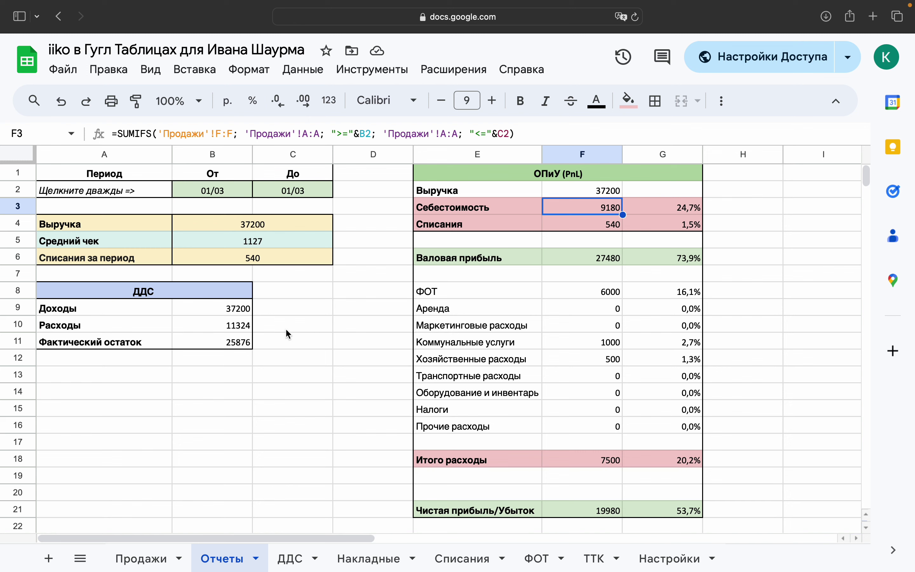
Step: Set the end date of the reporting period to 31/03
double_click(286, 193)
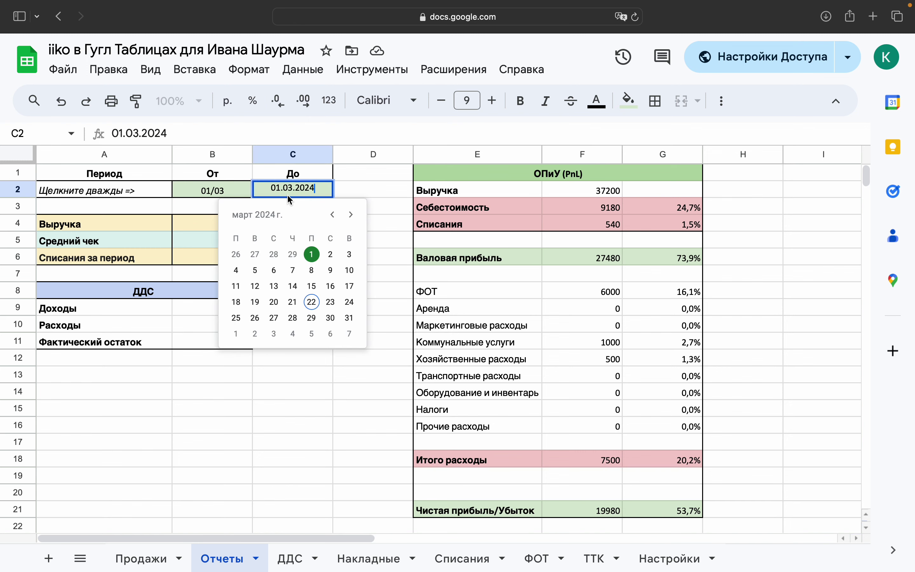
left_click(350, 318)
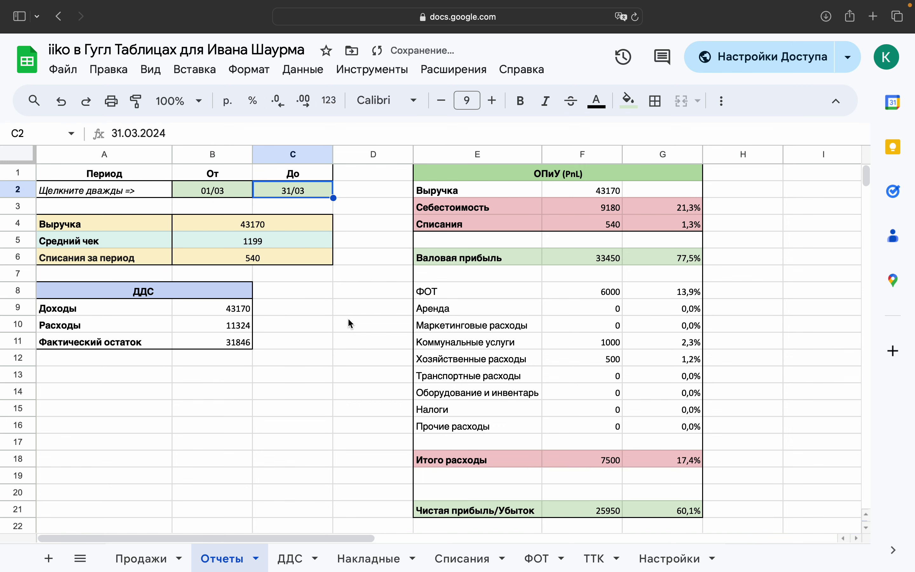
left_click(341, 345)
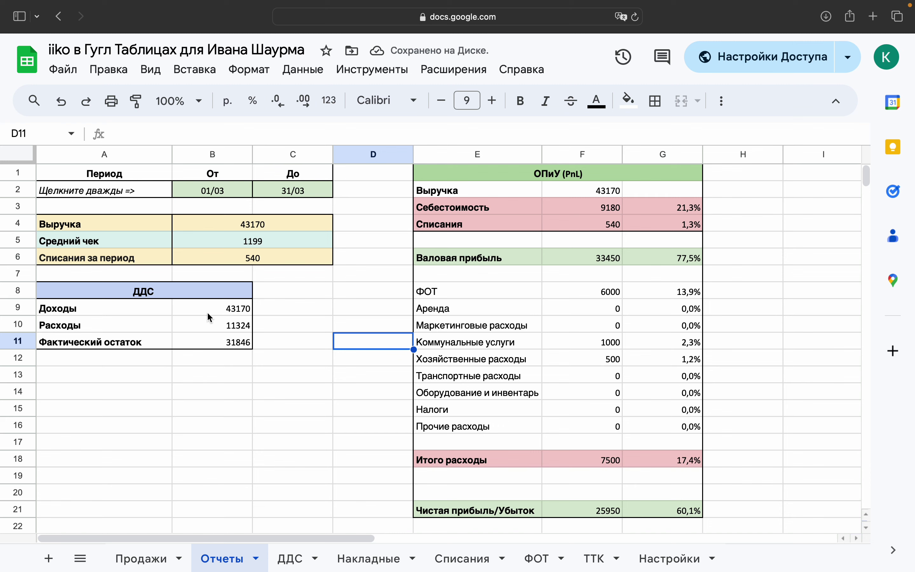
Step: Examine the report's ДДС summary block and total the Выручка values in E2:E11 on the Продажи sheet
left_click_drag(257, 364, 82, 299)
left_click(244, 399)
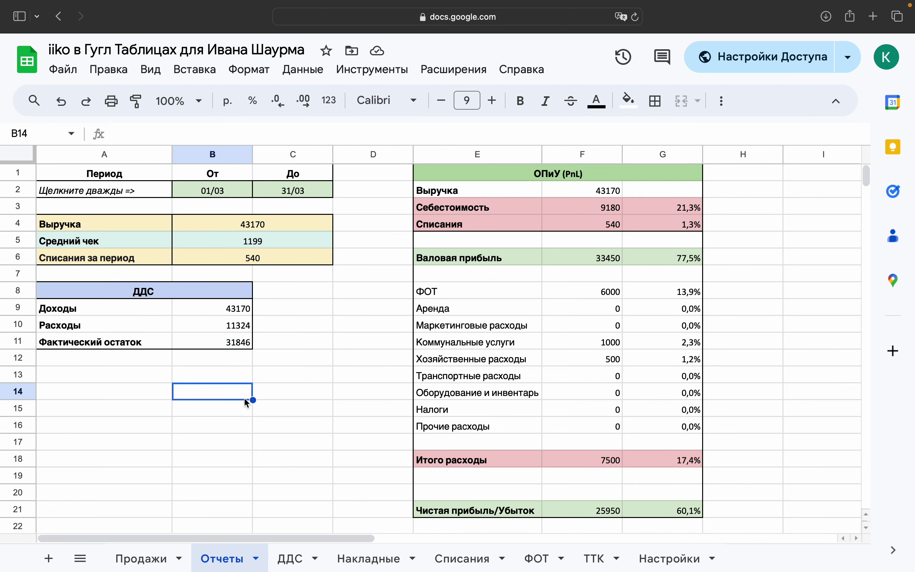
left_click(232, 311)
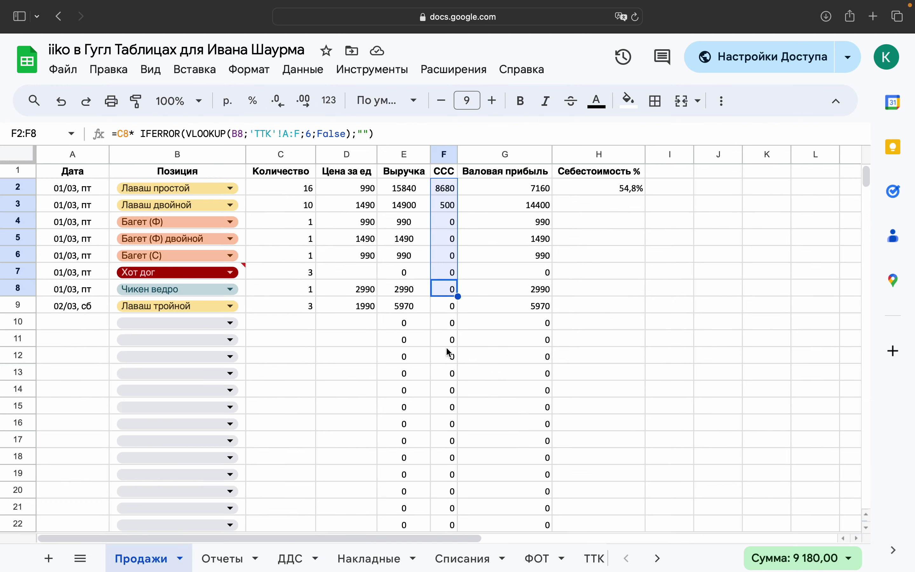
left_click(417, 348)
left_click_drag(417, 347, 403, 188)
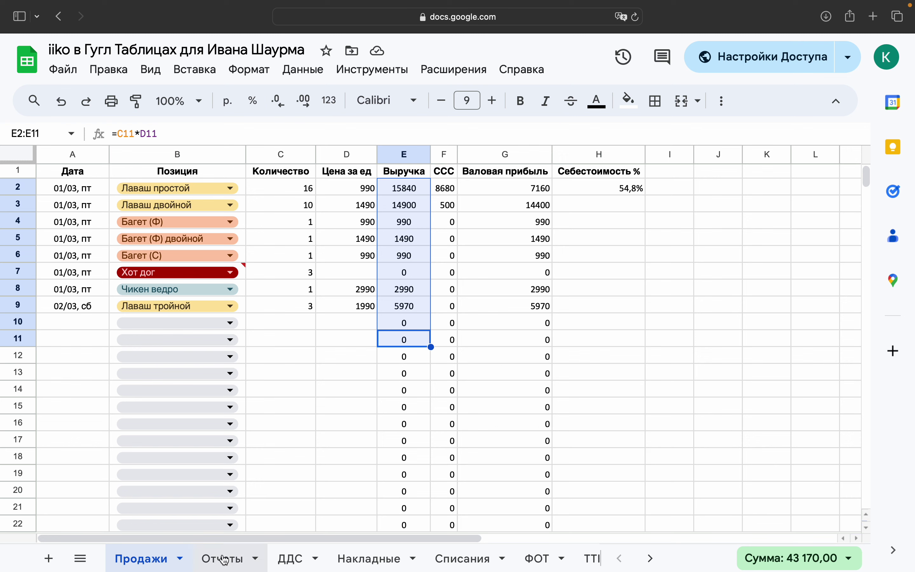
Step: Compare the report's Доходы and Расходы with the ДДС sheet and total the expense amounts there in C3:D8
left_click(293, 559)
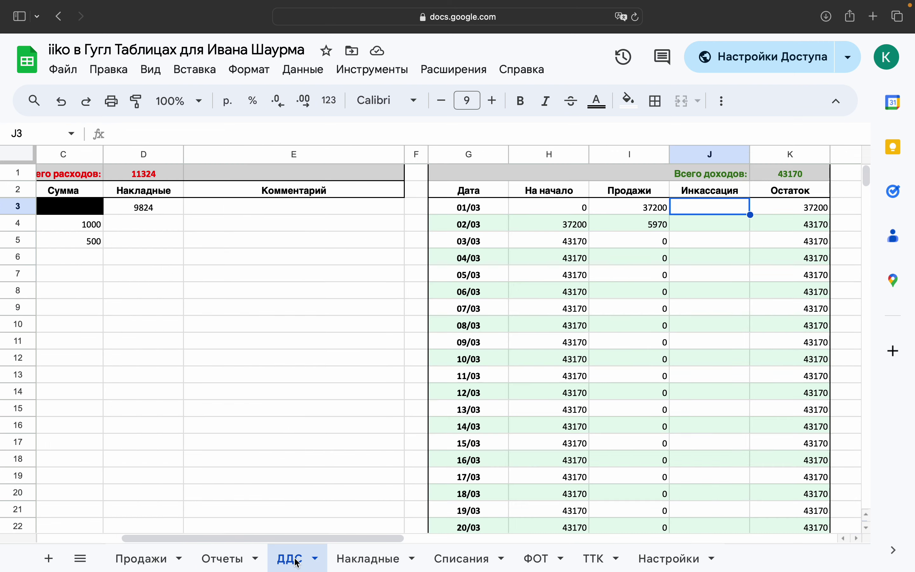
left_click(226, 559)
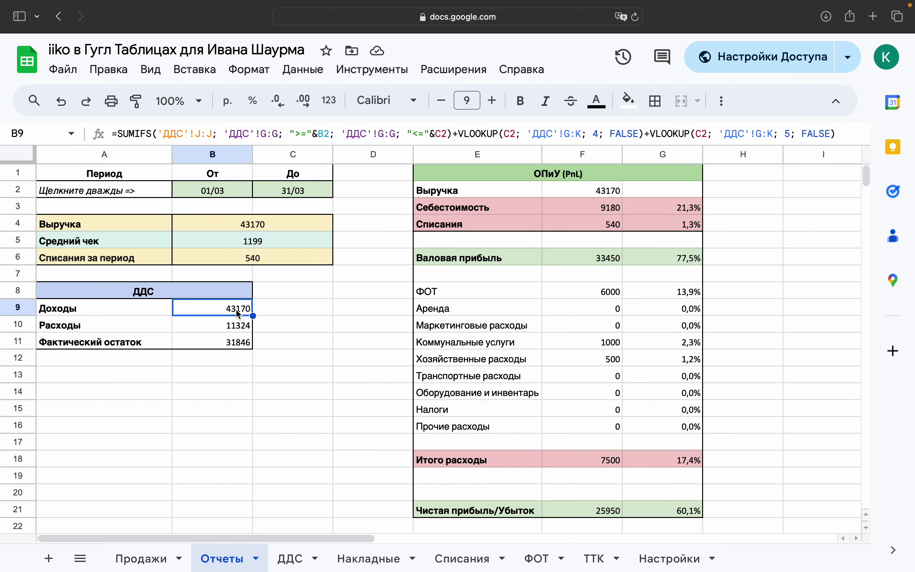
left_click(228, 330)
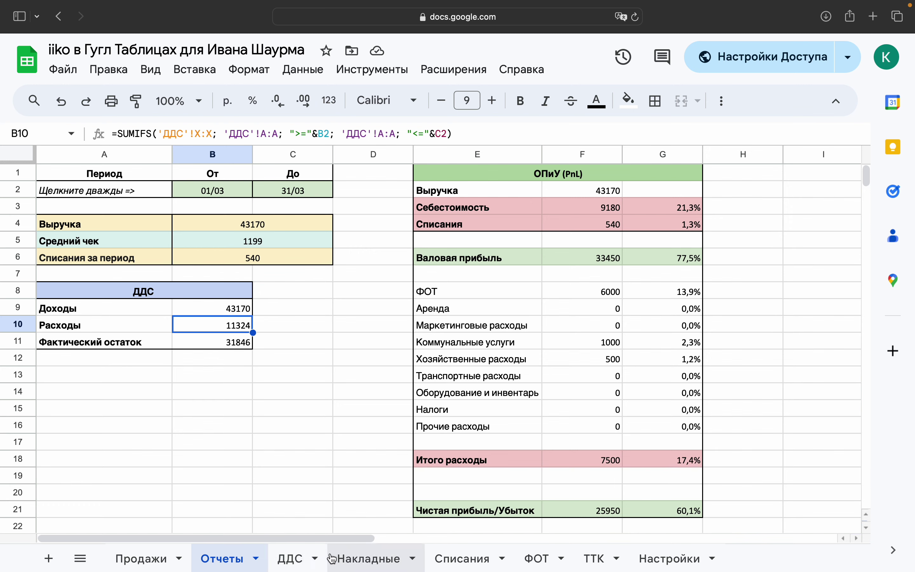
left_click(300, 561)
scroll(203, 361, "left", 5)
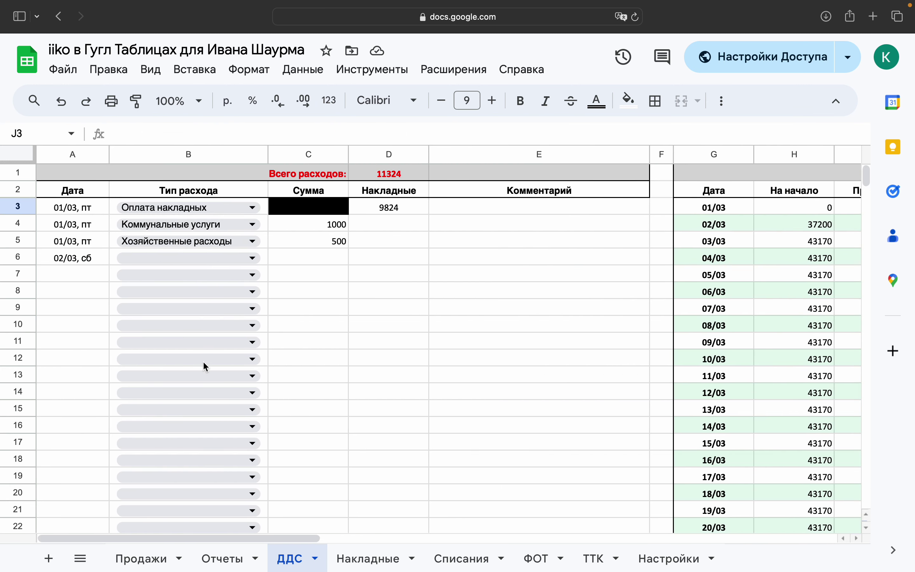
left_click_drag(396, 288, 332, 212)
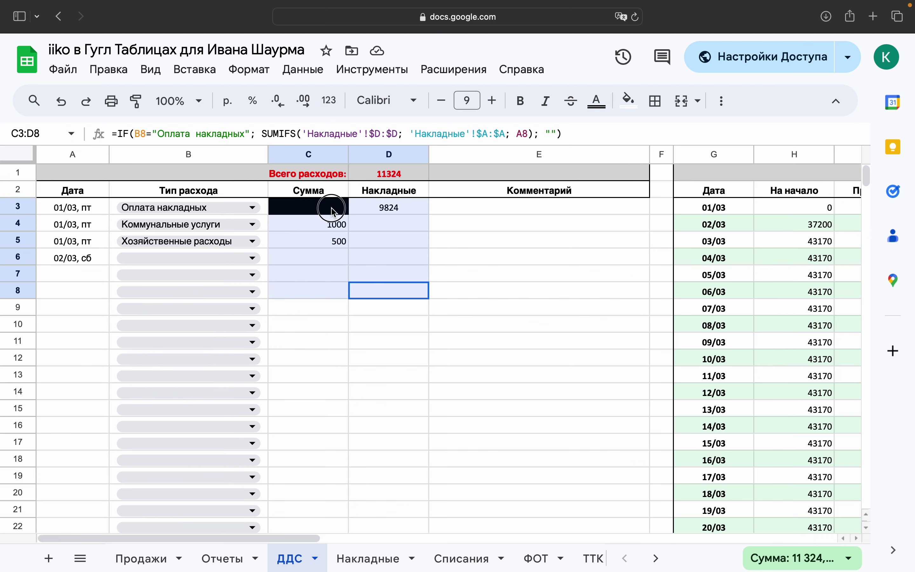
Step: On the ДДС sheet, record a ФОТ expense of 6000 in row 6, taking the amount from Иван's Итого ЗП on the ФОТ sheet
left_click(253, 259)
left_click(224, 314)
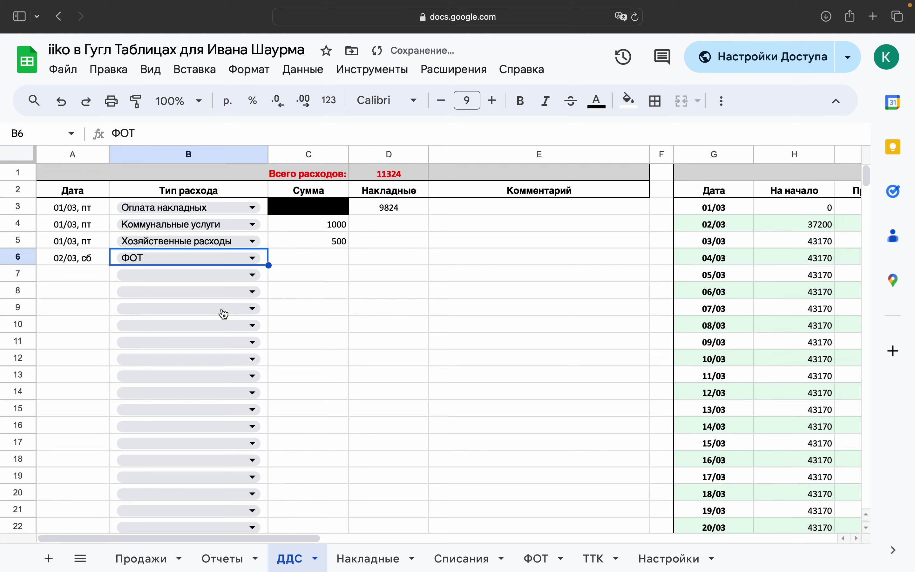
left_click(323, 256)
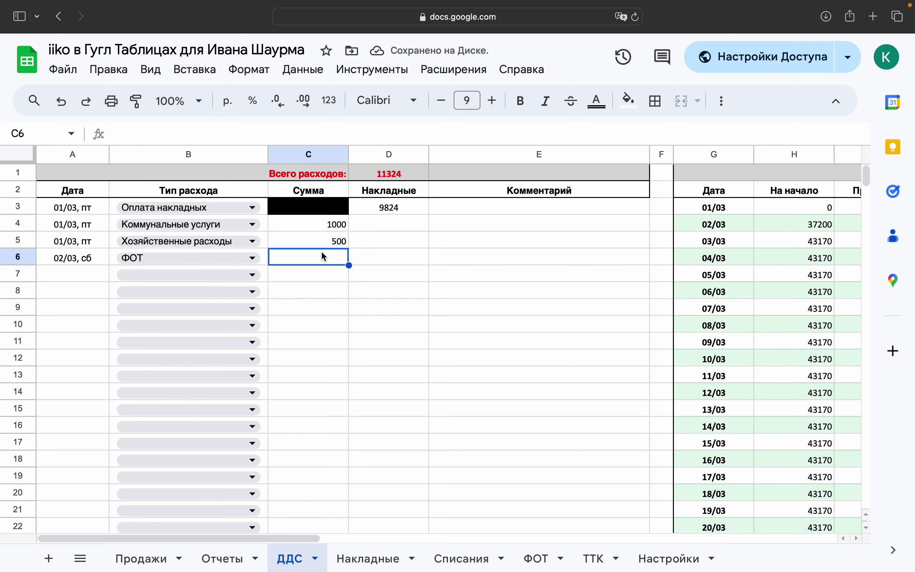
type("5")
key("BackSpace")
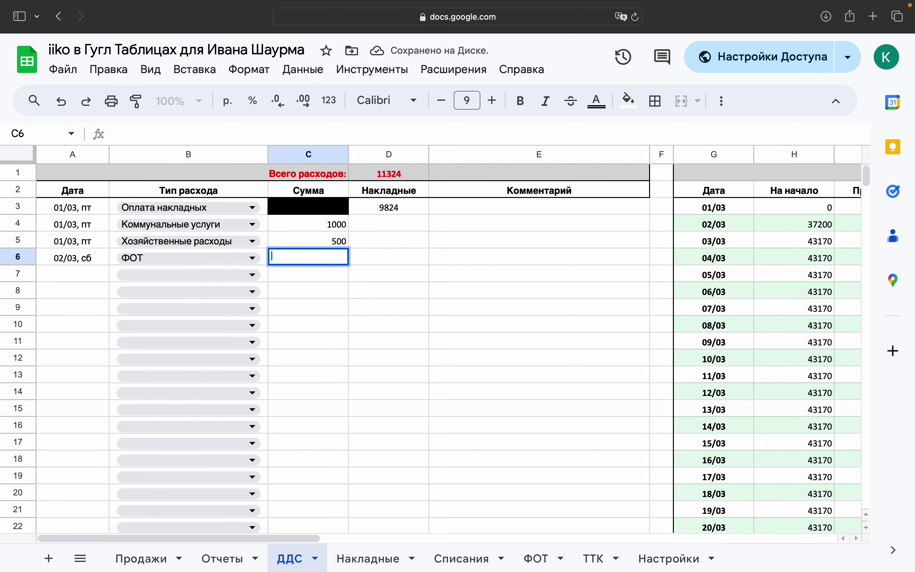
left_click(543, 566)
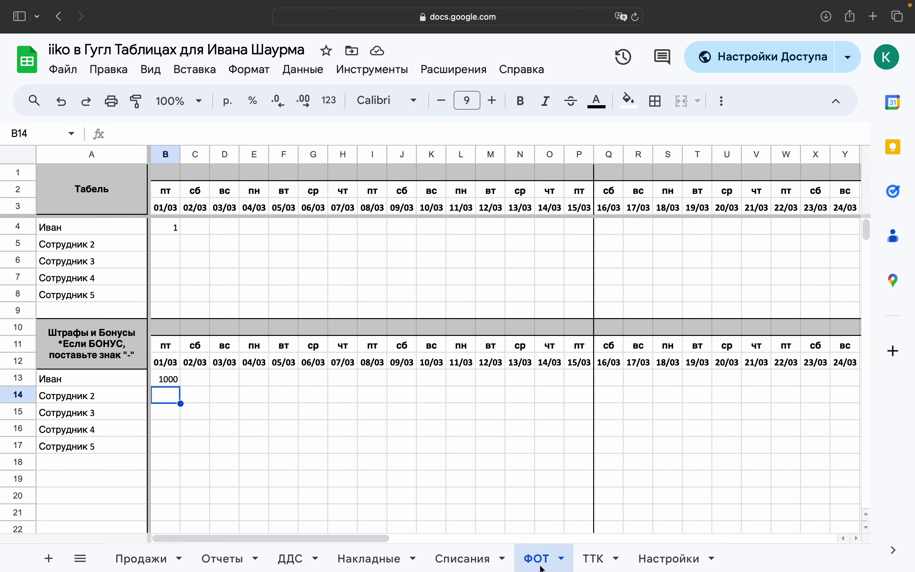
scroll(561, 455, "right", 10)
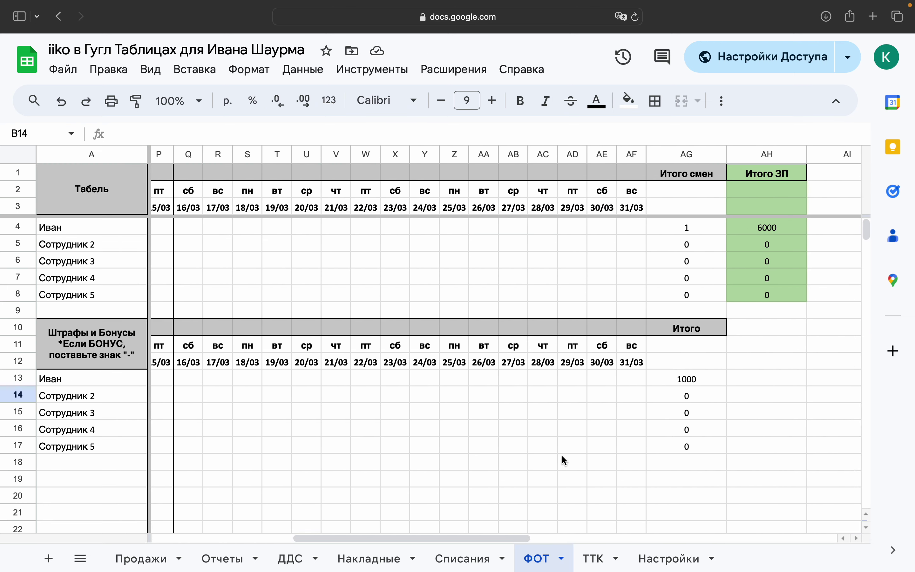
scroll(561, 455, "left", 10)
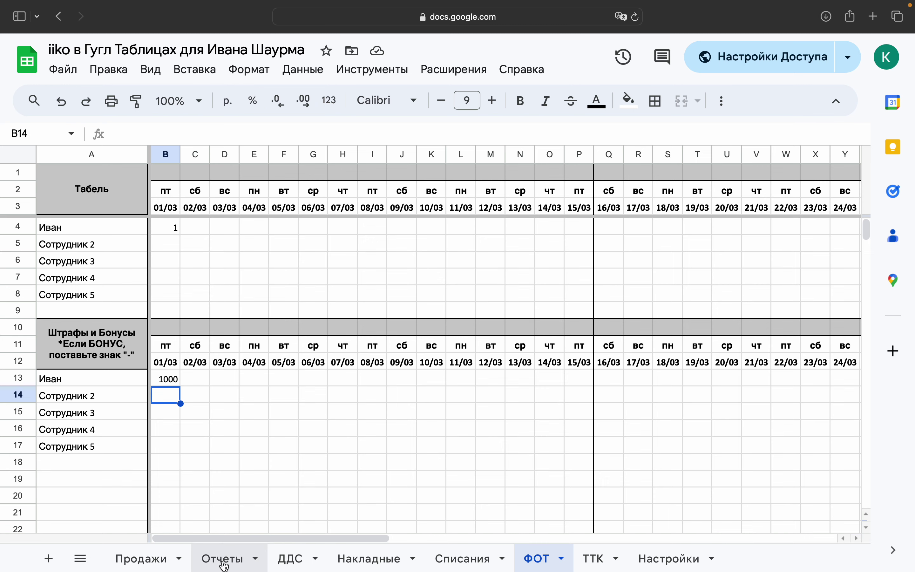
left_click(281, 564)
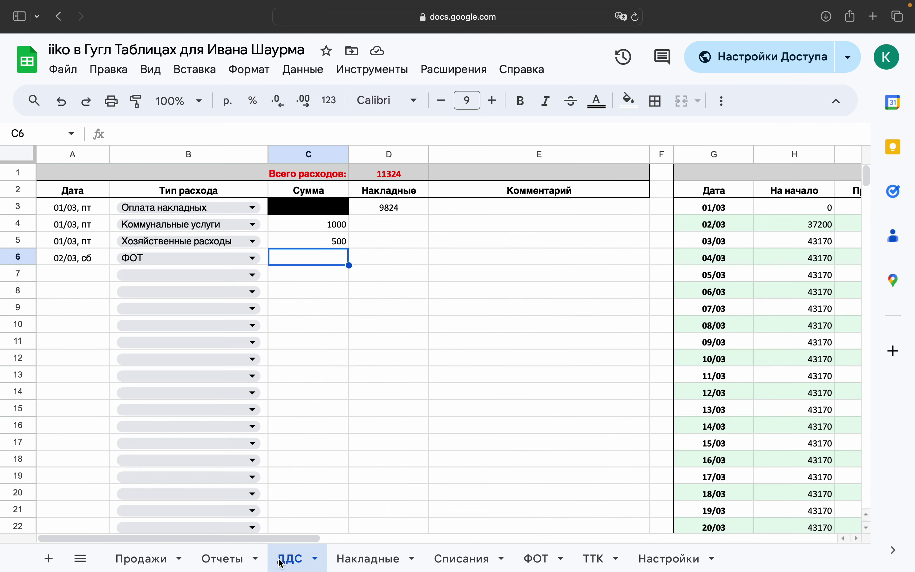
type("6000")
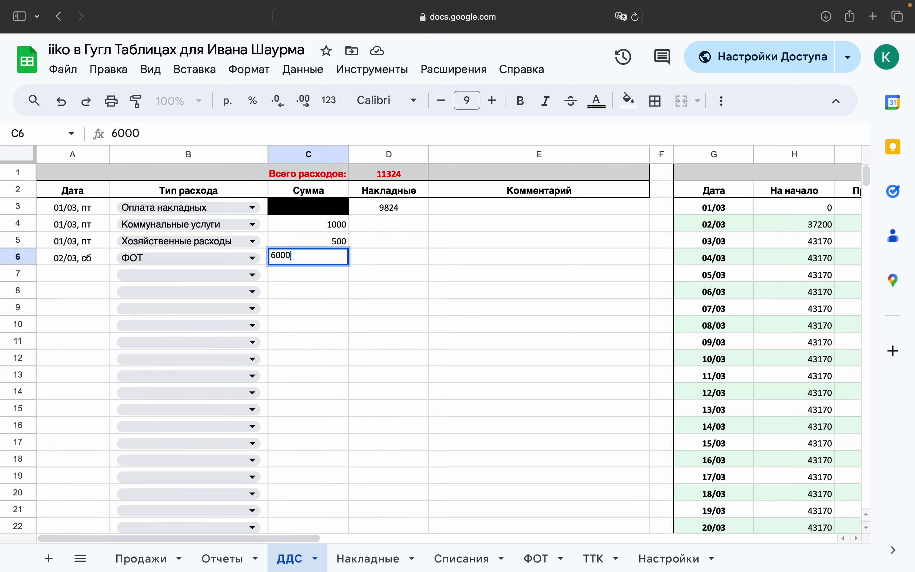
key("Return")
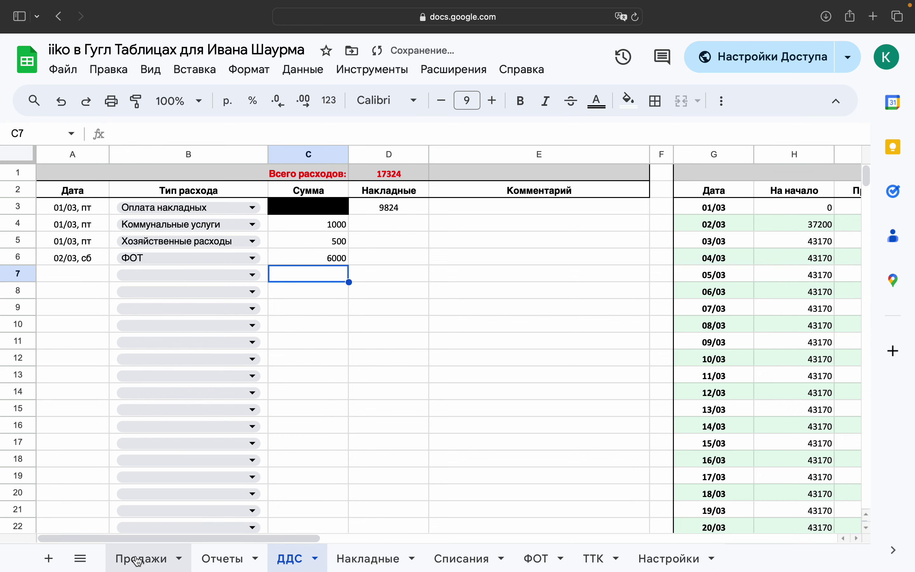
Step: On the Отчеты sheet, examine the Фактический остаток formula and open the period's end date without changing it
left_click(227, 562)
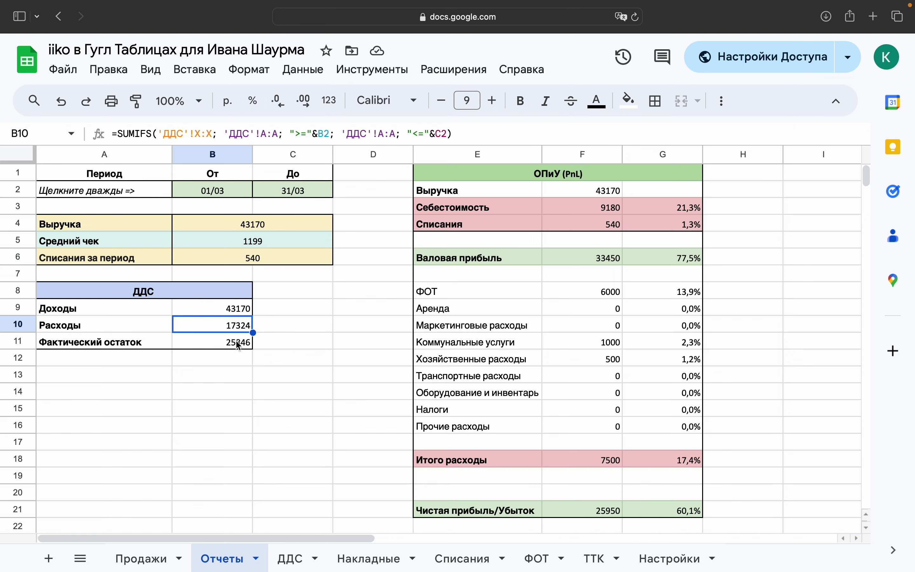
left_click(238, 344)
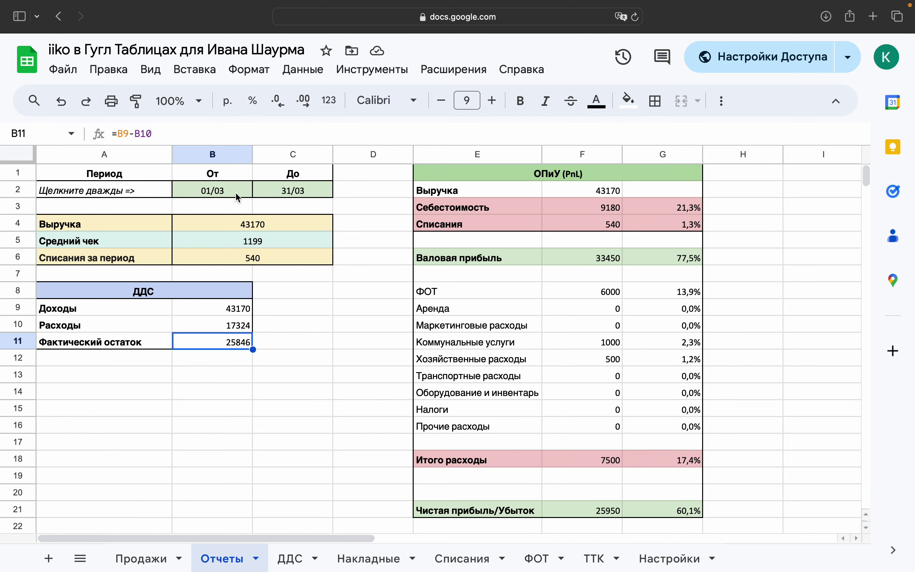
left_click(297, 194)
double_click(297, 195)
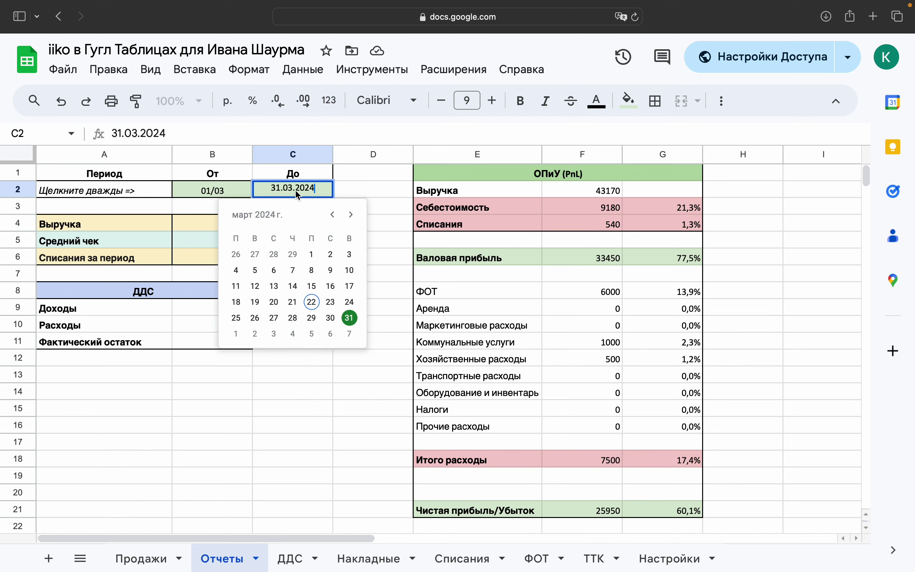
left_click(393, 200)
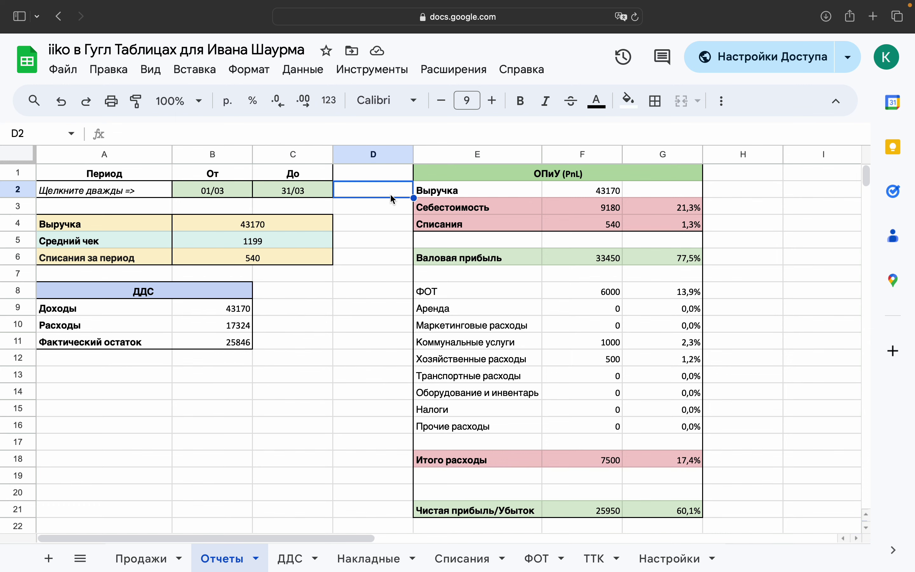
Step: Review the Продажи sheet and the ДДС sheet's daily income table, including the Инкассация column down to the last March date
left_click(149, 559)
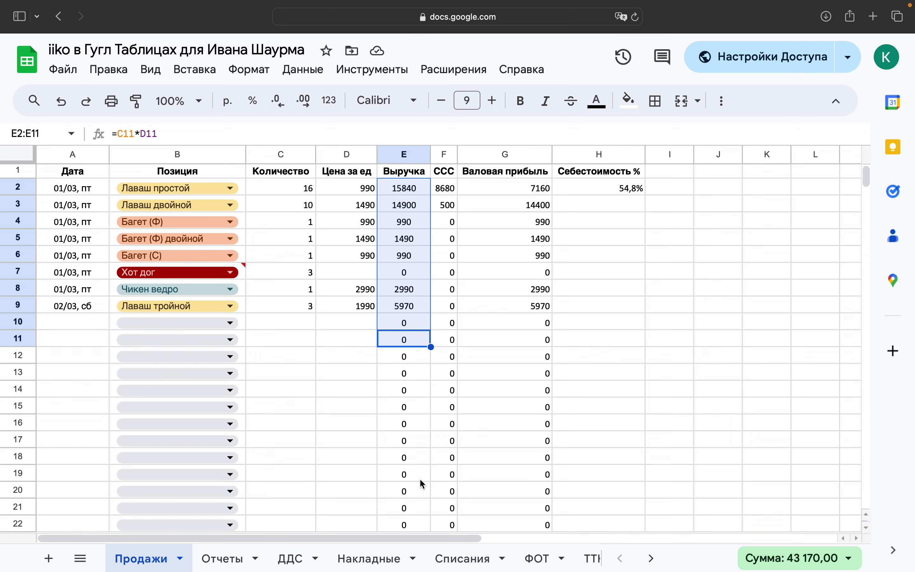
left_click(291, 565)
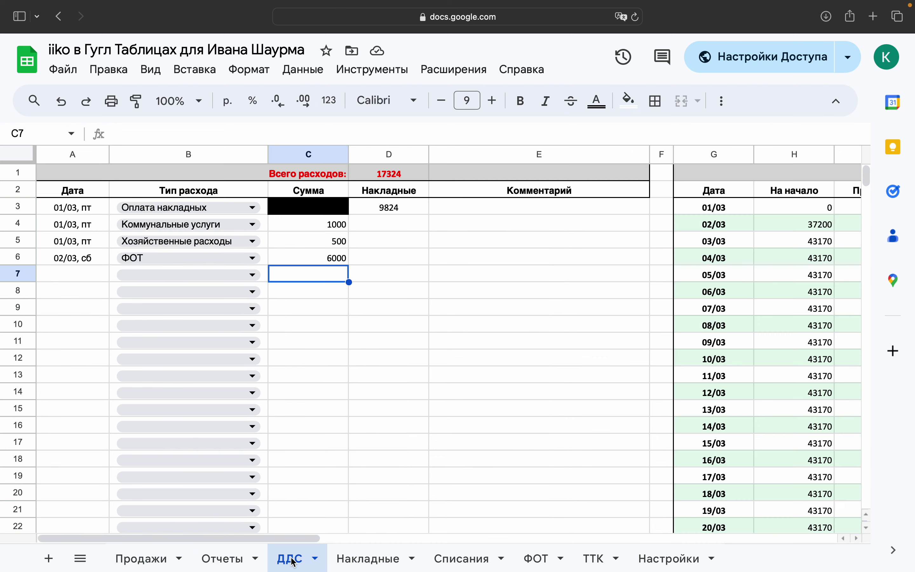
scroll(449, 415, "right", 10)
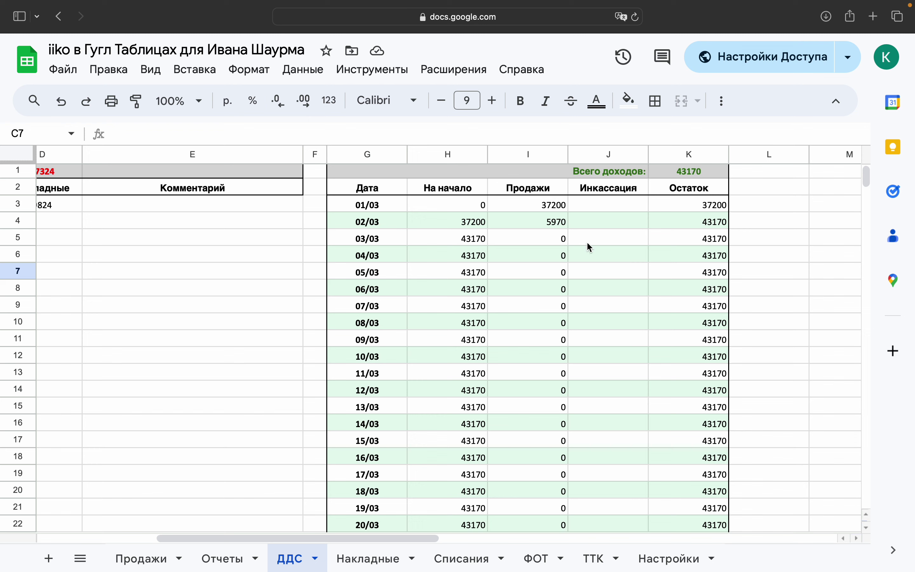
left_click(618, 191)
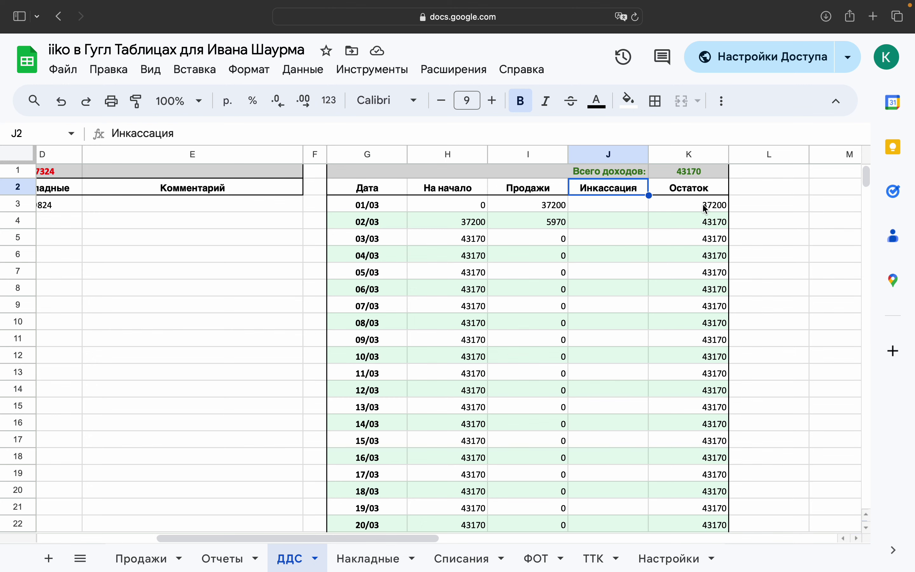
scroll(701, 237, "down", 3)
scroll(700, 235, "up", 3)
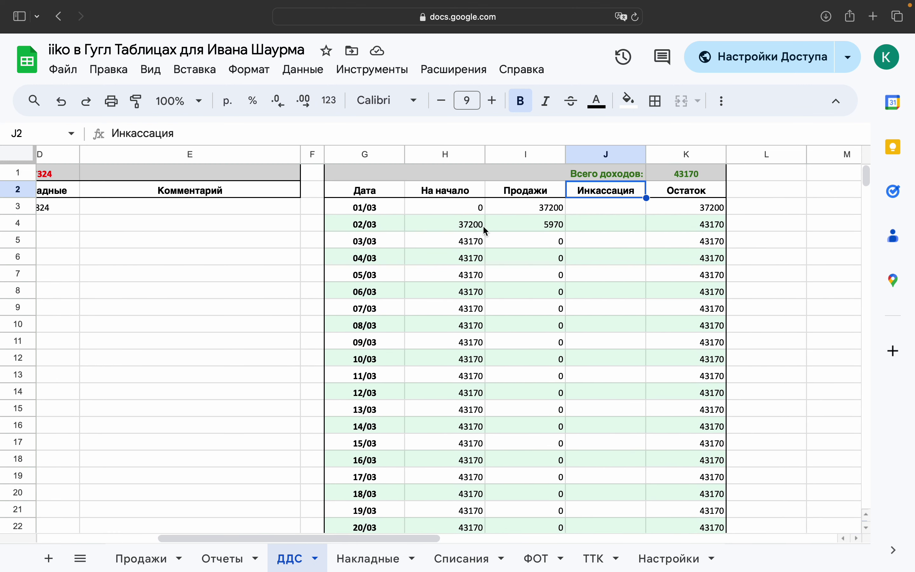
scroll(584, 275, "down", 10)
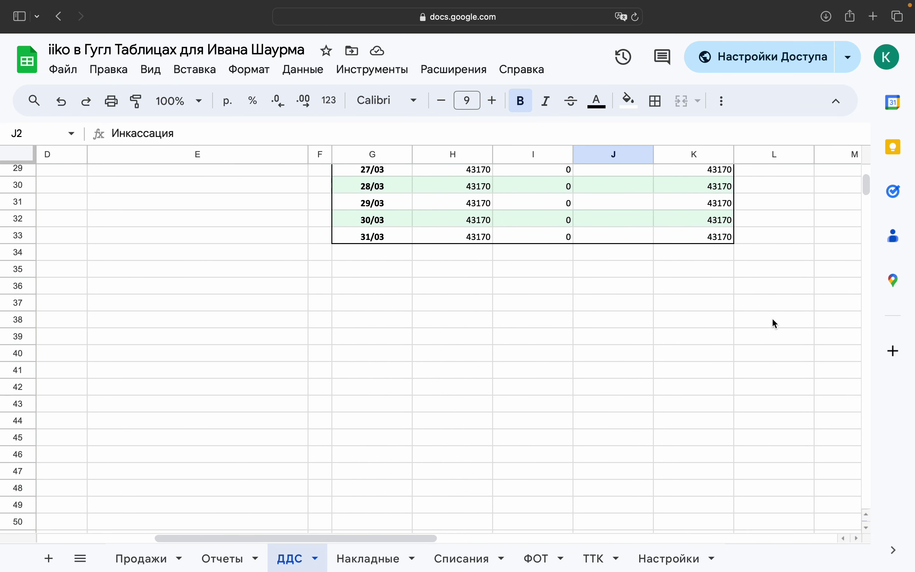
scroll(729, 297, "up", 10)
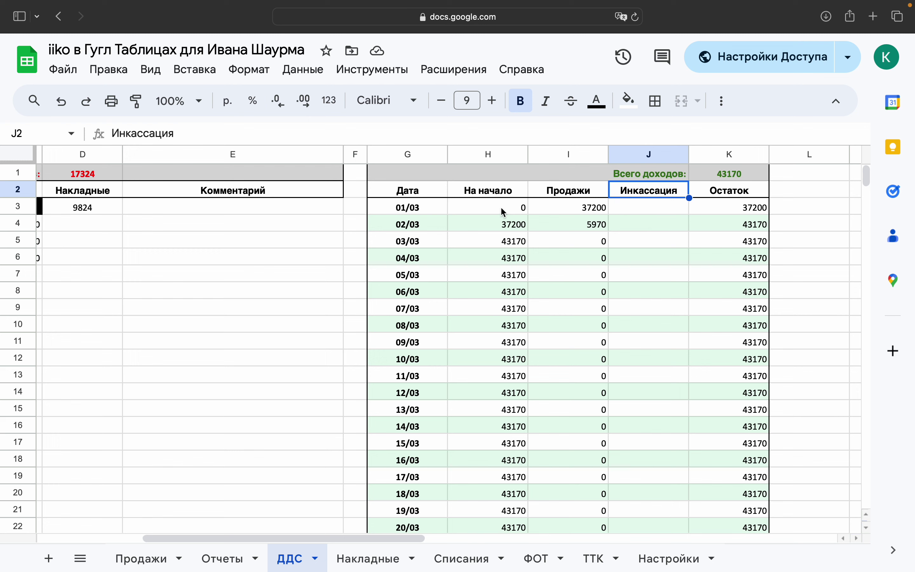
Step: Set the На начало balance for 01/03 to 1000 and check the Продажи formula for that day
left_click(514, 214)
type("1000")
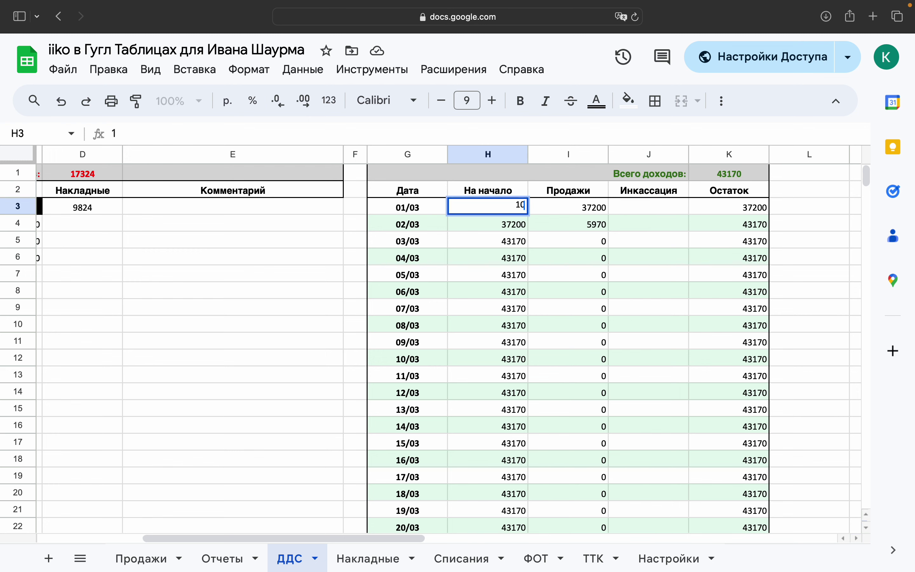
key("Return")
left_click(568, 207)
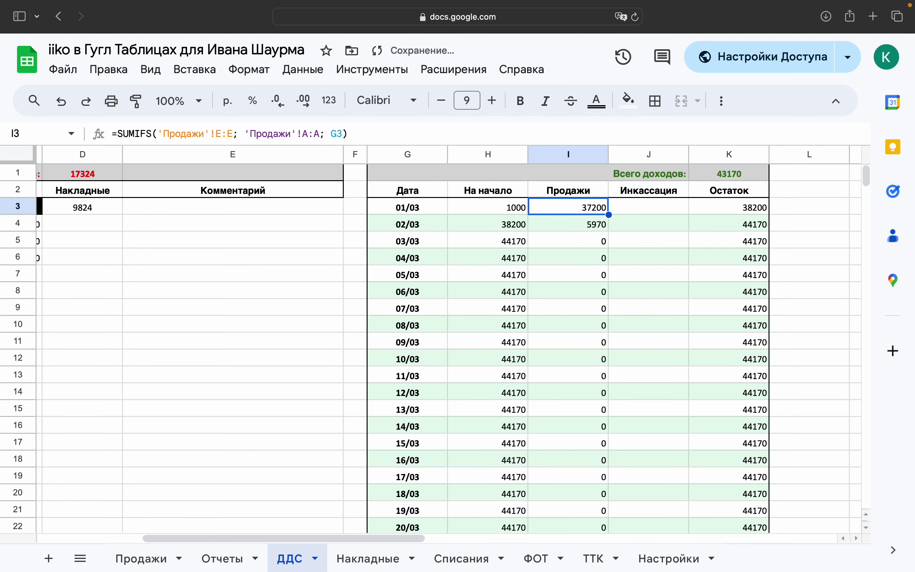
Step: Enter 50000 as Инкассация for 01/03 and examine that day's Остаток formula
left_click(649, 207)
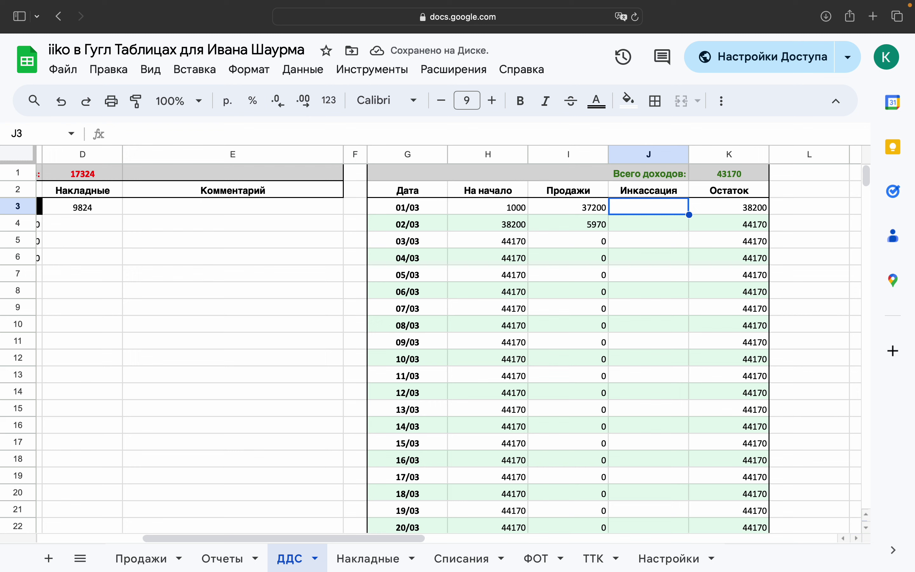
type("50000")
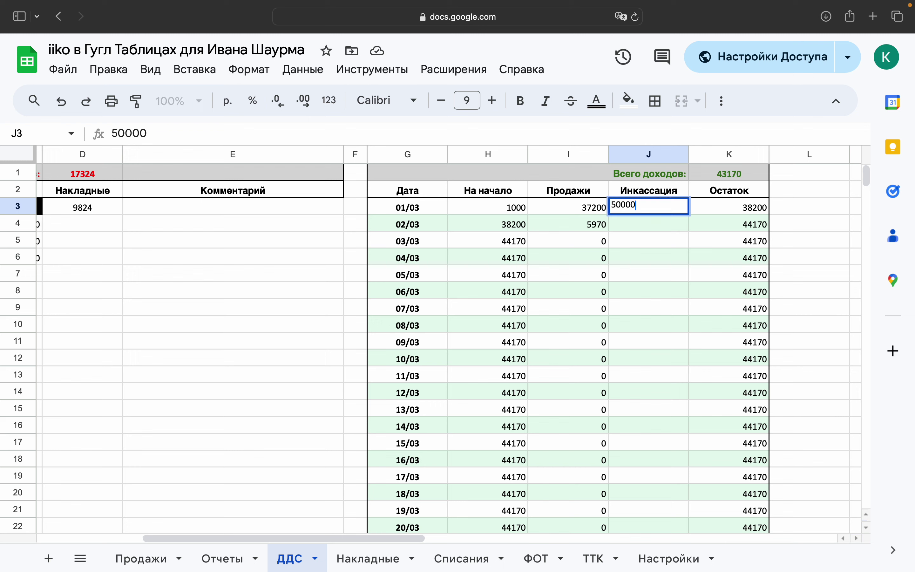
key("Return")
left_click(728, 207)
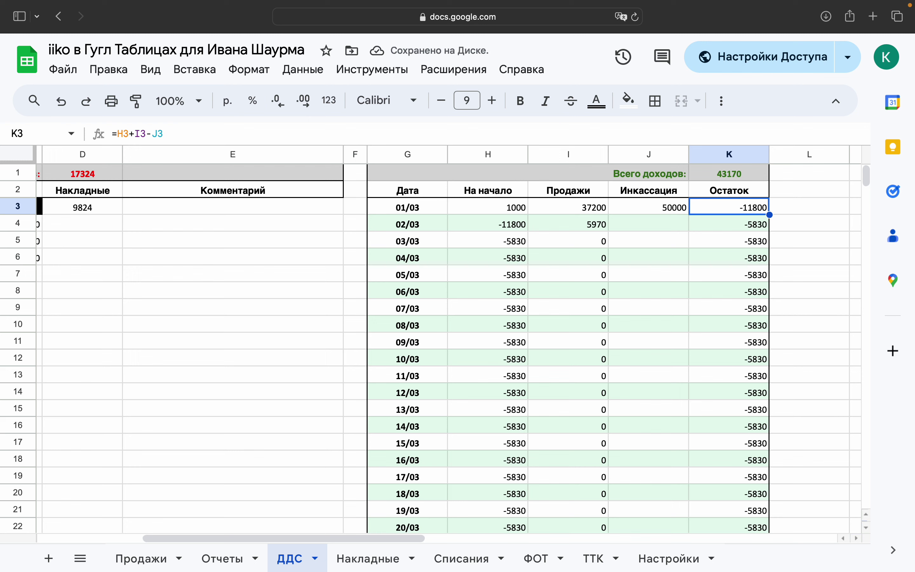
Step: Clear the Инкассация amount for 01/03
left_click(648, 207)
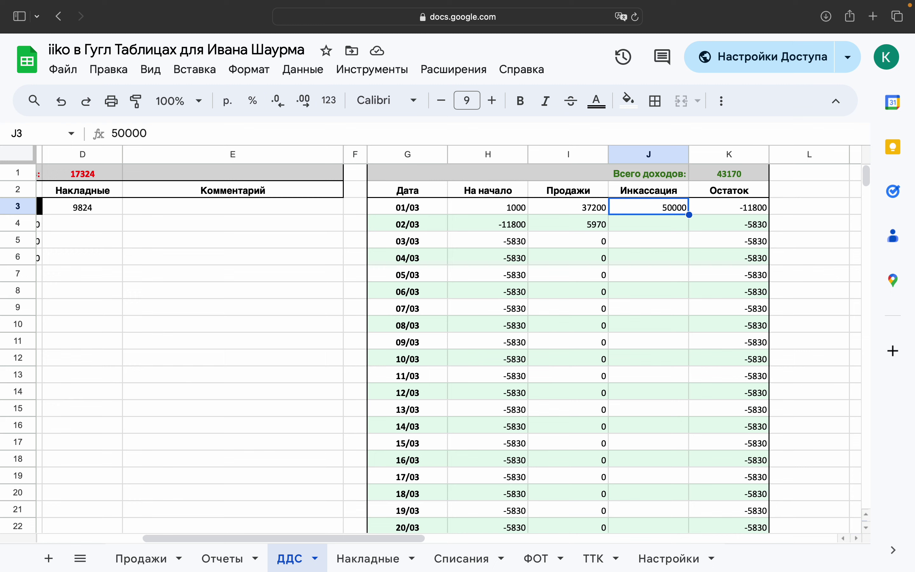
key("BackSpace")
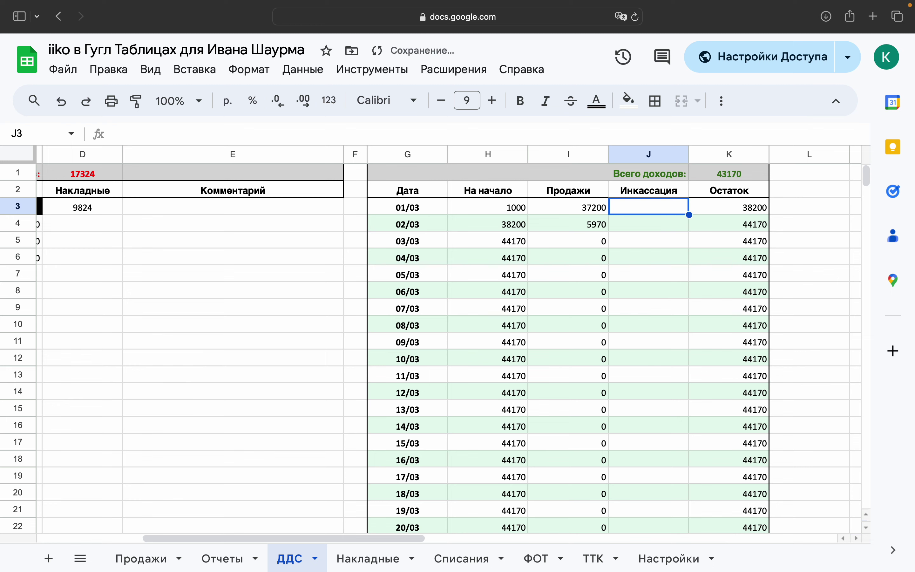
key("super+z")
key("BackSpace")
scroll(443, 325, "left", 5)
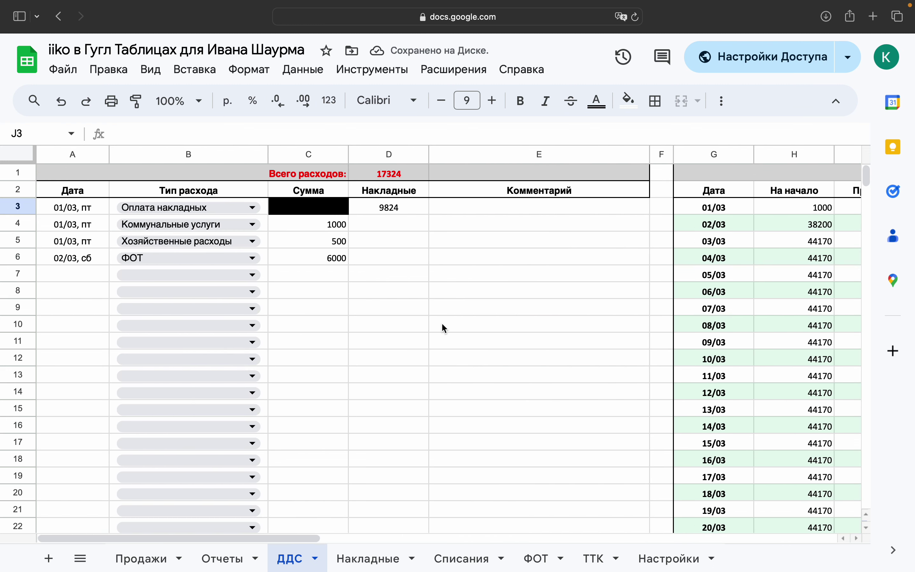
Step: On the ТТК sheet, copy the Чикен ведро recipe card A137:F150 and paste it starting at L2
left_click(591, 563)
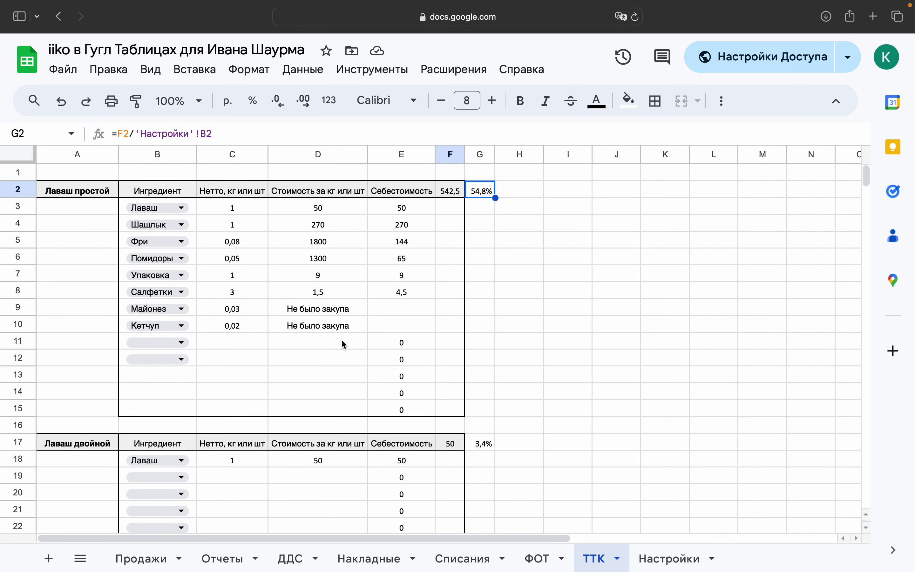
scroll(251, 393, "down", 10)
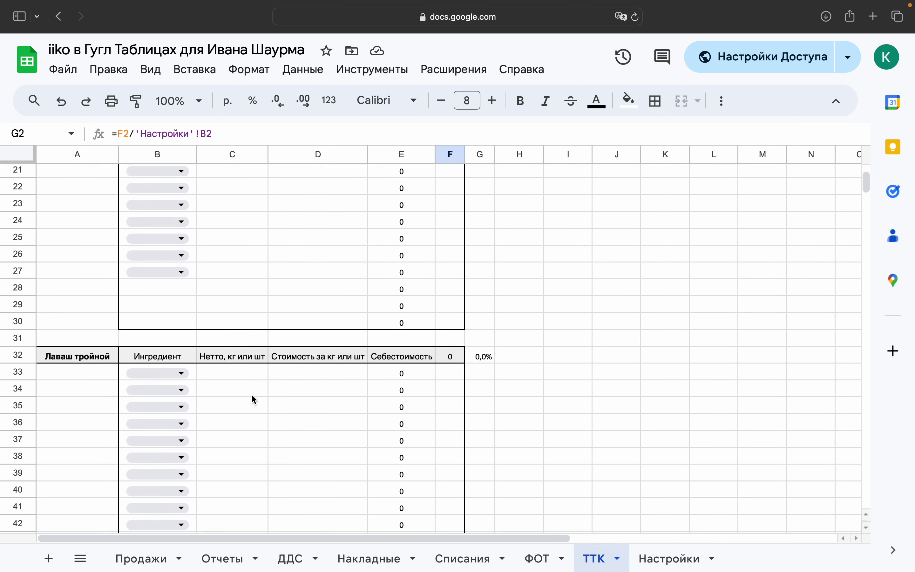
scroll(252, 395, "down", 20)
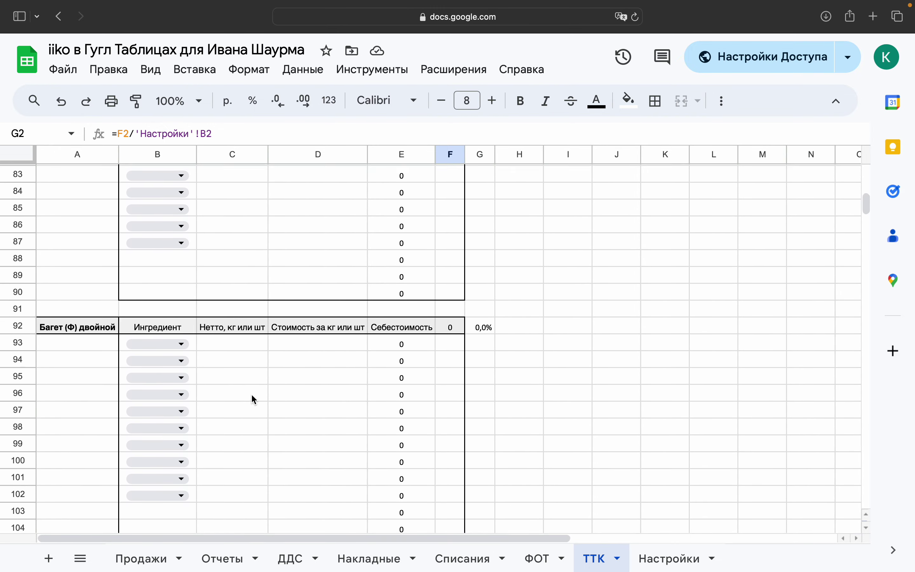
scroll(252, 395, "down", 7)
scroll(252, 395, "up", 3)
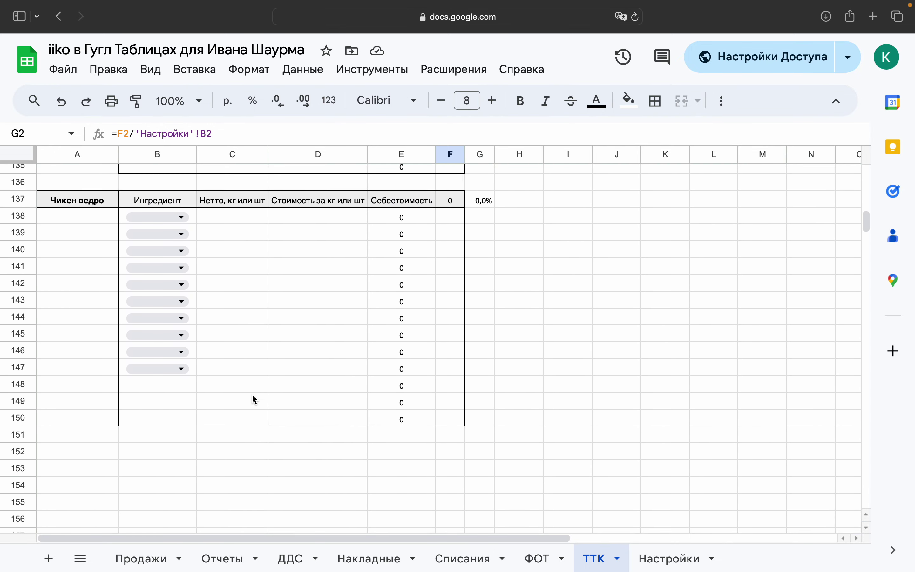
left_click(487, 426)
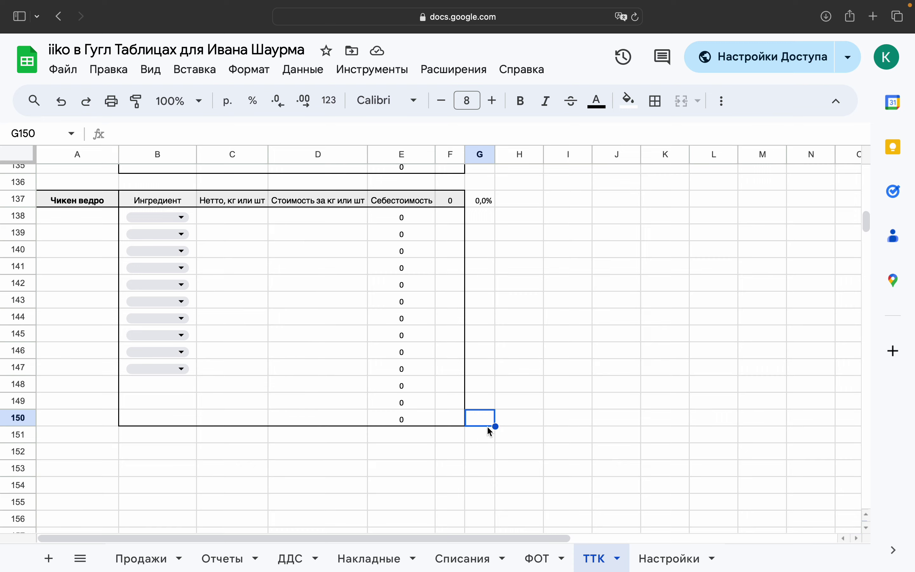
left_click_drag(450, 418, 51, 205)
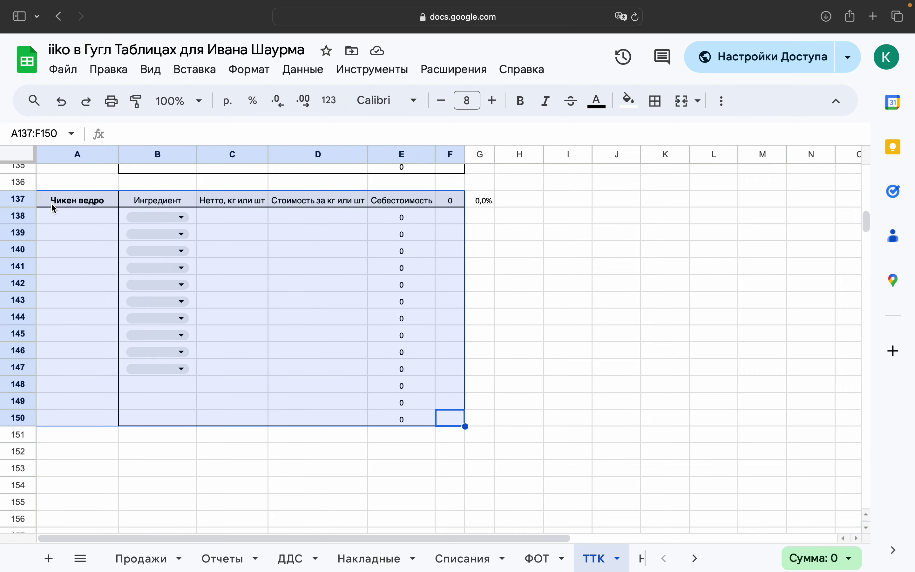
key("super+c")
scroll(325, 223, "up", 20)
scroll(325, 223, "right", 5)
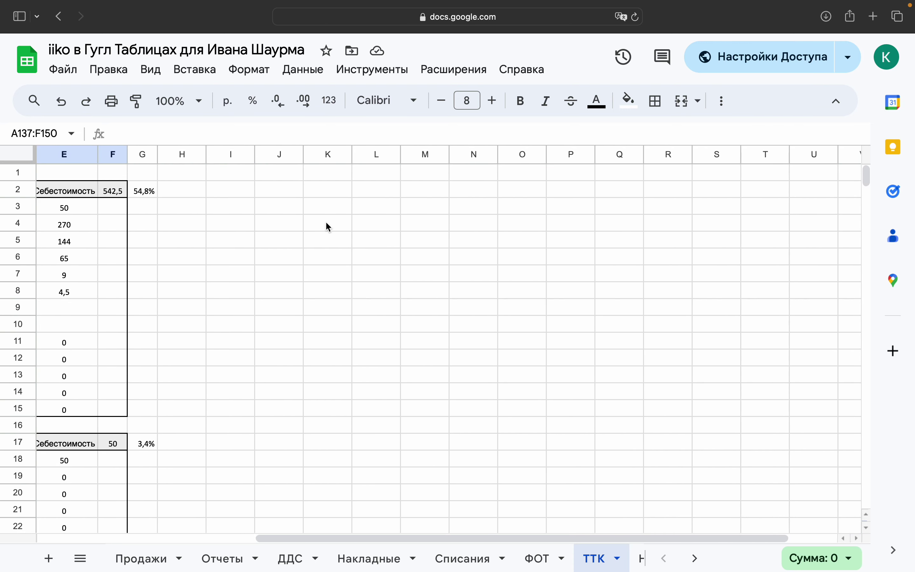
scroll(325, 223, "right", 2)
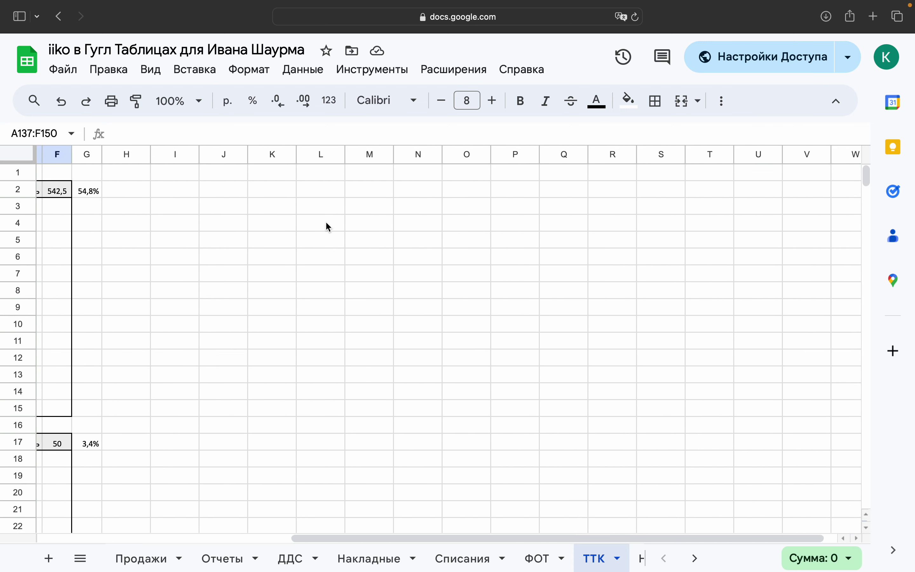
left_click(319, 189)
key("super+v")
Step: Replace the dish name formula in L2 of the pasted card with the title Шаблон
double_click(320, 189)
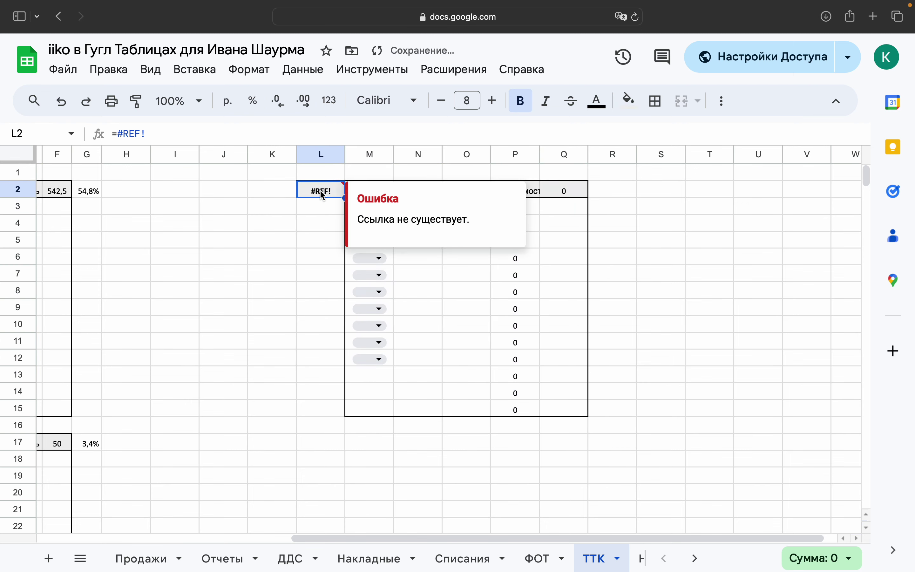
triple_click(229, 132)
key("BackSpace")
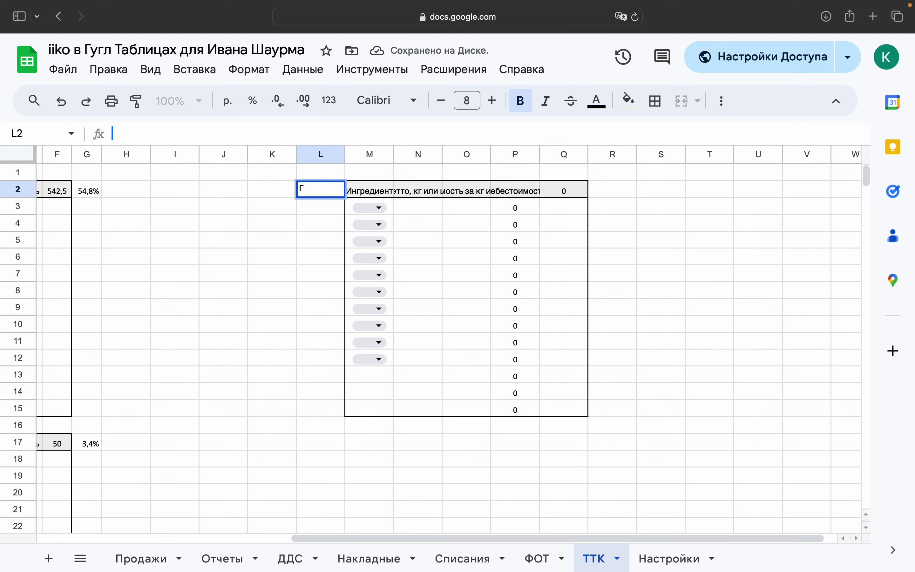
type("Шаблон")
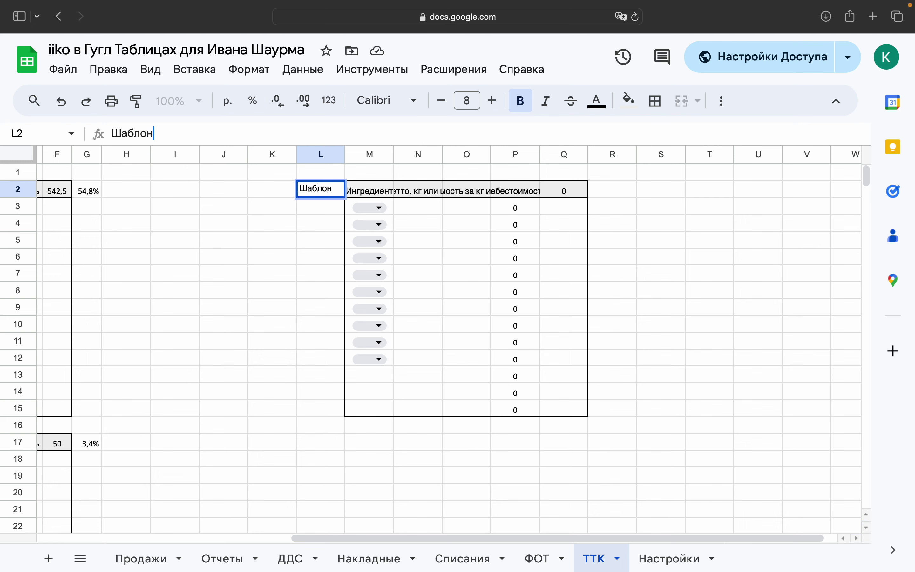
key("Return")
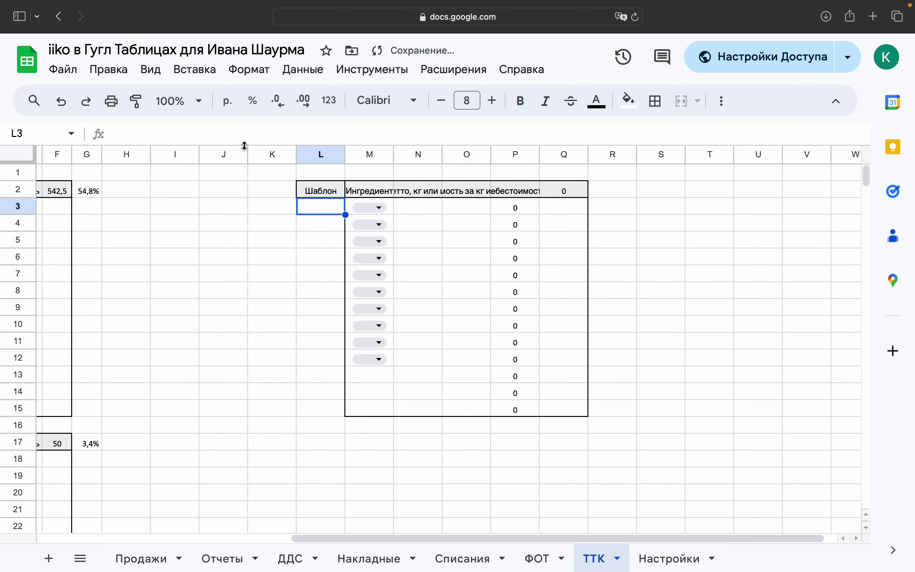
Step: Fit the widths of columns M, N, O and P to their header text
double_click(393, 154)
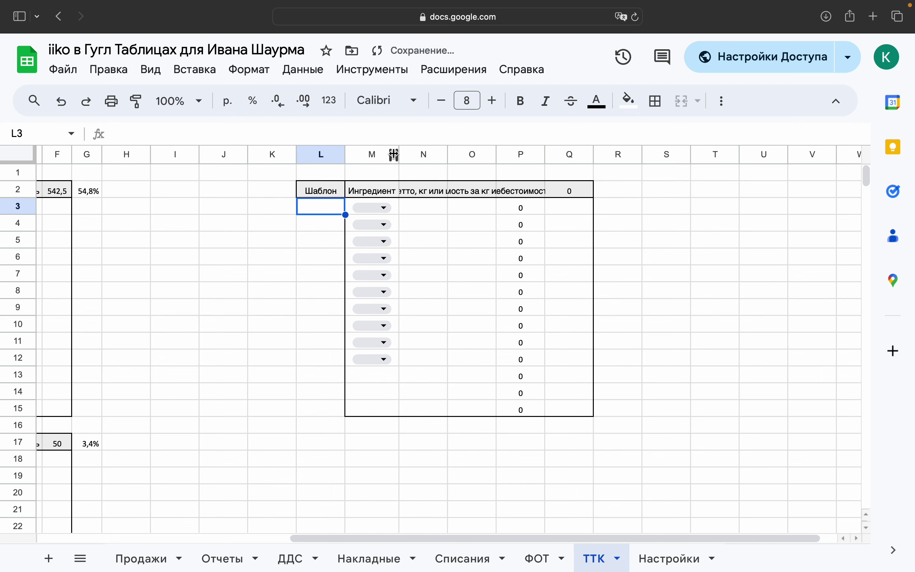
double_click(449, 154)
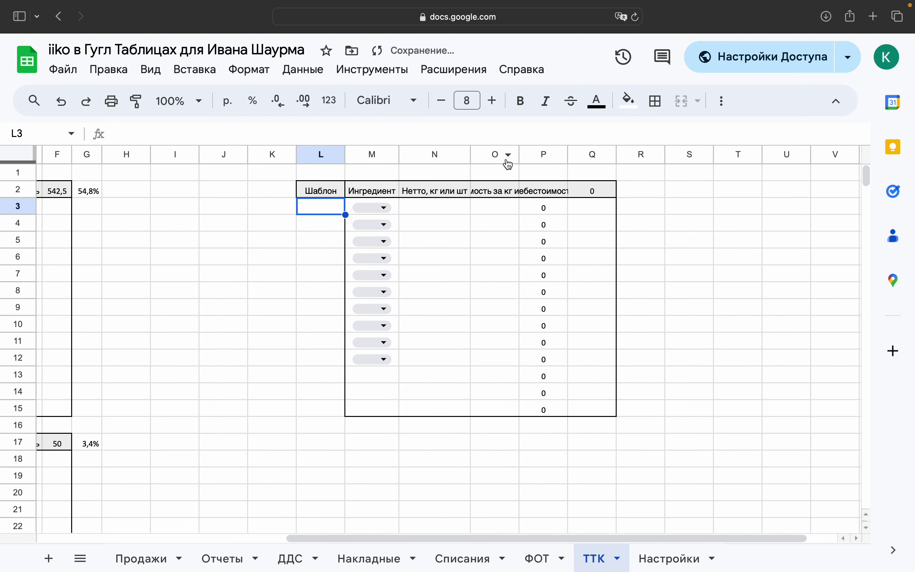
double_click(519, 154)
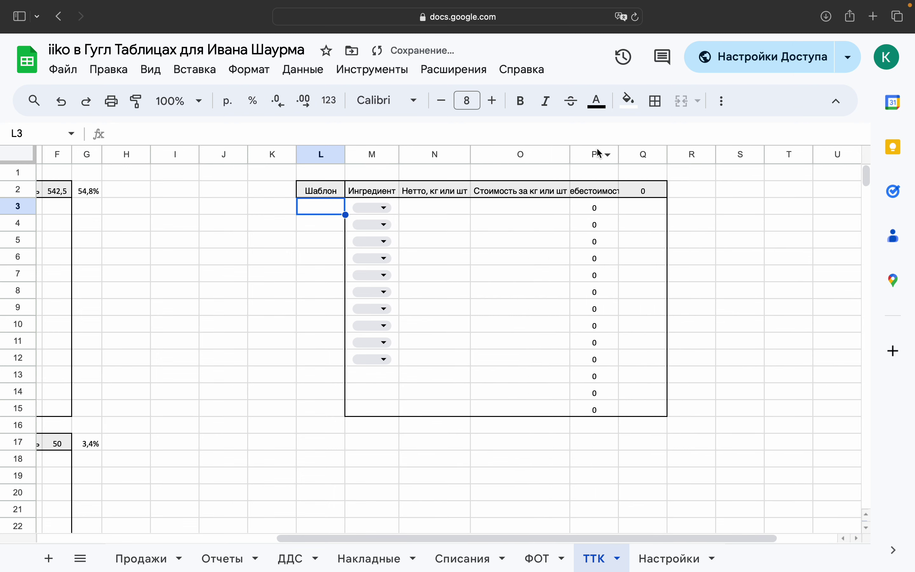
double_click(618, 154)
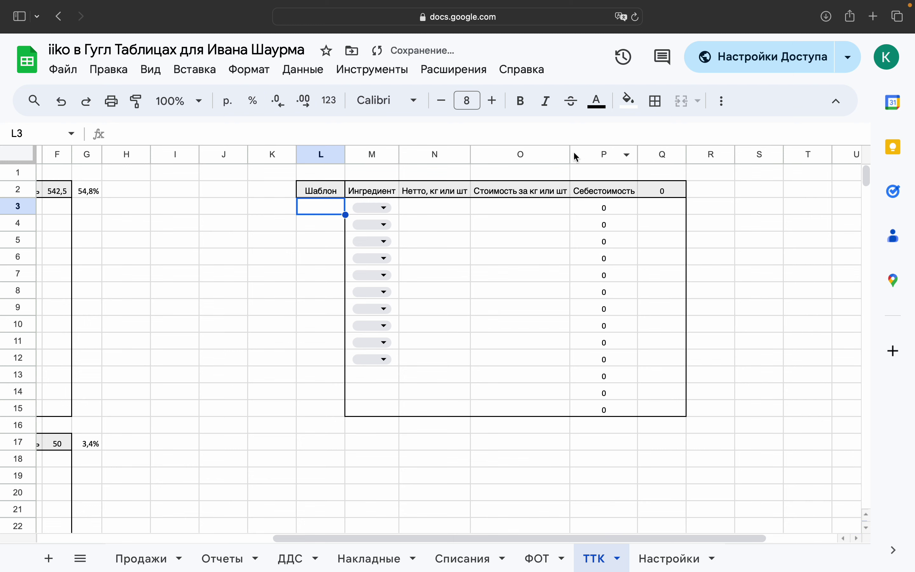
Step: Remove the ingredient dropdowns from M3:M13 of the template by pasting the plain cell M13 over them
left_click(368, 372)
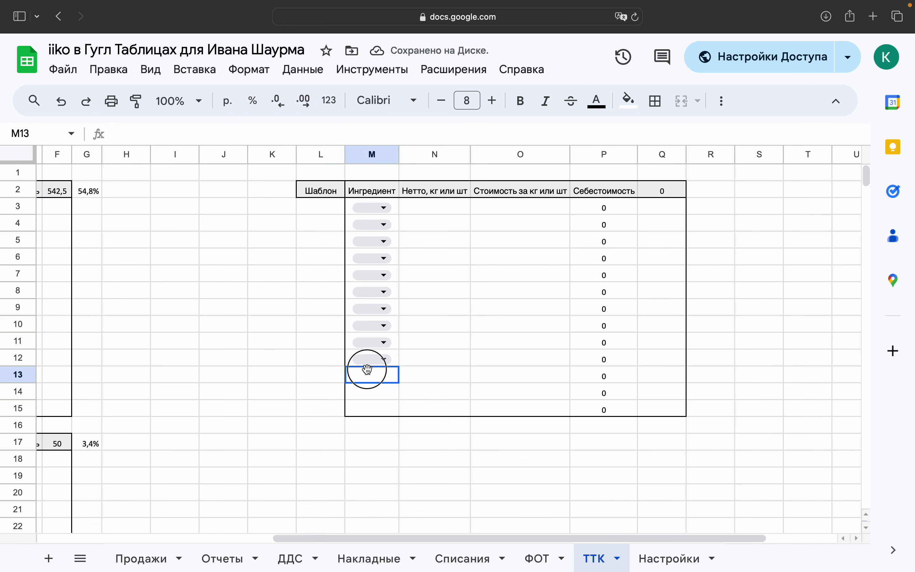
key("shift+Up")
key("shift+Up")
key("shift+Up")
key("shift+Up")
key("shift+Up")
key("shift+Up")
key("shift+Up")
key("shift+Up")
key("shift+Up")
key("shift+Up")
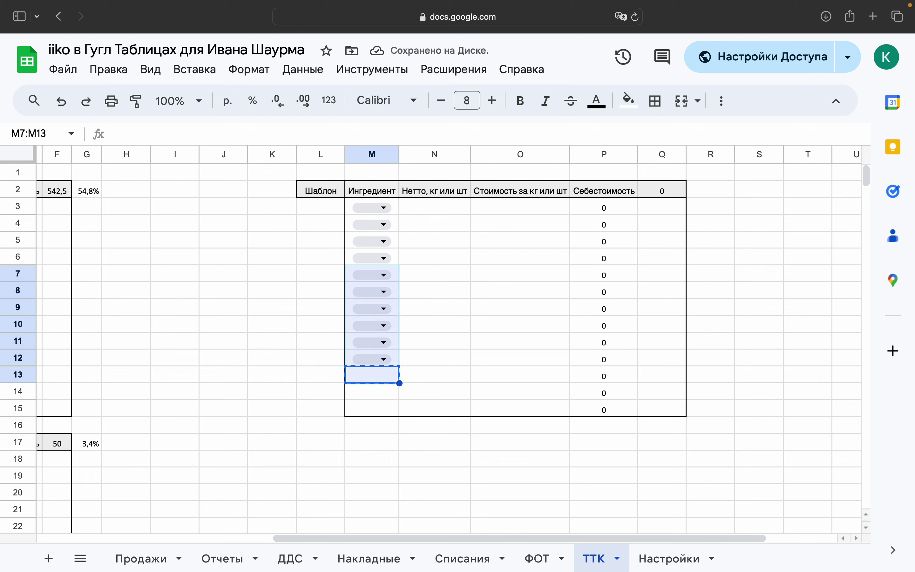
key("ctrl+v")
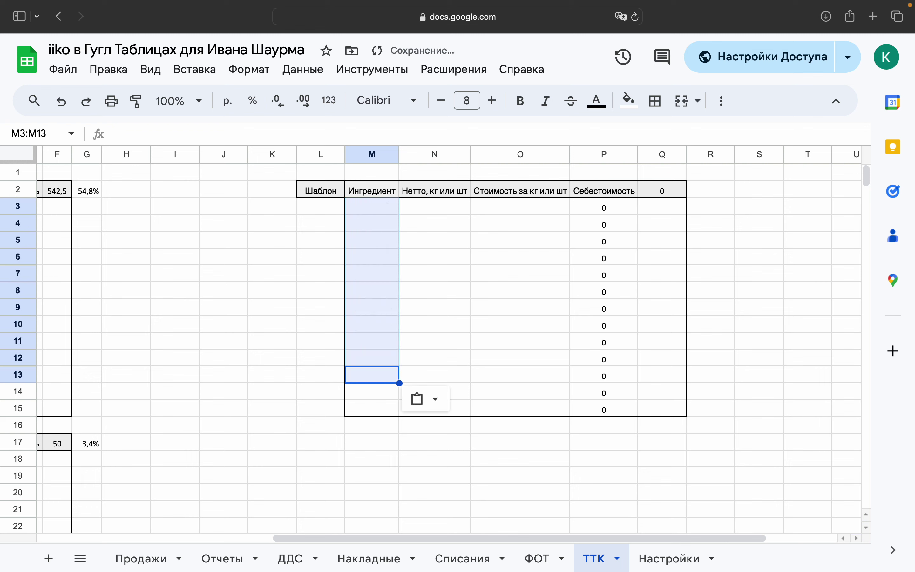
left_click(469, 307)
Step: Clear the lookup formulas from the template's Стоимость за кг или шт cells O3:O15 and inspect the Себестоимость formula in P3
left_click(531, 213)
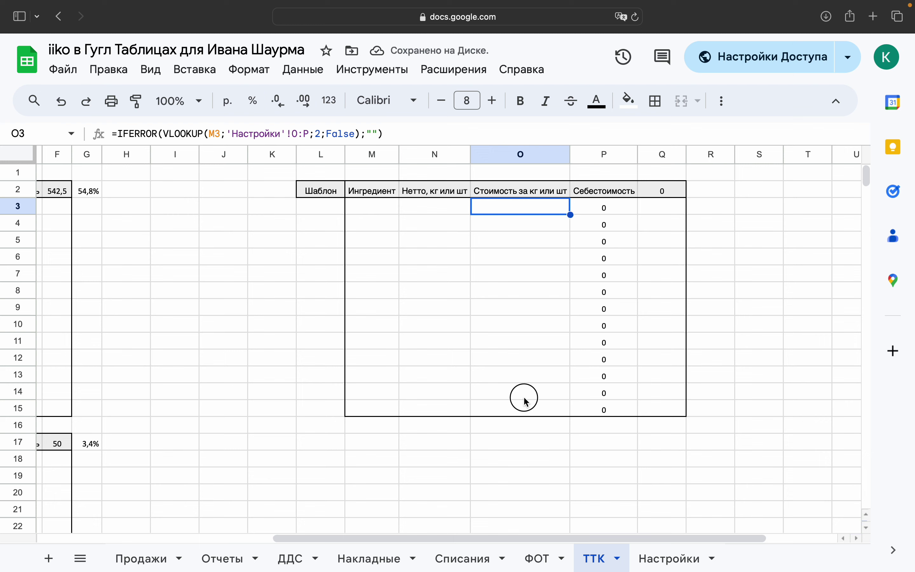
left_click_drag(523, 396, 520, 215)
key("Down")
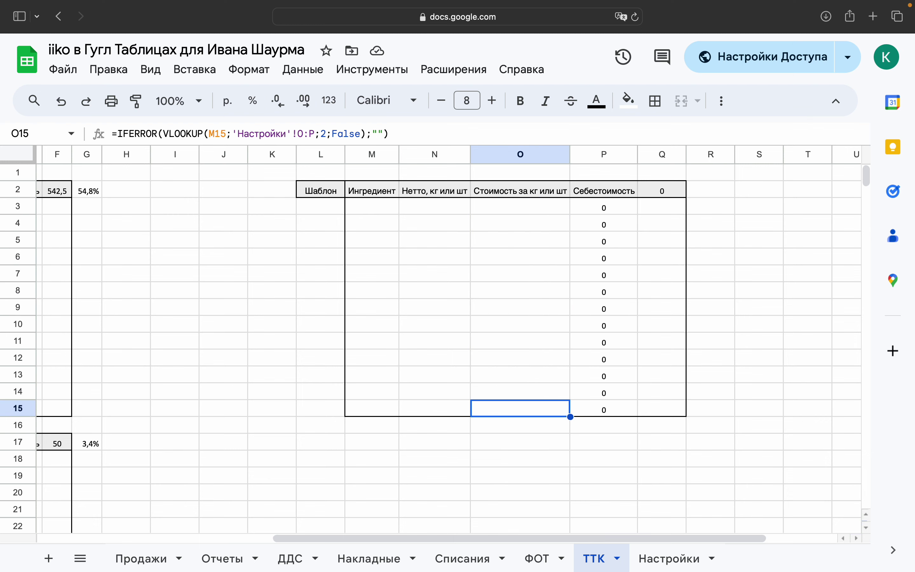
key("shift+Up")
key("shift+Up")
key("shift+Up")
key("shift+Up")
key("shift+Up")
key("shift+Up")
key("shift+Up")
key("shift+Up")
key("shift+Up")
key("shift+Up")
key("shift+Up")
key("shift+Up")
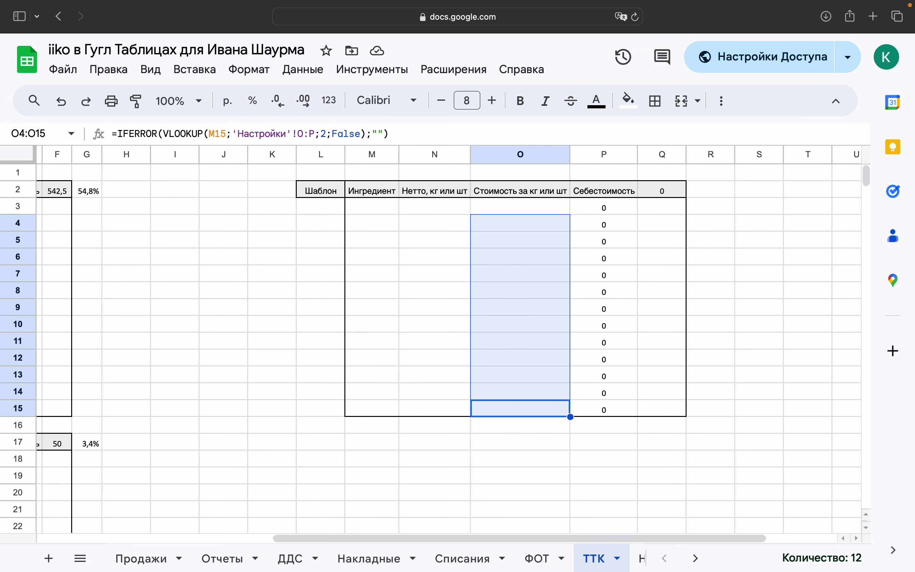
key("Delete")
left_click(447, 208)
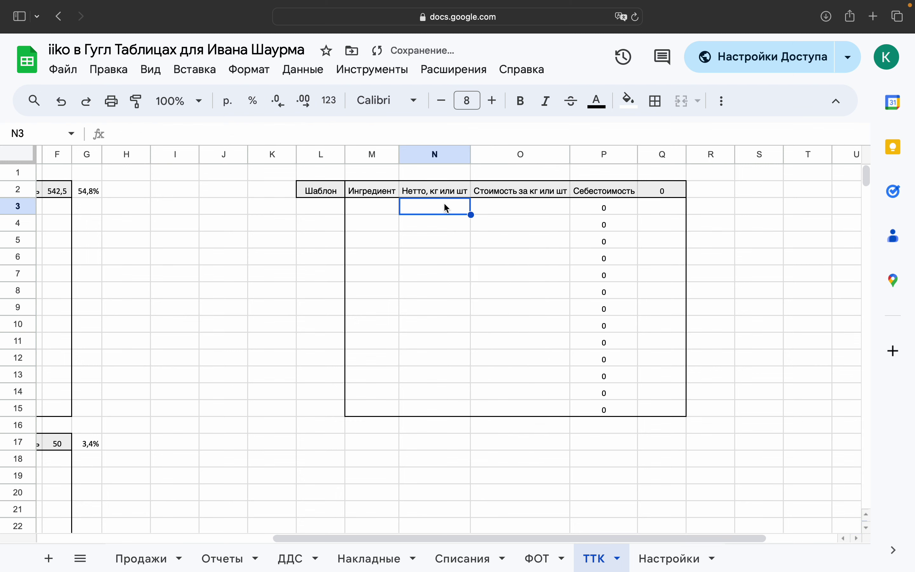
left_click(515, 202)
left_click(615, 207)
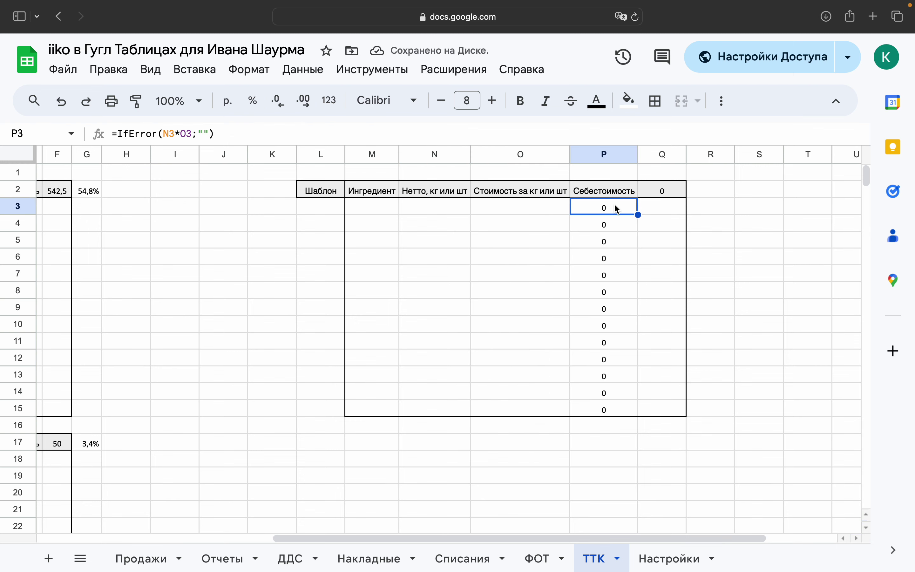
Step: Fill the template's first ingredient row with Сосиска, a net quantity of 1 and a unit cost of 100
left_click(378, 208)
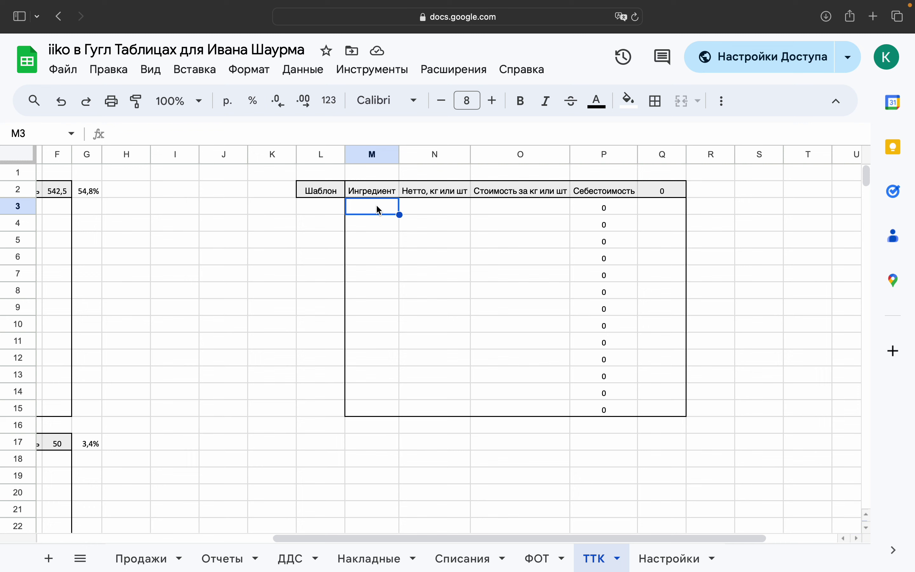
type("Соси")
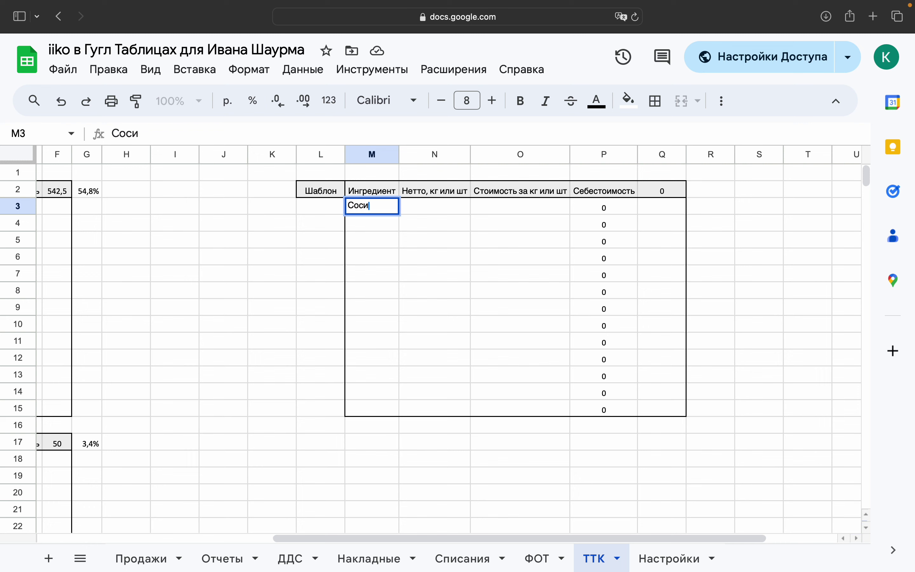
type("ска")
key("Tab")
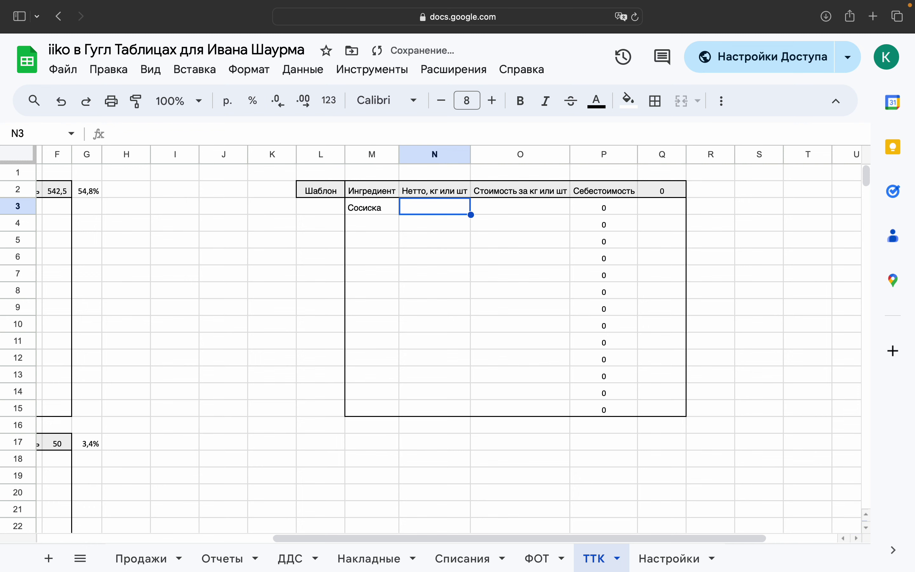
type("100")
key("Tab")
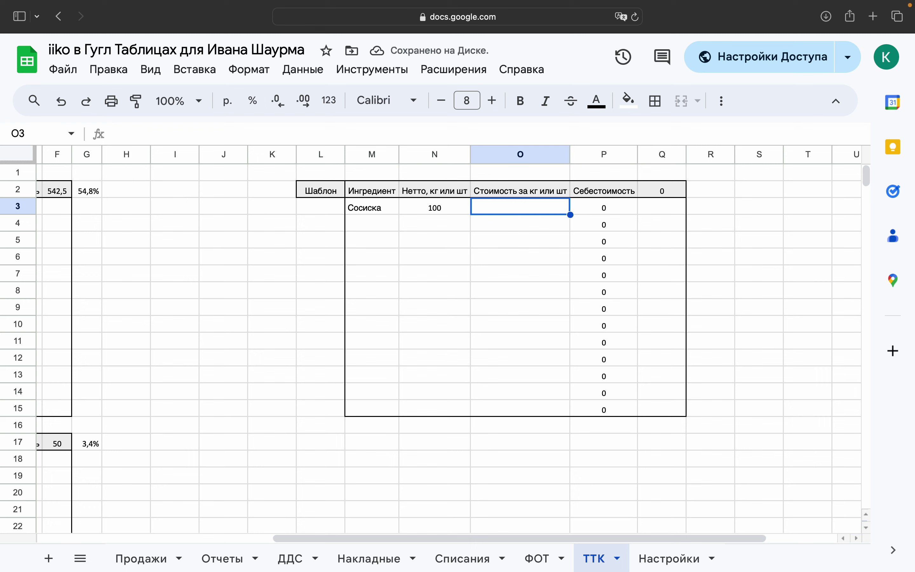
left_click(435, 207)
type("1")
key("Tab")
type("100")
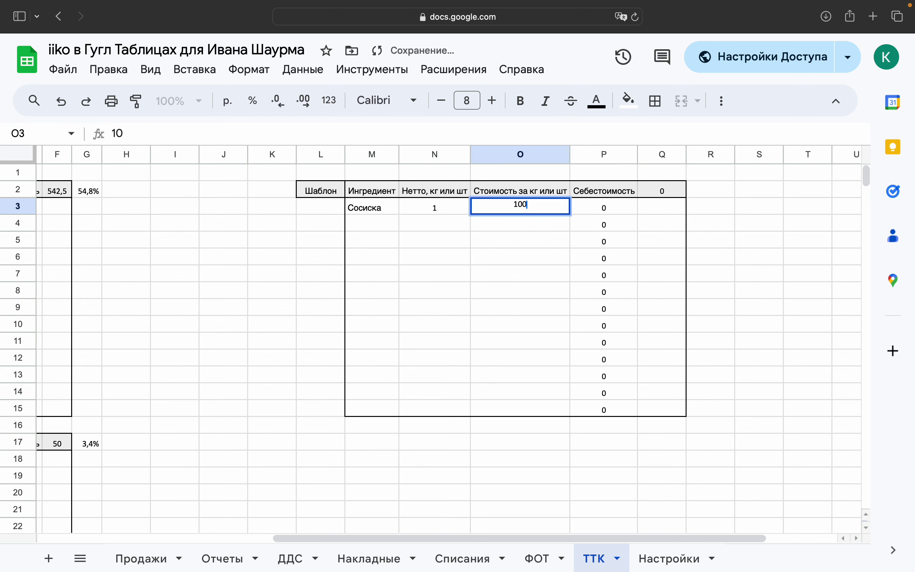
key("Tab")
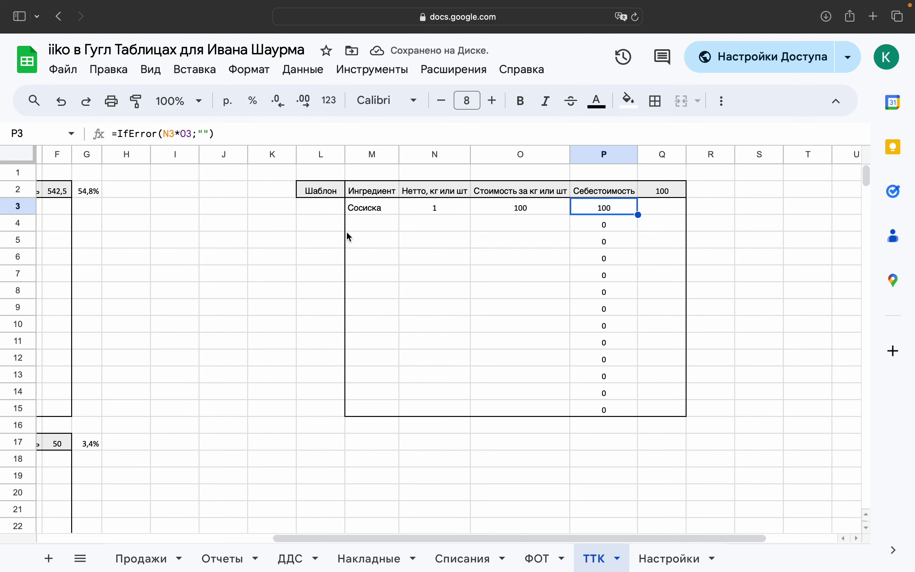
Step: Fill the second ingredient row with Кетчуп, a net quantity of 0,03 and a unit cost of 2000
left_click(364, 226)
type("Кетчуп")
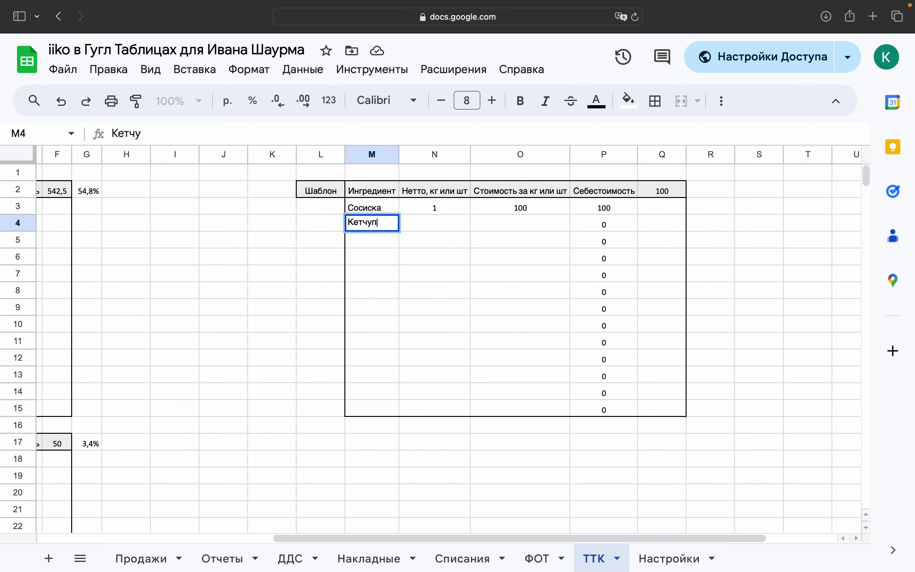
key("Tab")
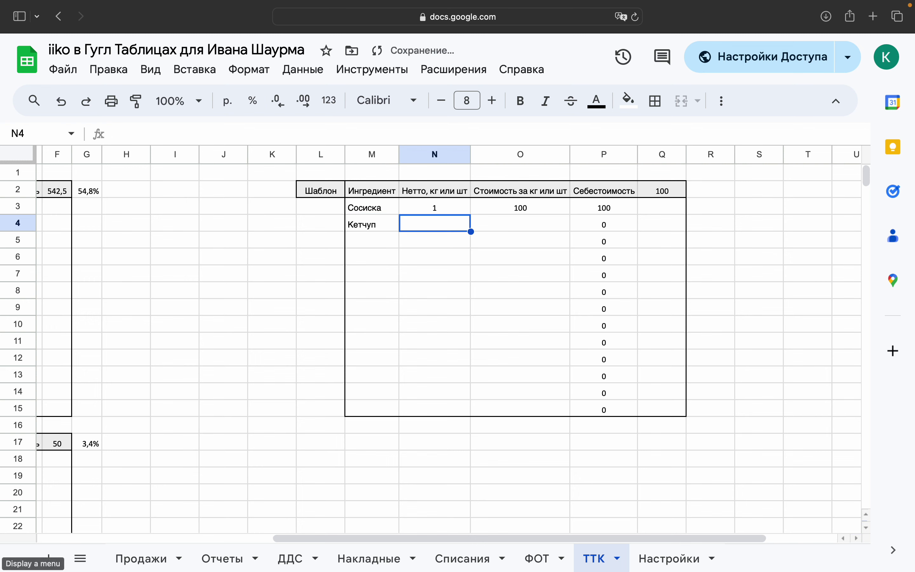
type("0,03")
key("Tab")
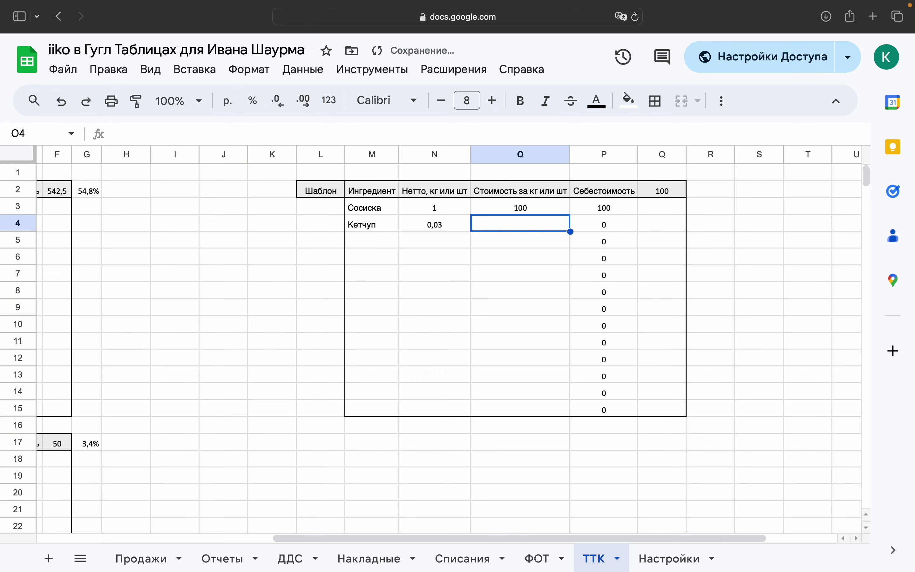
type("2000")
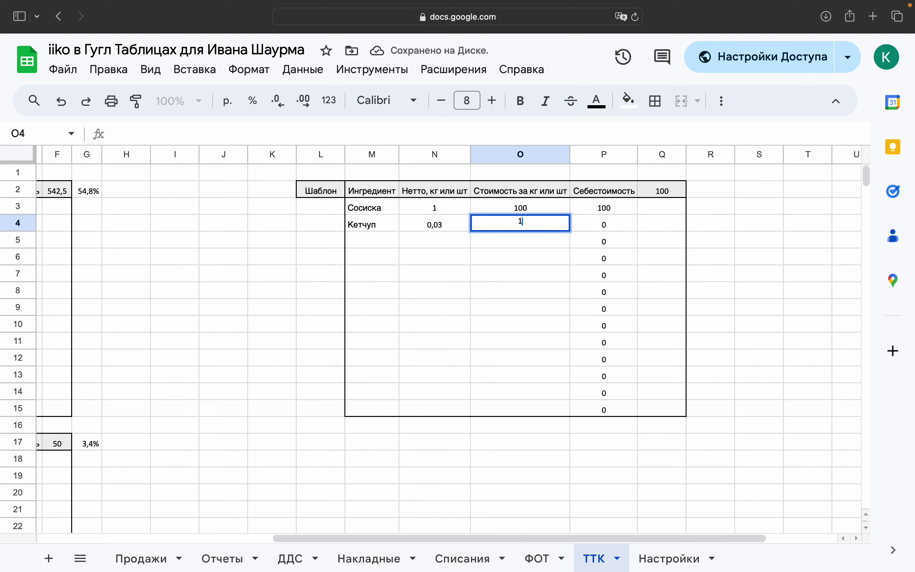
key("Return")
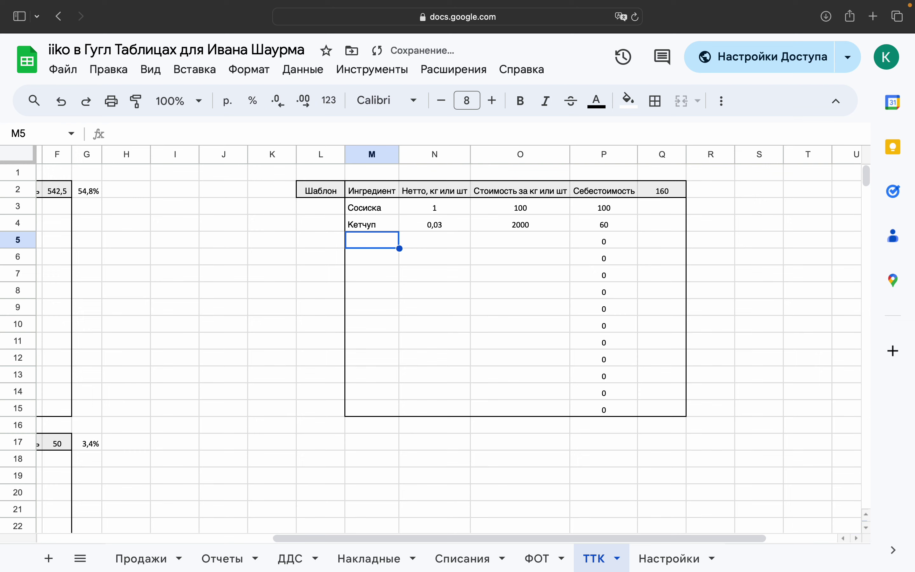
Step: Rename the Шаблон label in L2 to Ручной расчет and fit column L's width to its text
scroll(555, 271, "left", 10)
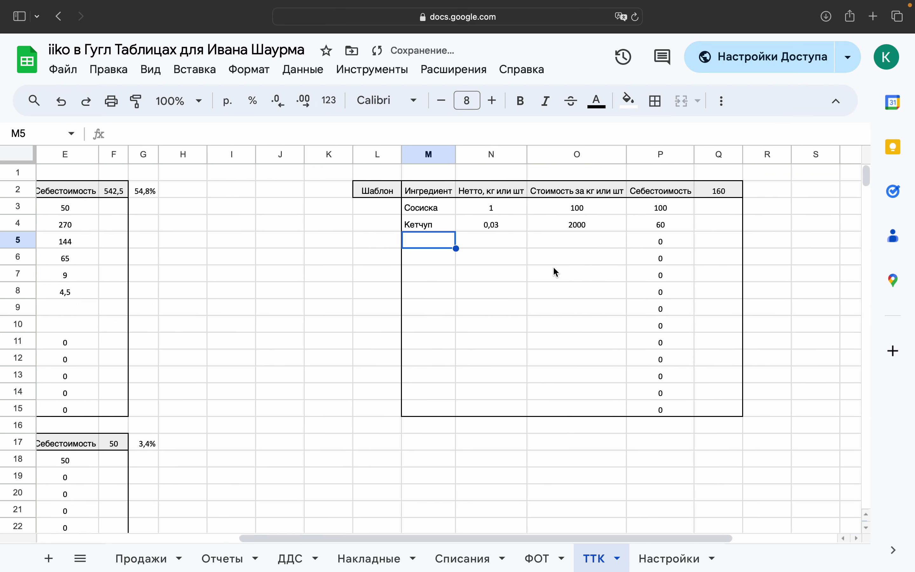
scroll(555, 272, "right", 5)
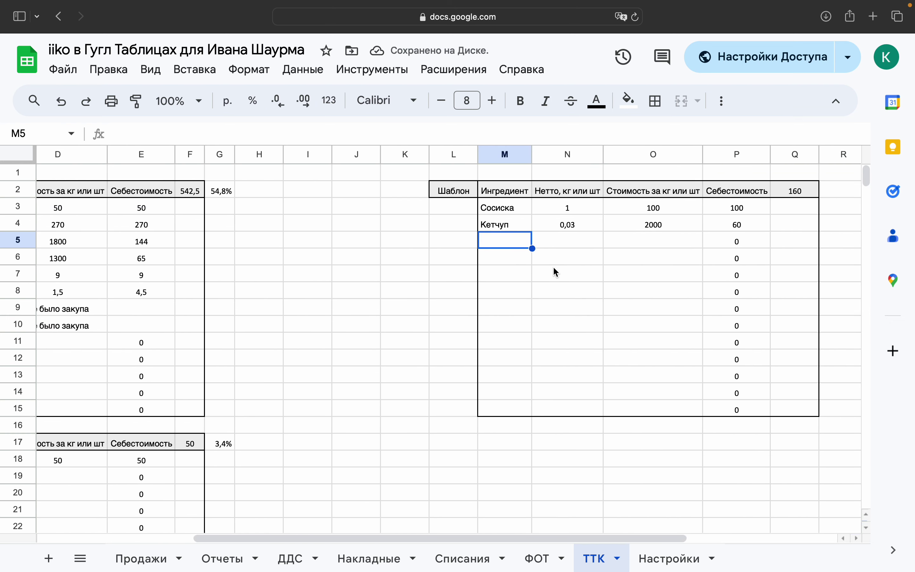
scroll(554, 270, "left", 3)
scroll(554, 269, "right", 5)
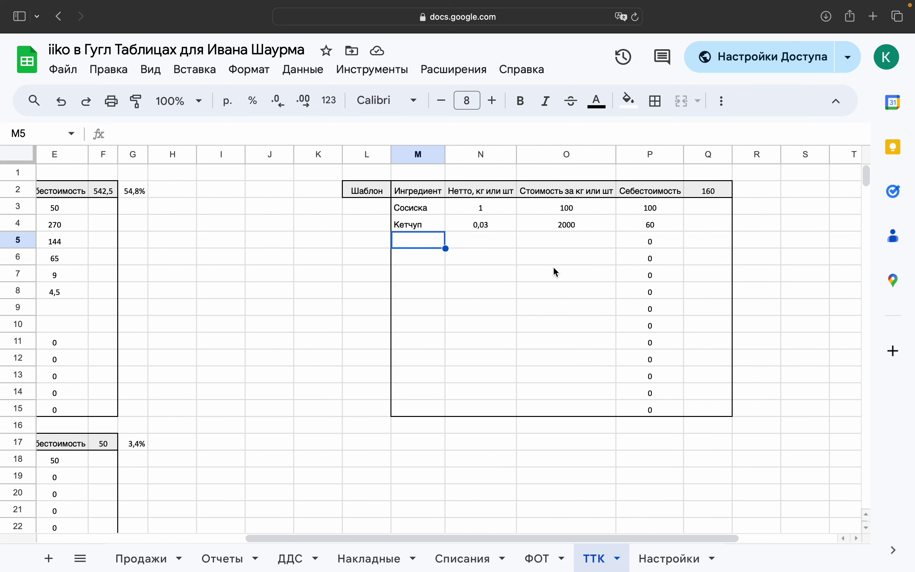
double_click(365, 190)
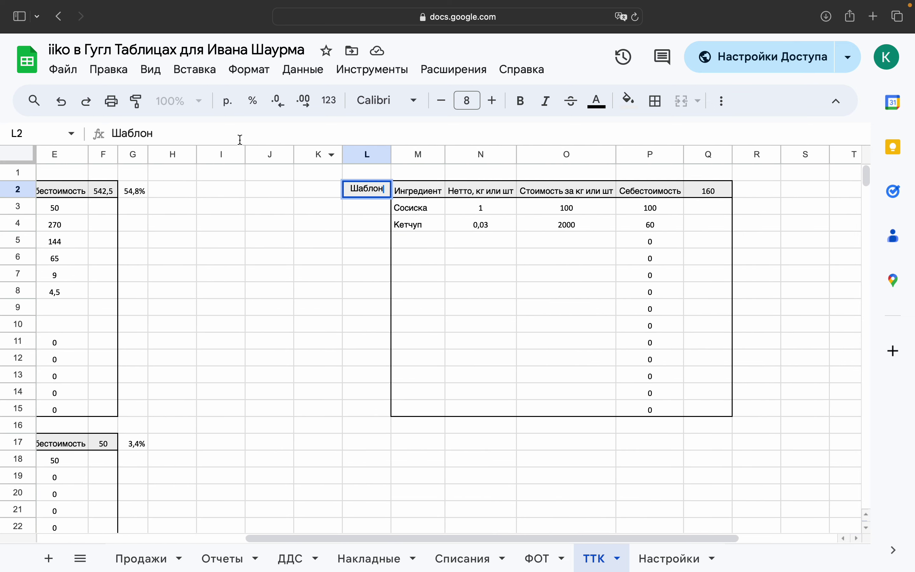
double_click(190, 125)
type("Нех")
key("BackSpace")
key("BackSpace")
key("BackSpace")
type("Руч")
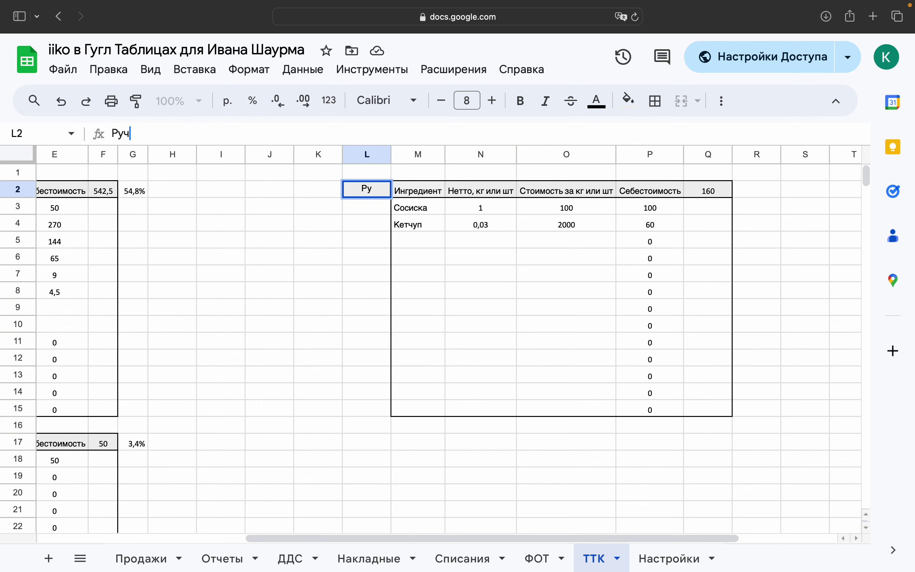
type("ной расчет")
key("Return")
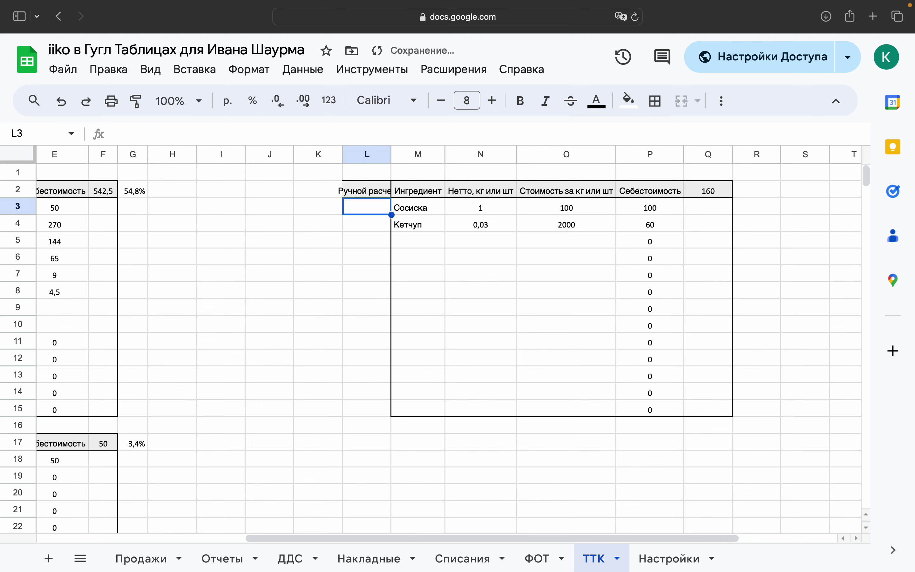
double_click(392, 155)
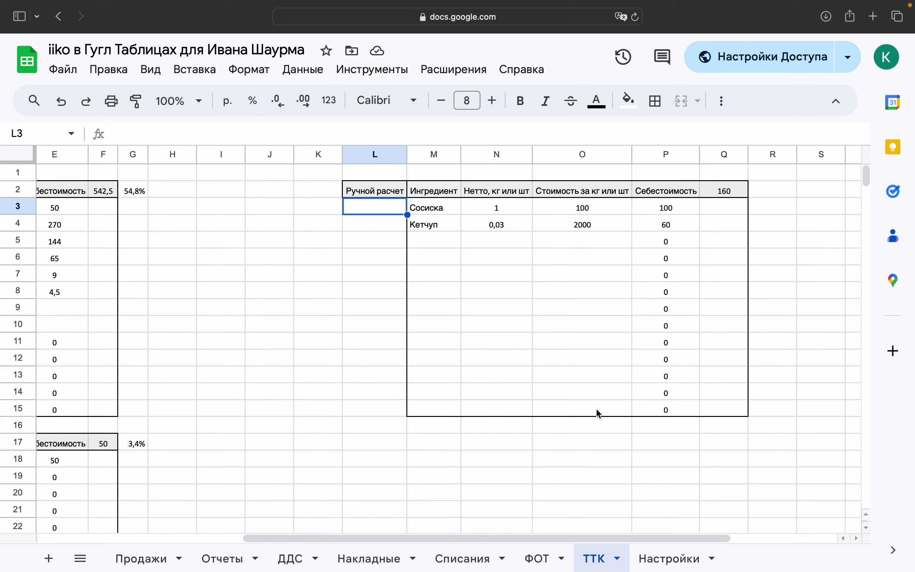
Step: Inspect the total cost formula in Q2, look over the recipe cost cards, and return to the Продажи sheet
left_click(729, 189)
scroll(400, 371, "left", 5)
scroll(401, 372, "down", 1)
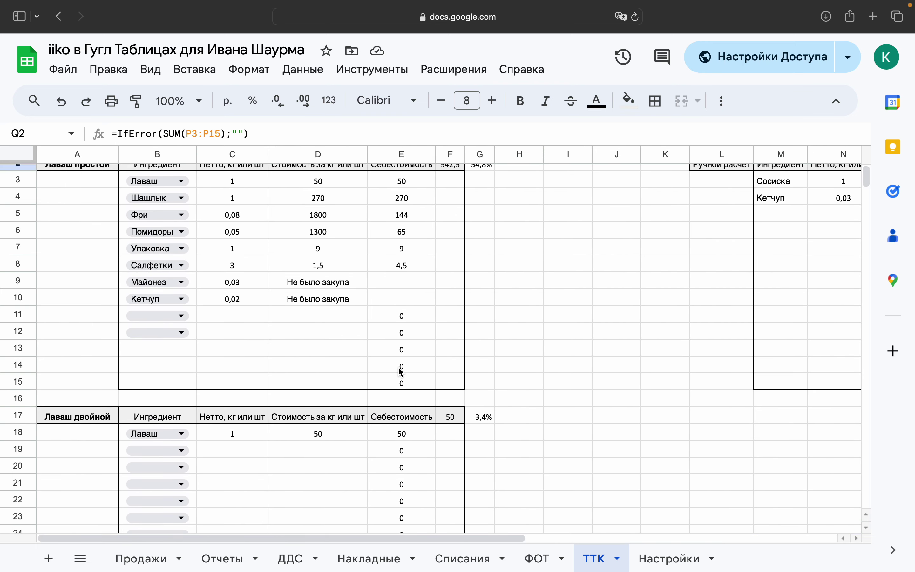
scroll(401, 373, "down", 20)
scroll(402, 372, "up", 20)
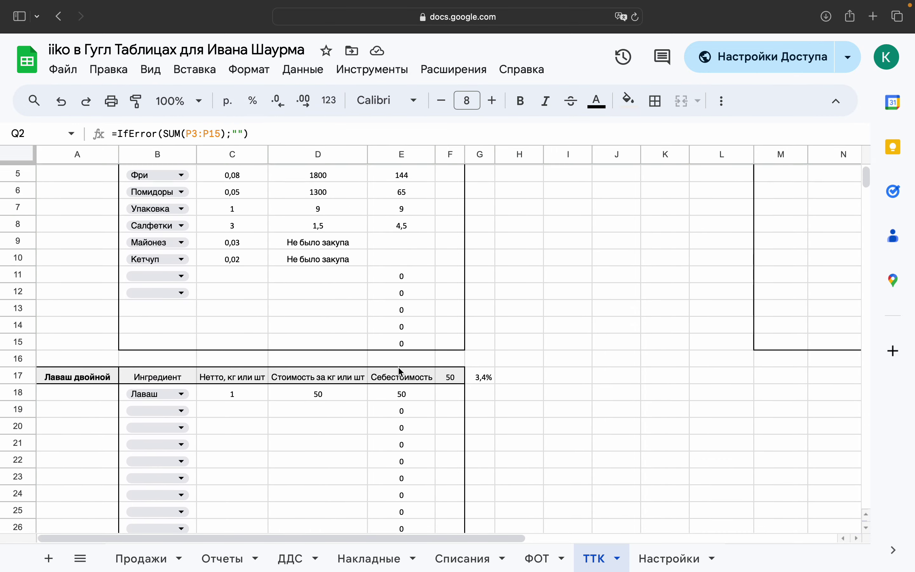
scroll(401, 373, "up", 3)
left_click(155, 560)
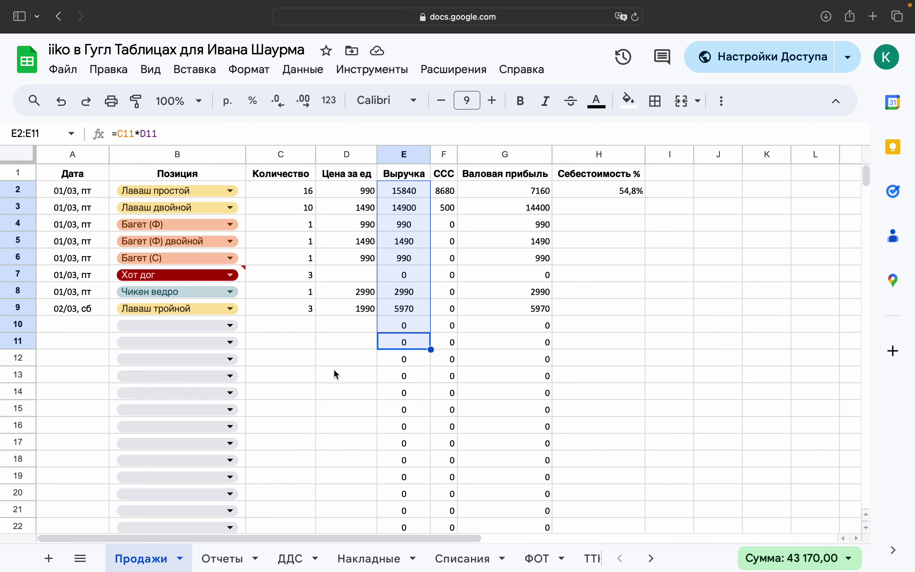
mouse_move(620, 4)
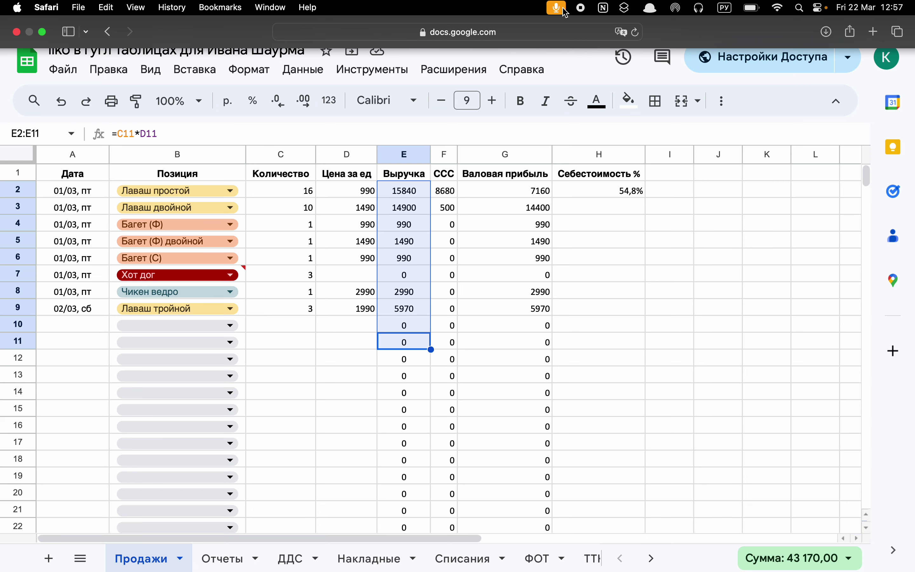